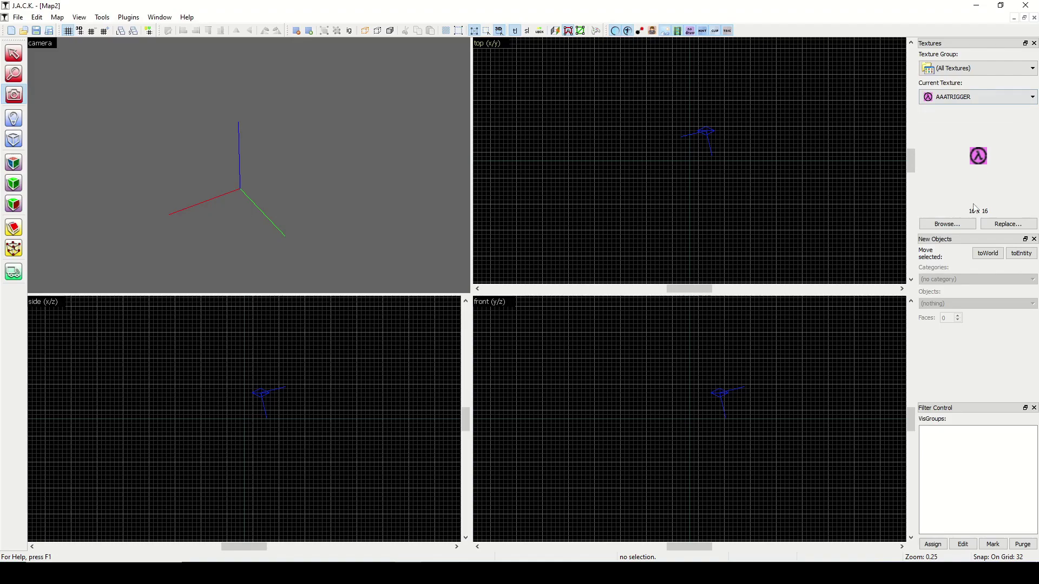
Step: Filter the textures by "flr" and choose CRETE4_FLR03 as the current texture
click(954, 224)
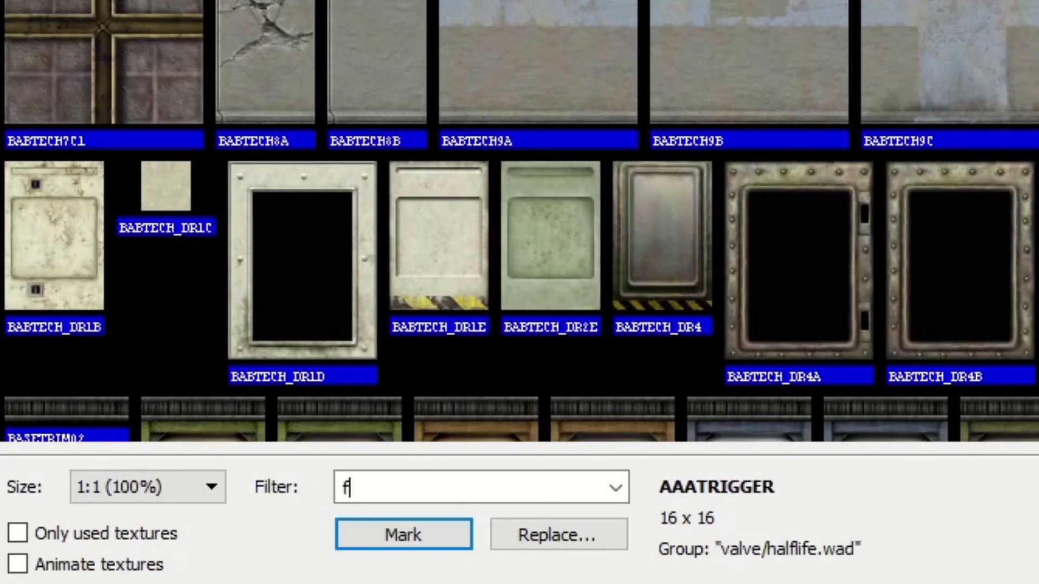
text(floor)
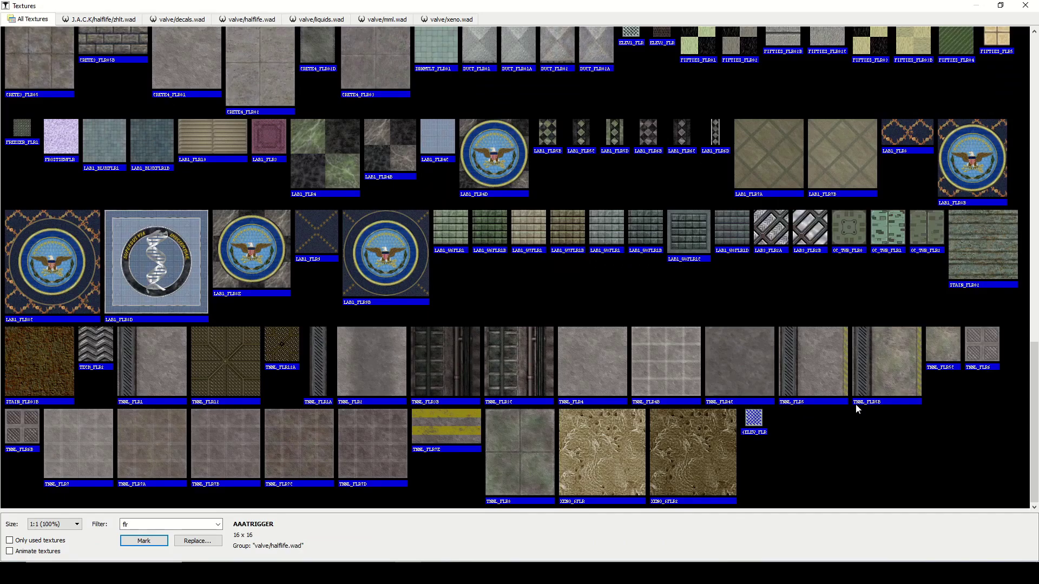
drag(1034, 425, 1036, 322)
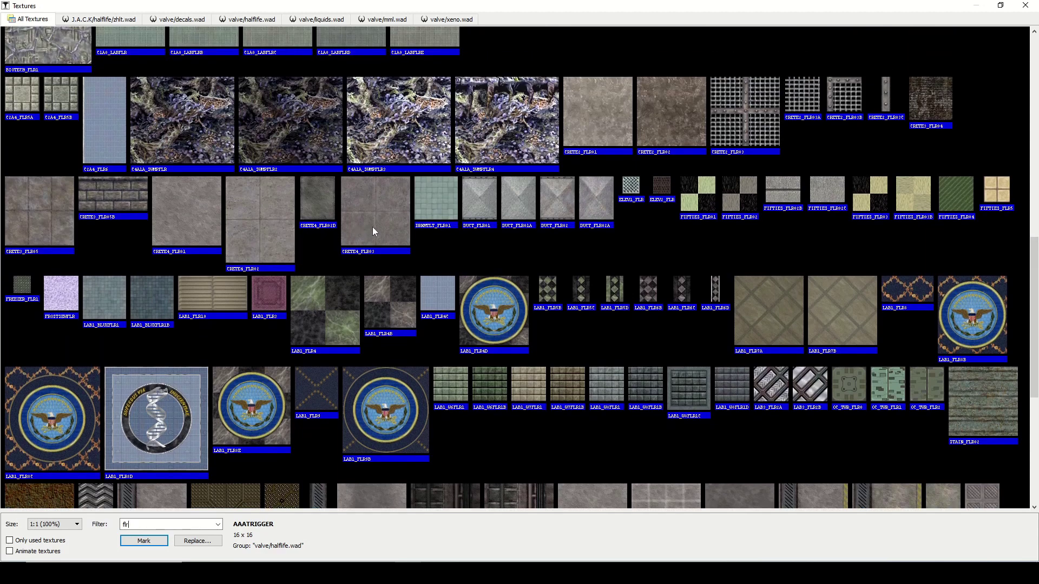
click(369, 206)
double_click(369, 206)
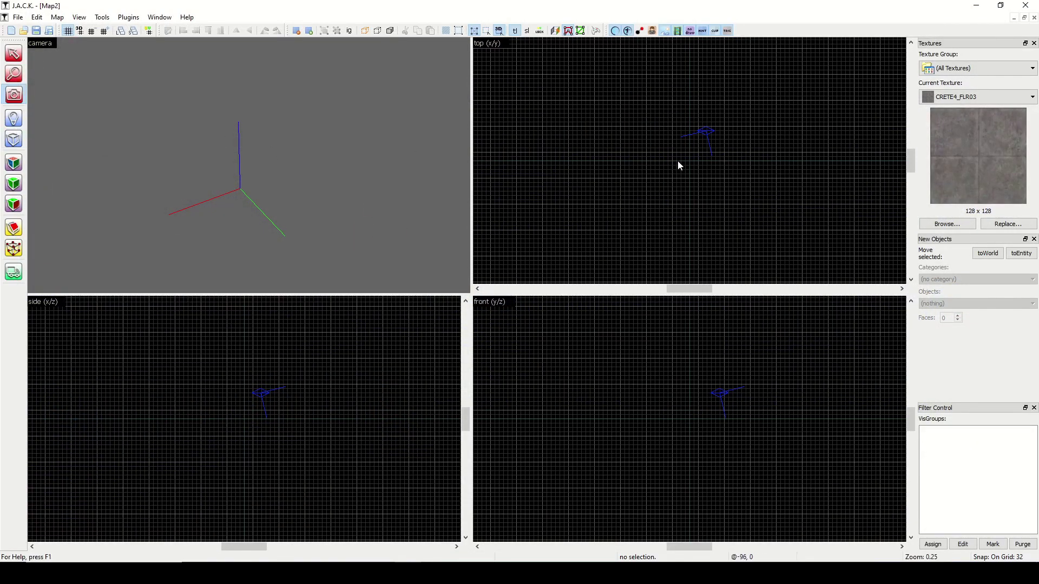
Step: Outline a square block of about 576 by 576 units in the top view for the floor
scroll(685, 163, up, 2)
scroll(693, 163, up, 3)
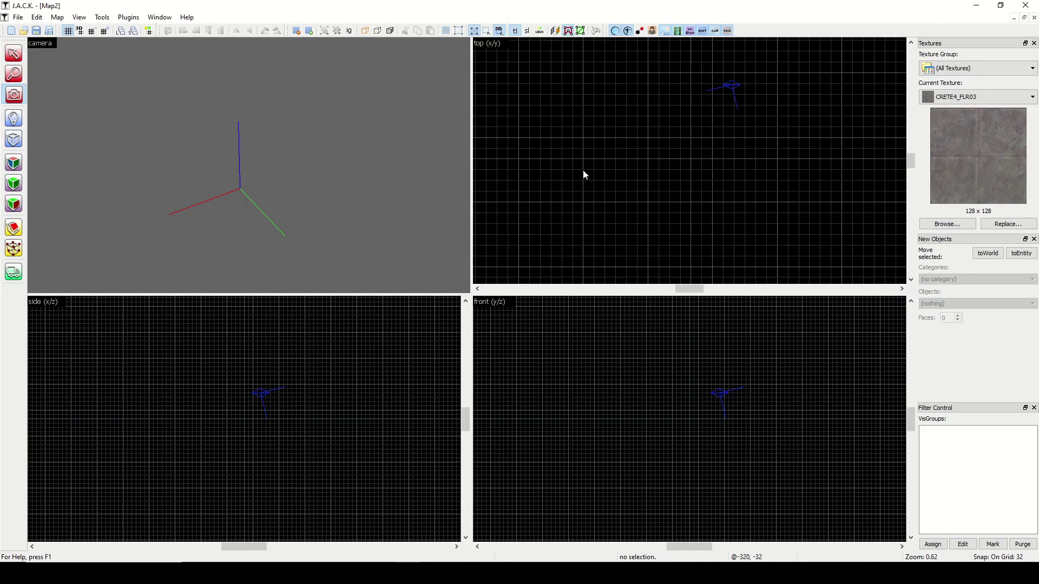
click(14, 139)
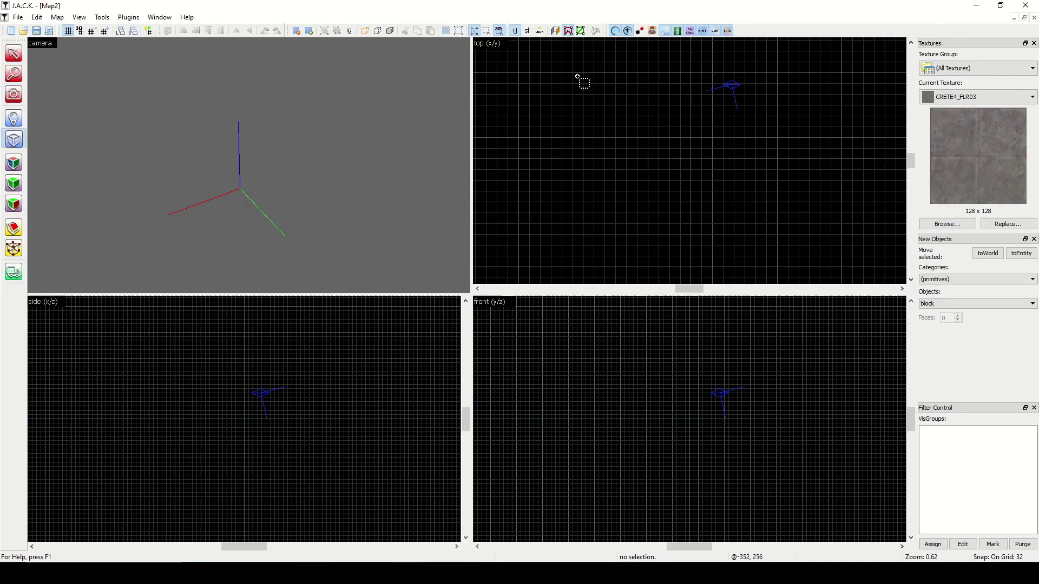
drag(587, 76, 776, 265)
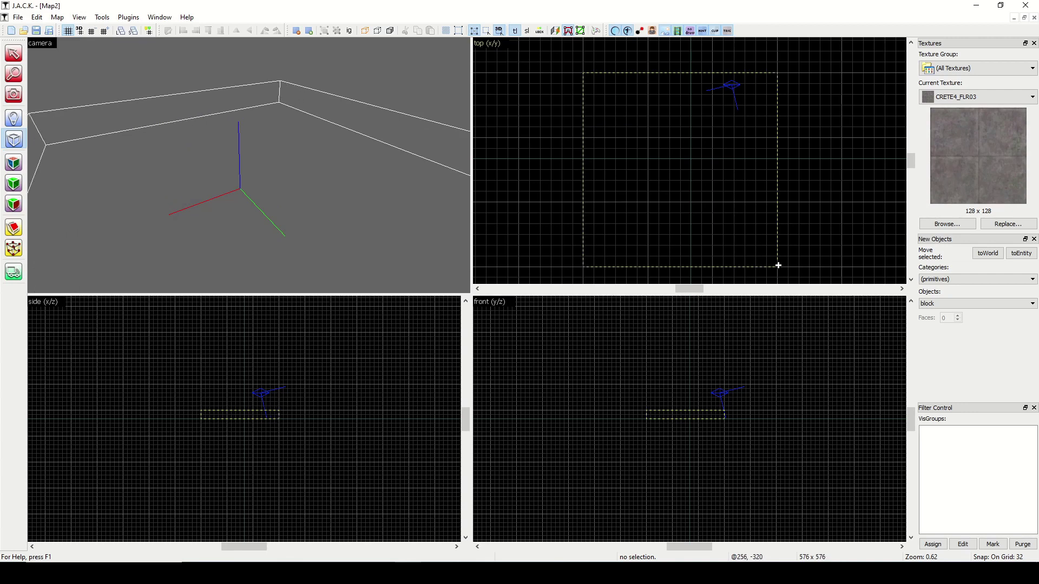
drag(778, 265, 779, 267)
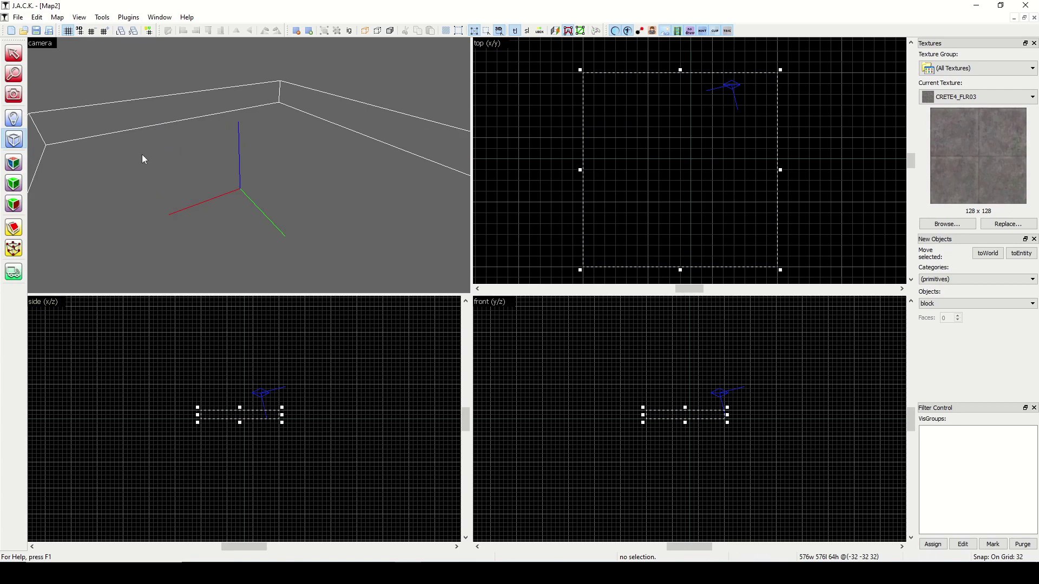
click(14, 94)
drag(162, 151, 248, 164)
scroll(689, 421, up, 4)
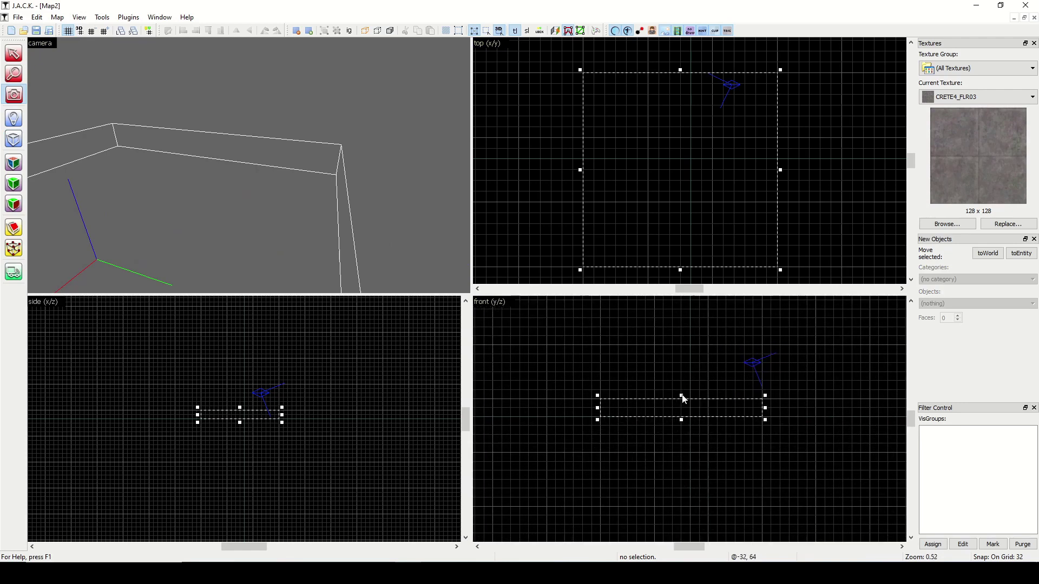
click(681, 397)
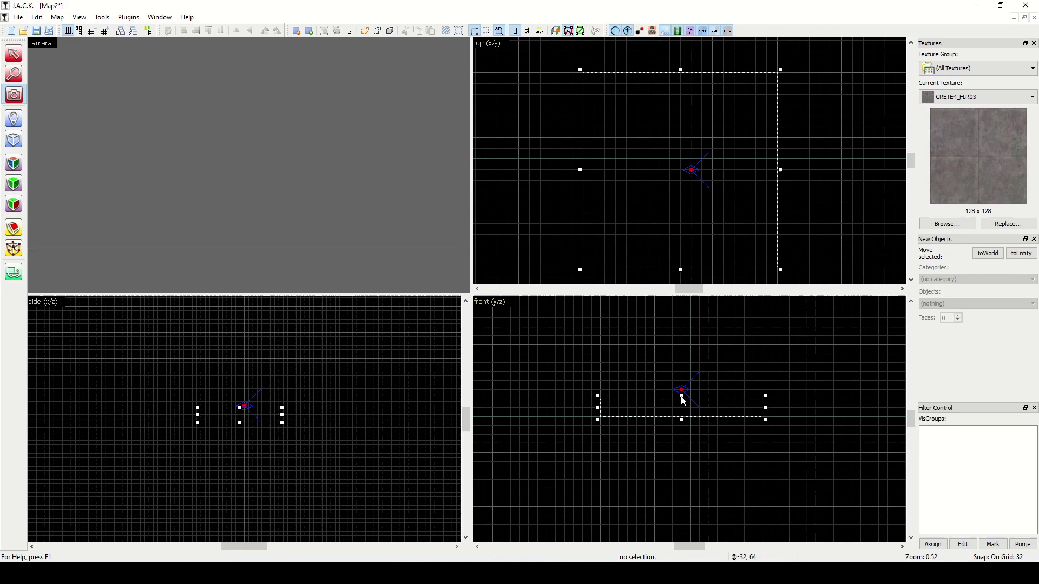
click(14, 53)
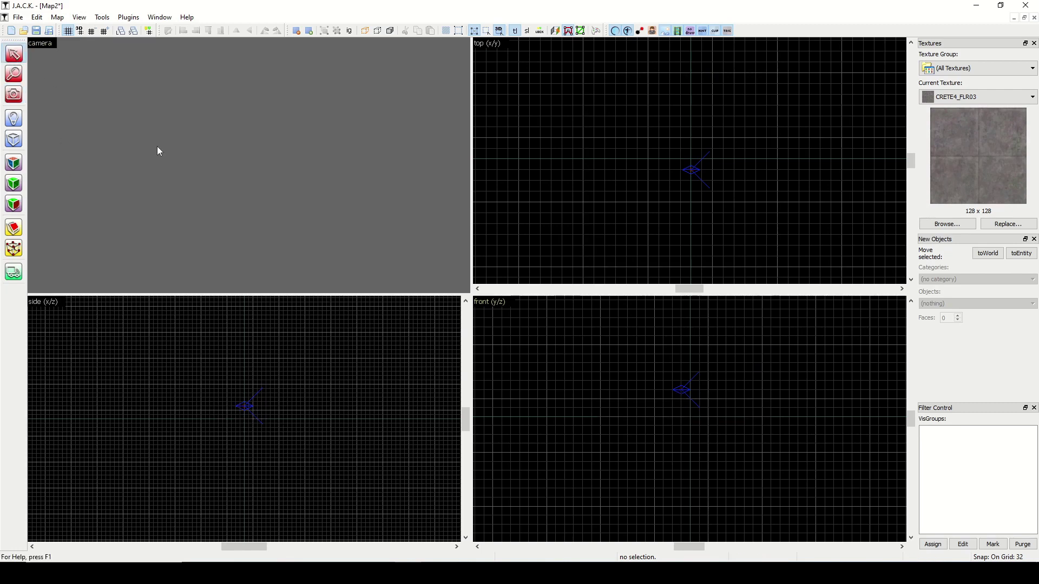
click(17, 142)
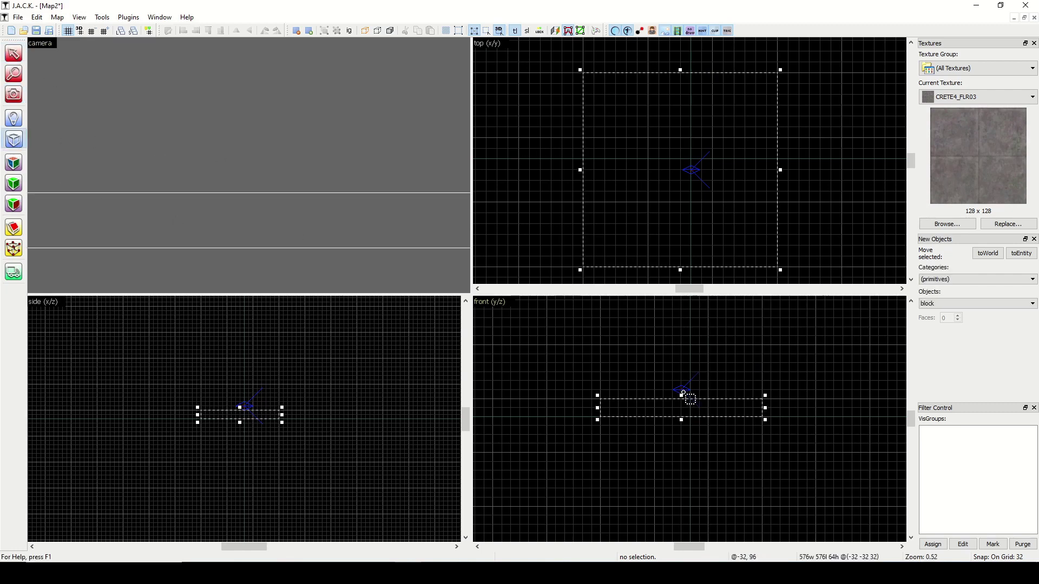
Step: Reduce the floor outline's height to 32 units and move it so one upper corner sits at the origin
drag(682, 397, 785, 413)
drag(621, 146, 731, 146)
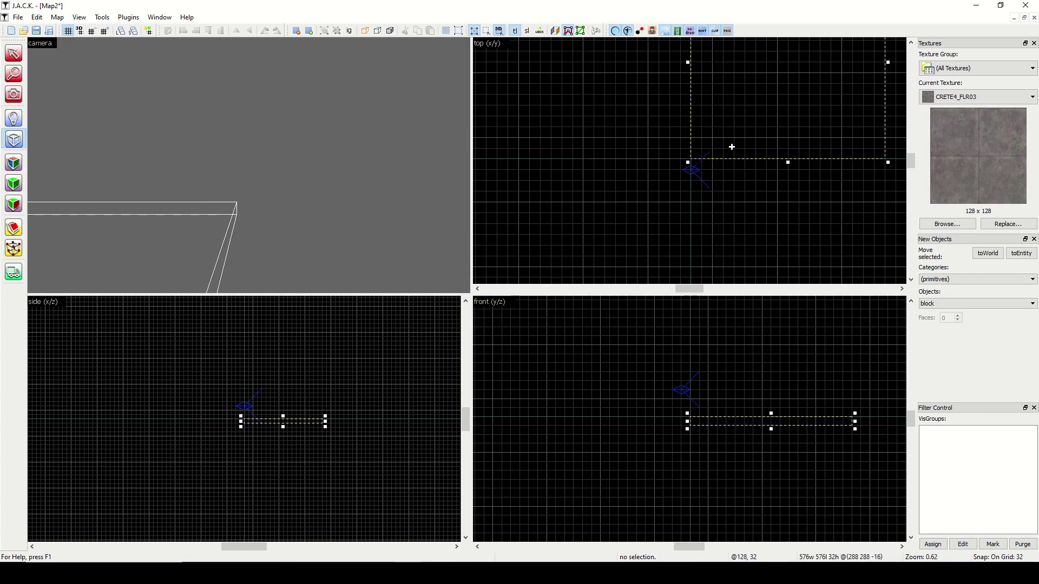
scroll(740, 127, down, 3)
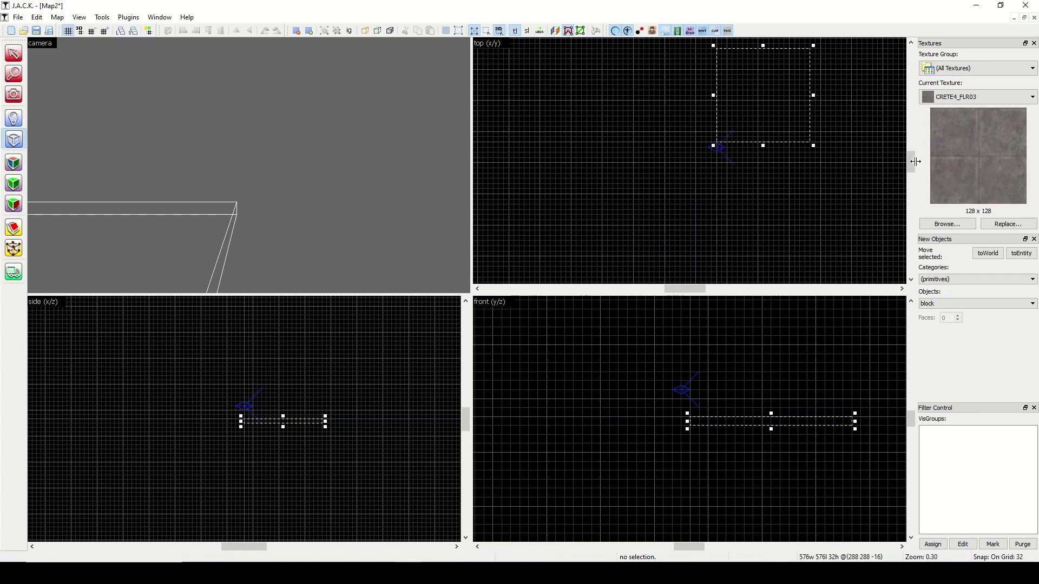
drag(914, 165, 914, 164)
scroll(790, 158, up, 3)
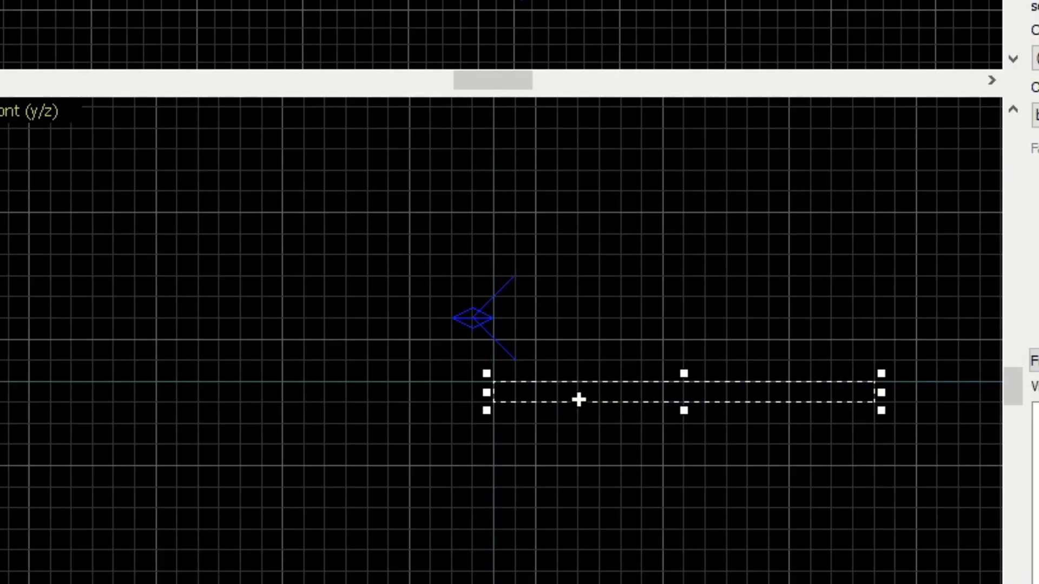
Step: Create the floor block from the outline
right_click(724, 423)
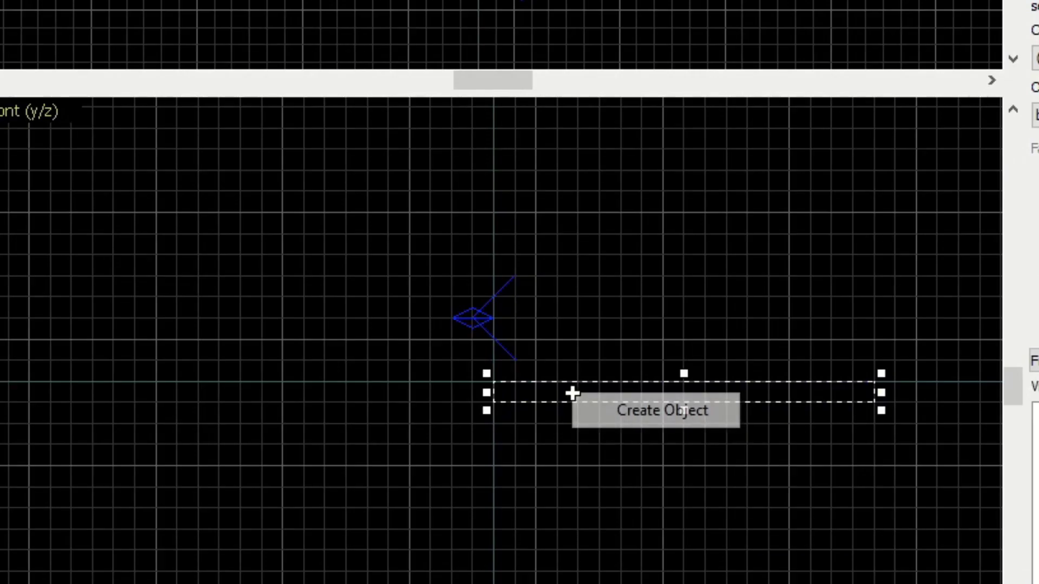
click(615, 406)
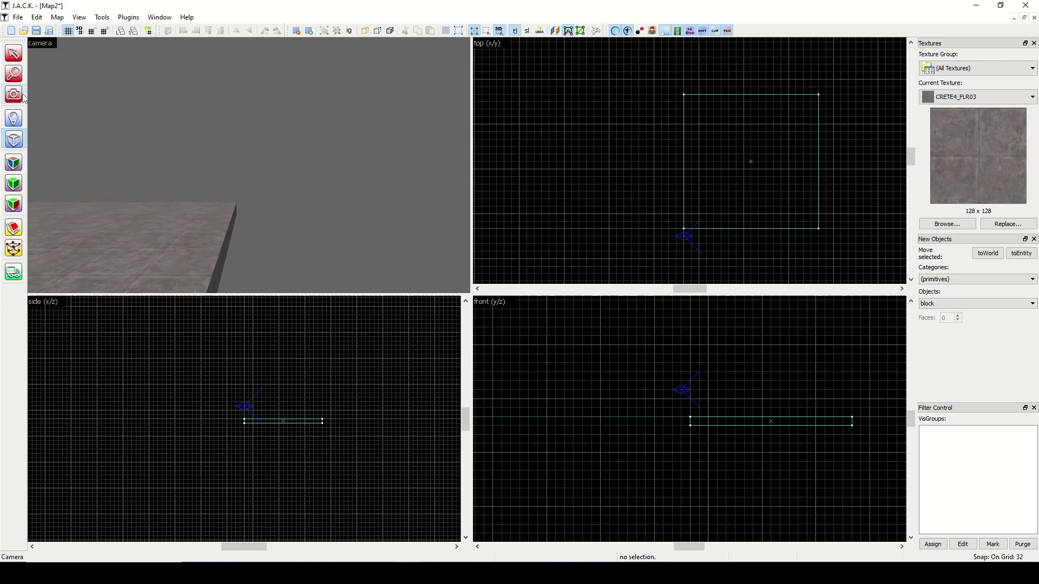
key(d)
key(s)
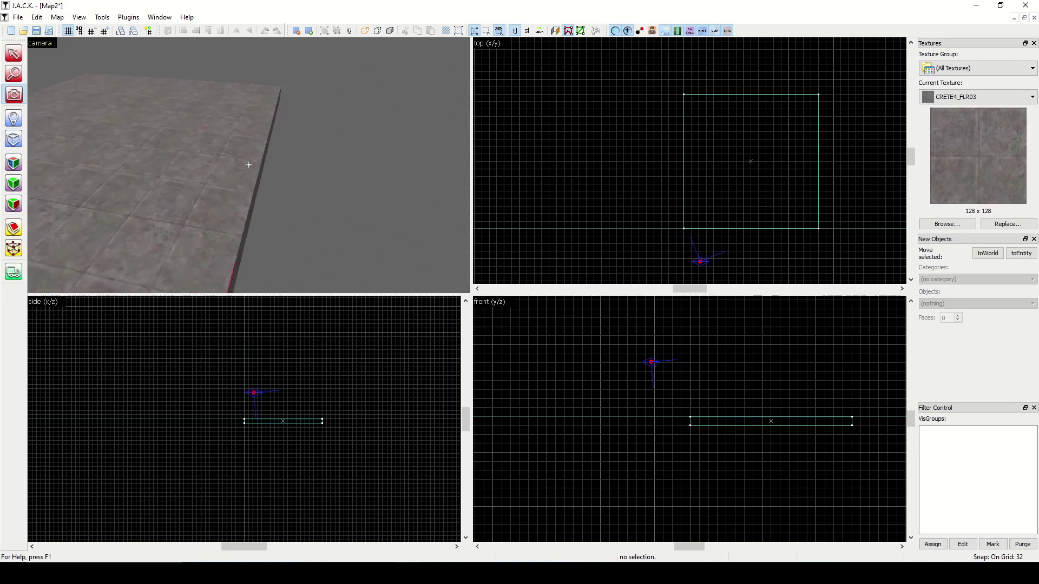
drag(249, 164, 248, 164)
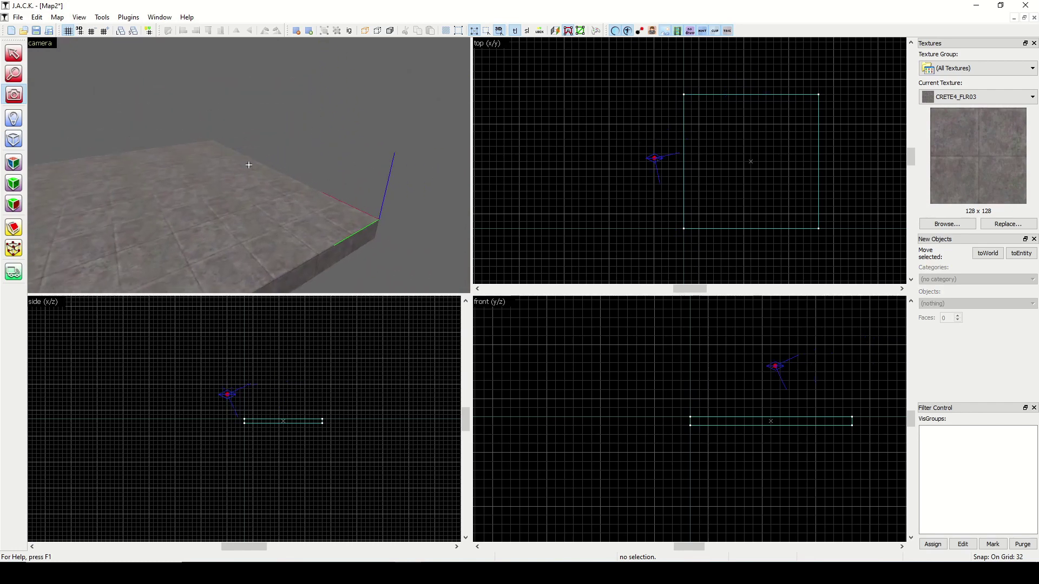
Step: Place an info_player_start entity on top of the floor block, near its corner at the origin
click(15, 118)
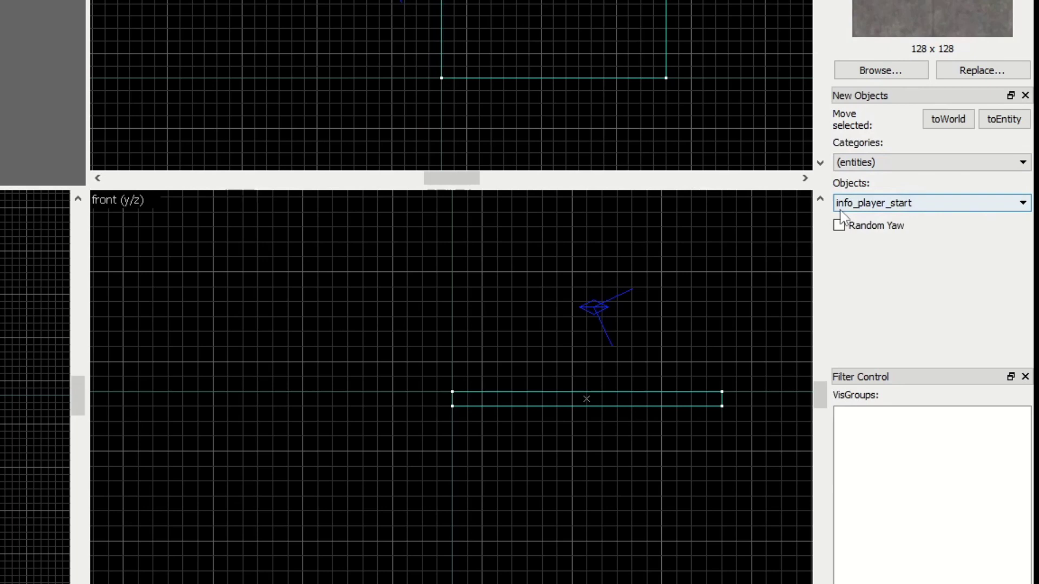
click(914, 205)
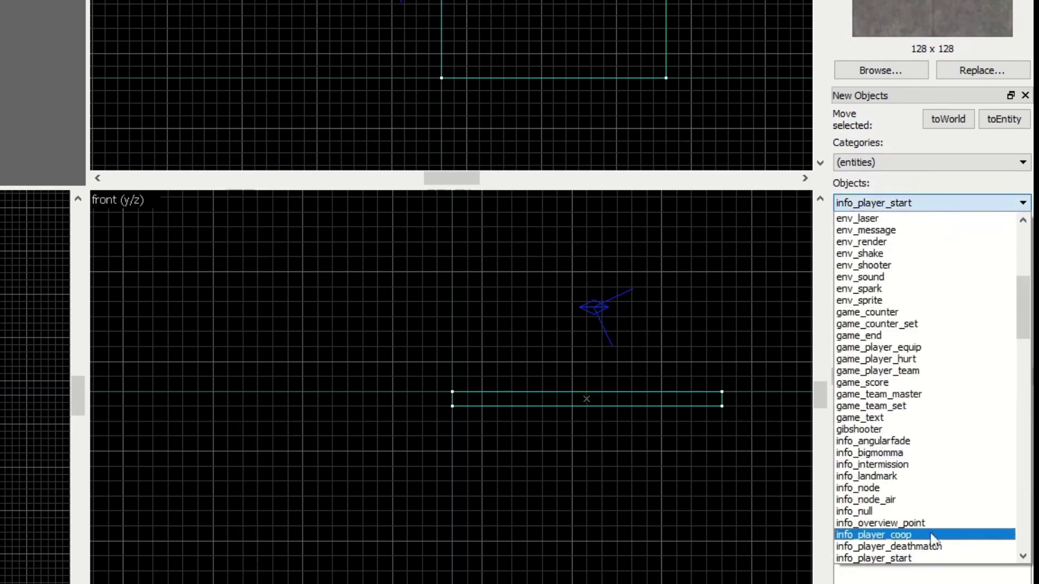
click(923, 558)
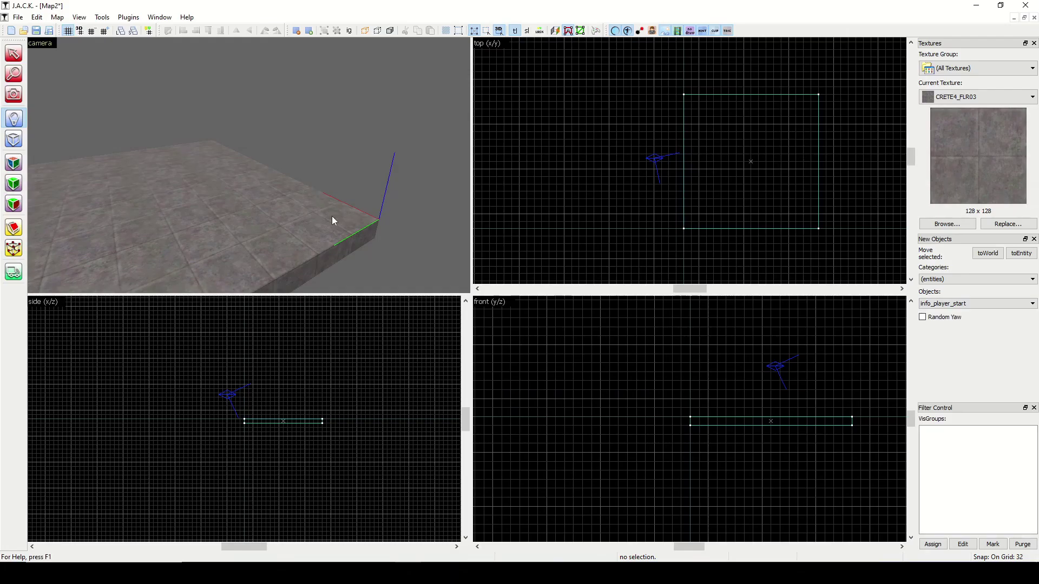
click(332, 220)
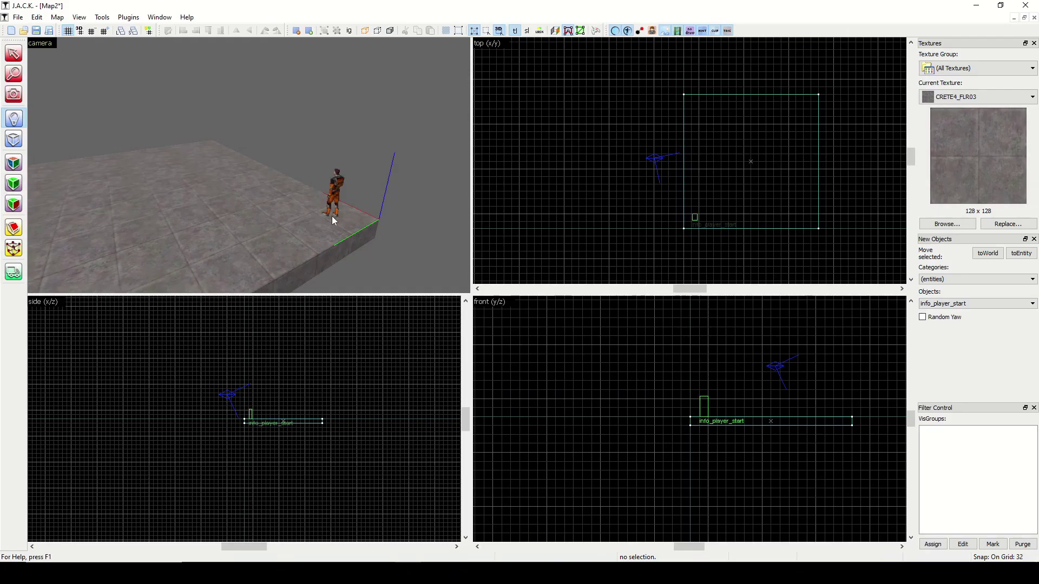
click(14, 95)
drag(100, 137, 248, 165)
key(a)
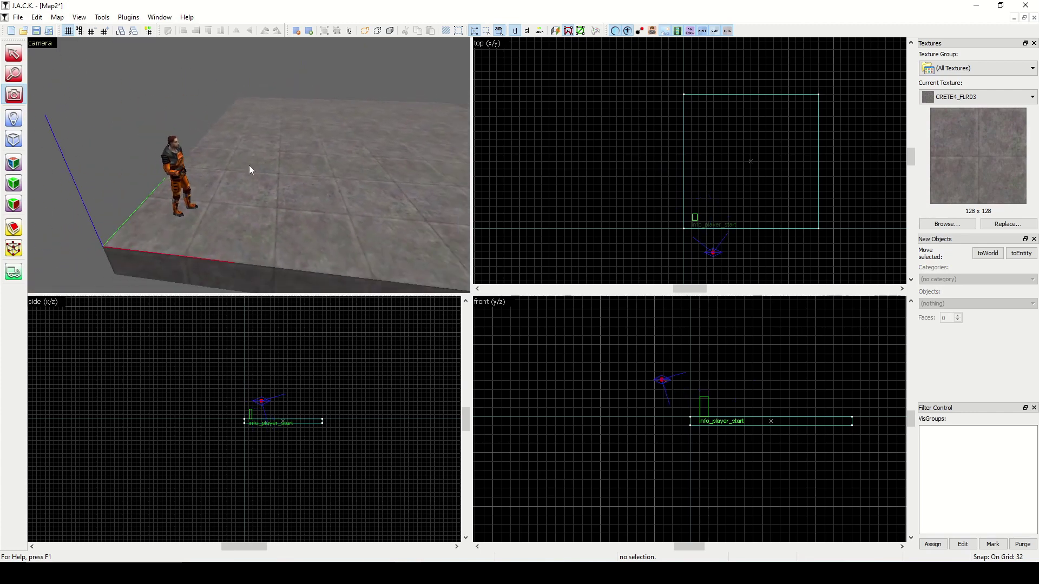
drag(310, 154, 249, 165)
key(a)
key(s)
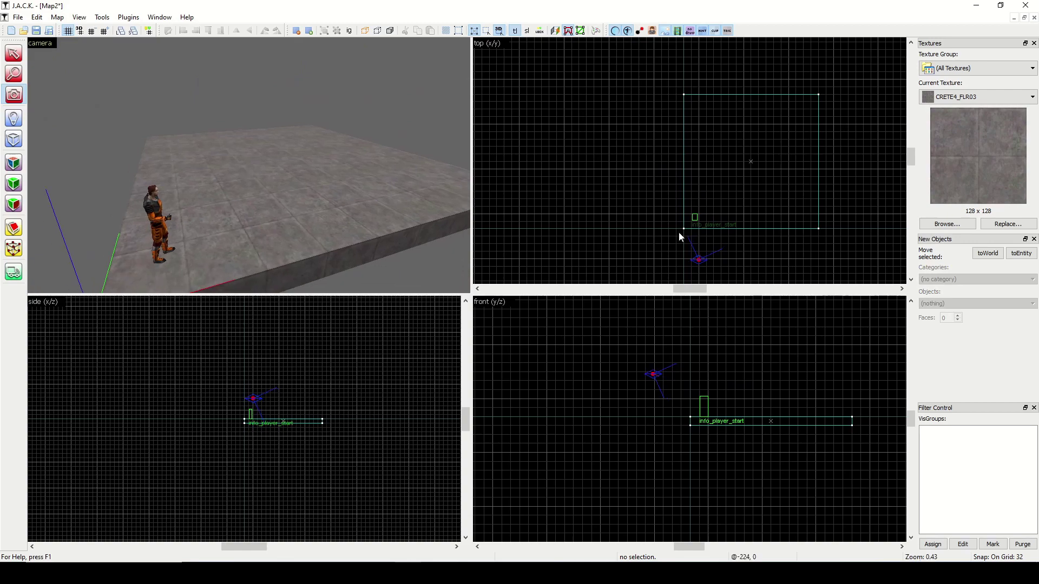
Step: Filter the textures by "wall" and choose -1OUT_WALL3 as the current texture
click(947, 224)
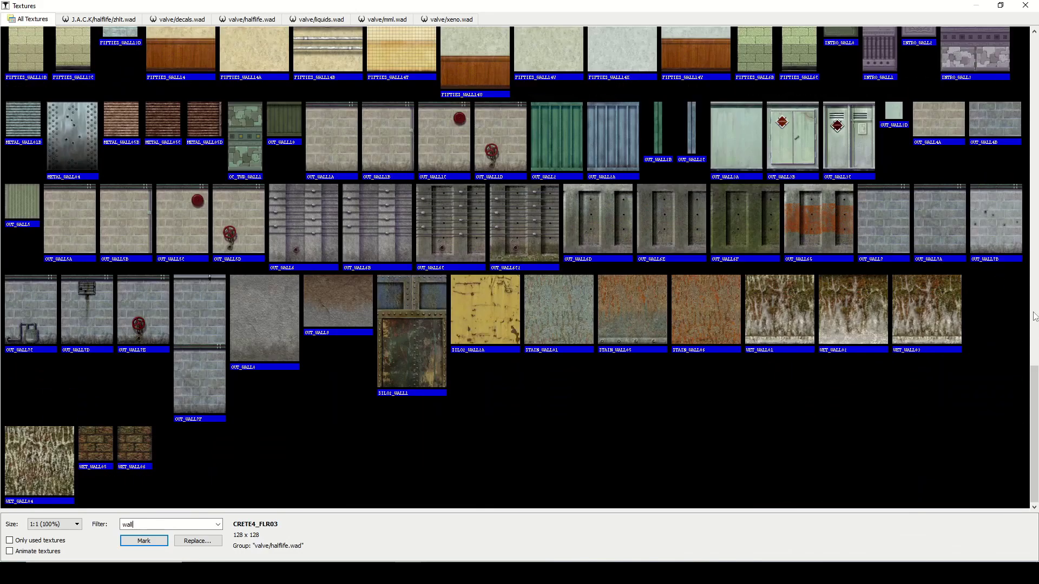
drag(1035, 395, 1035, 63)
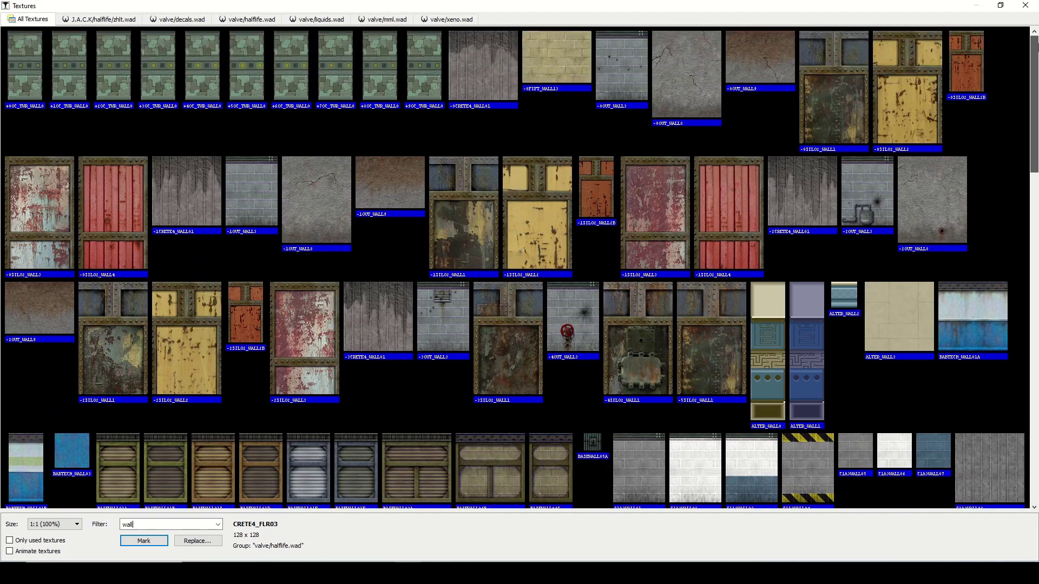
double_click(253, 200)
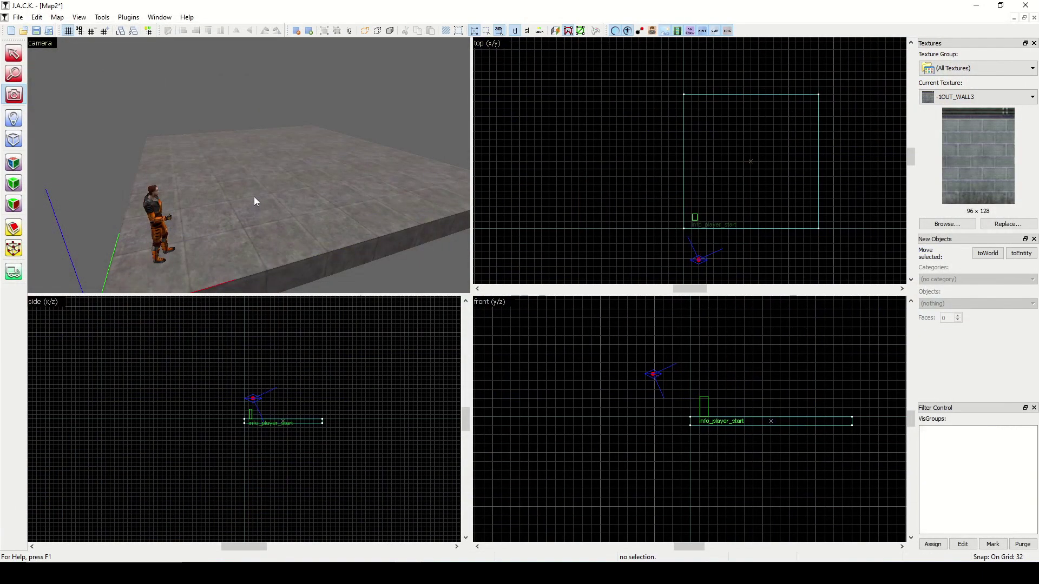
Step: Outline a wall block 32 by 640 units along the floor edge beside the player start, resting at floor level and 128 units high
key(shift+b)
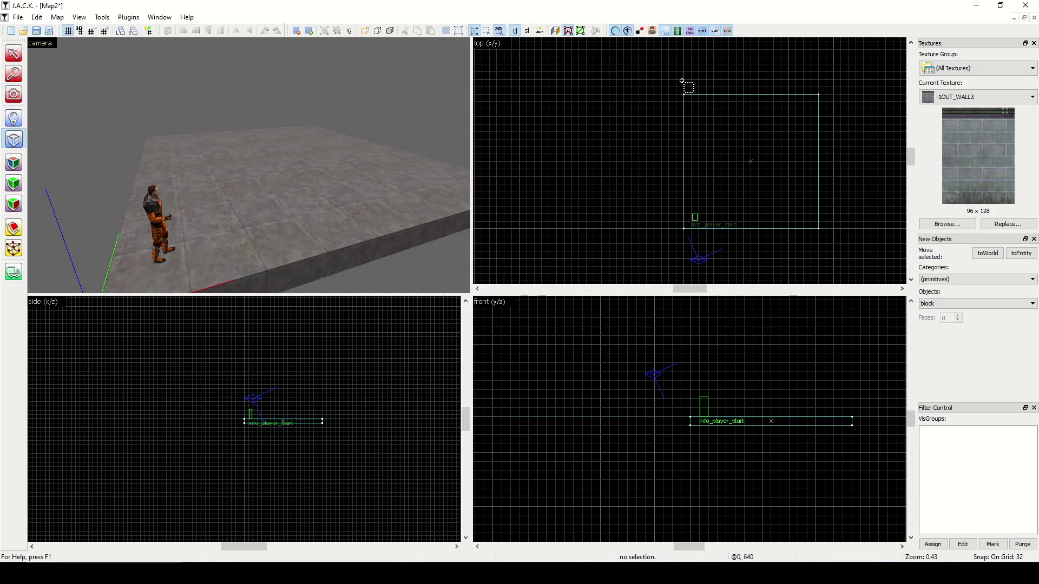
drag(683, 86, 673, 238)
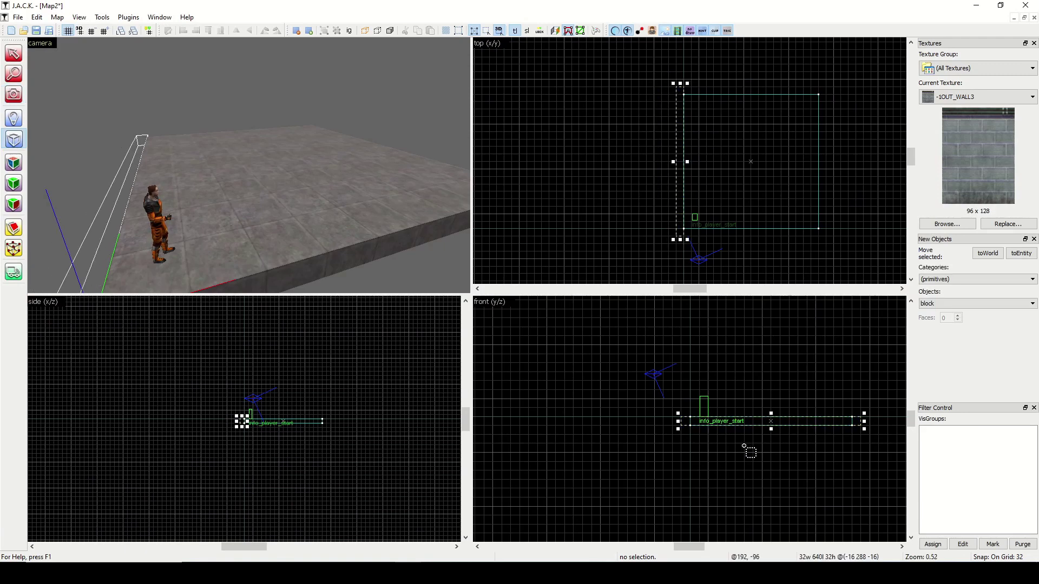
scroll(704, 429, up, 5)
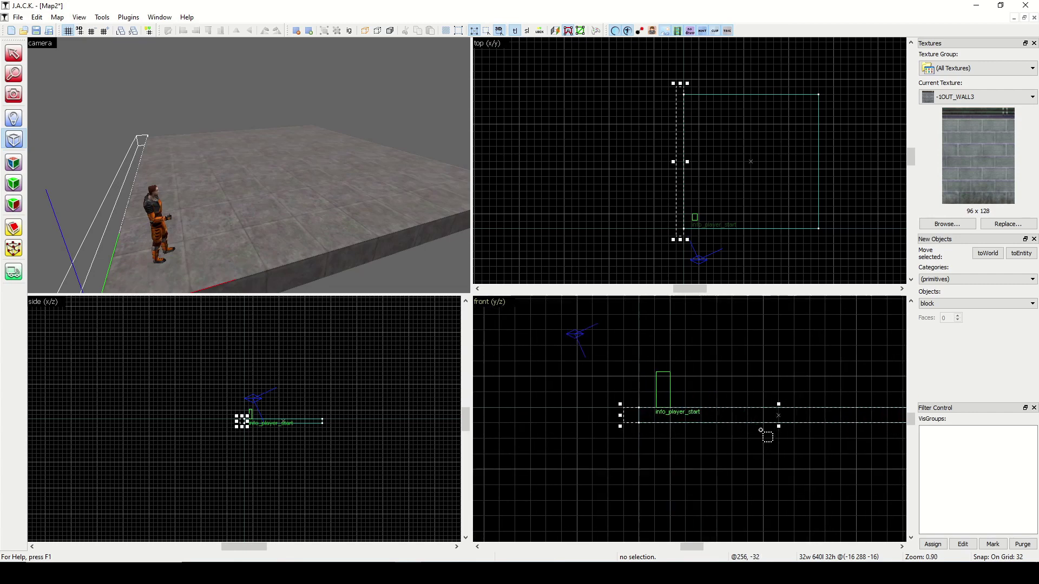
scroll(241, 425, up, 5)
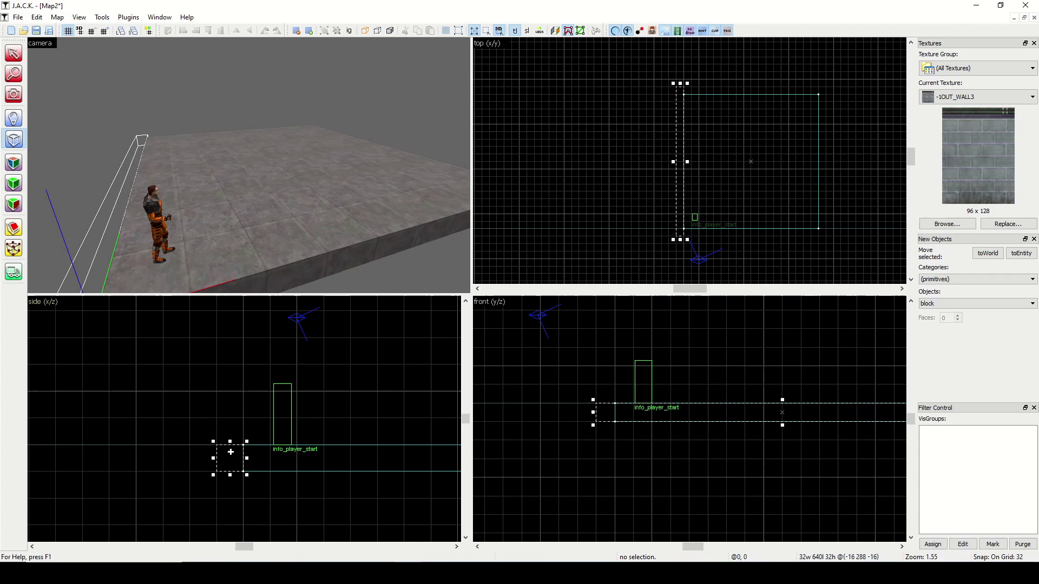
drag(235, 459, 232, 336)
scroll(233, 365, down, 1)
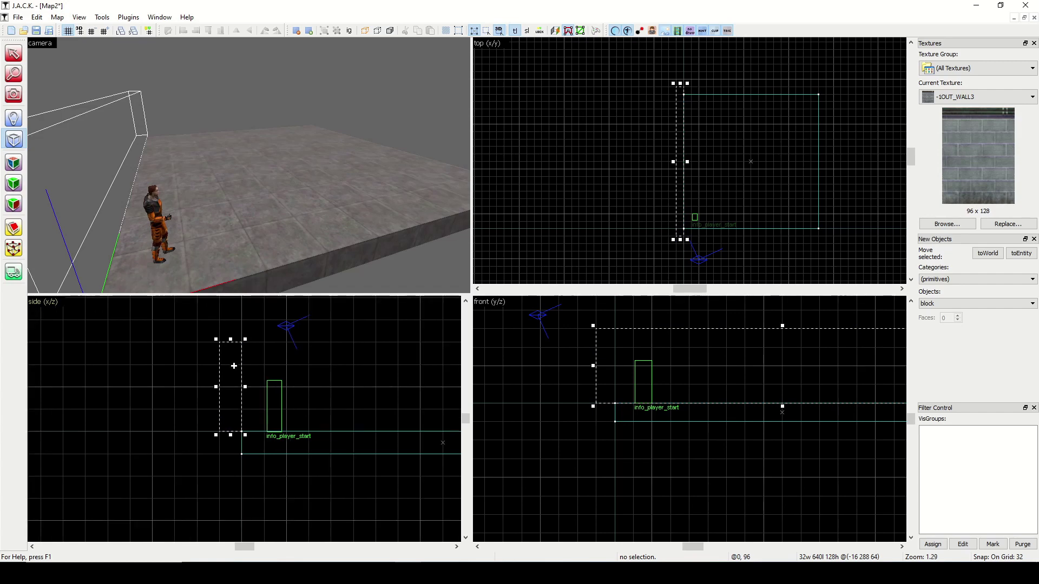
Step: Create the wall block from the outline beside the player start
right_click(233, 366)
click(246, 381)
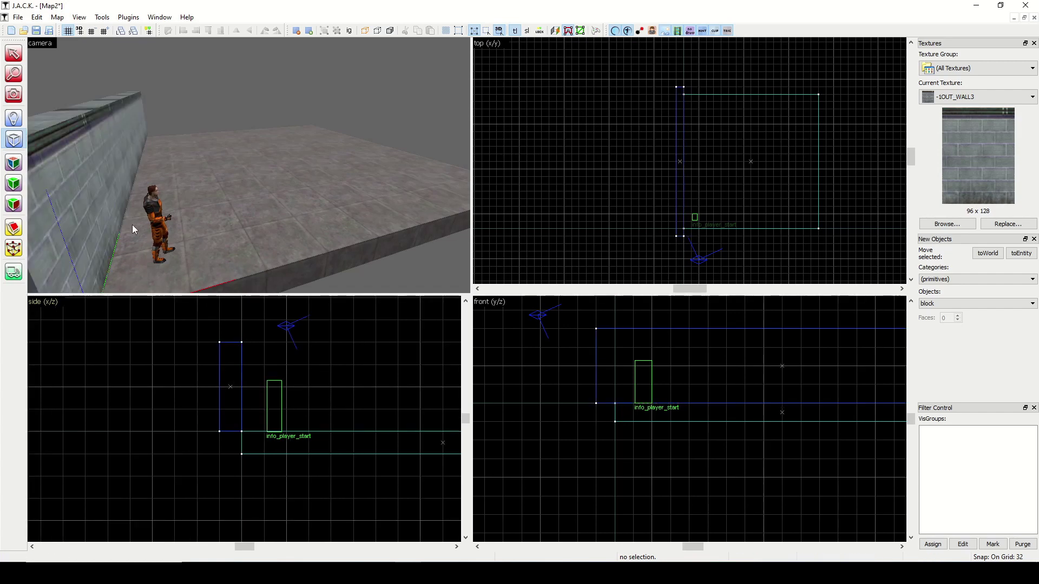
click(8, 94)
drag(249, 165, 249, 165)
key(d)
key(d)
key(s)
key(a)
key(s)
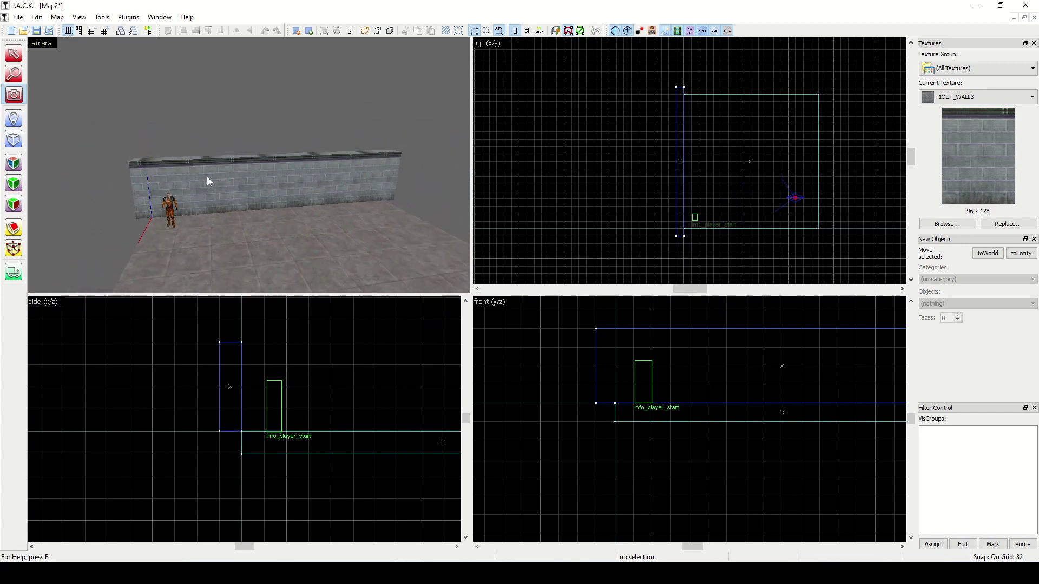
Step: Stretch the wall beside the player start up to 256 units high
click(13, 53)
click(248, 198)
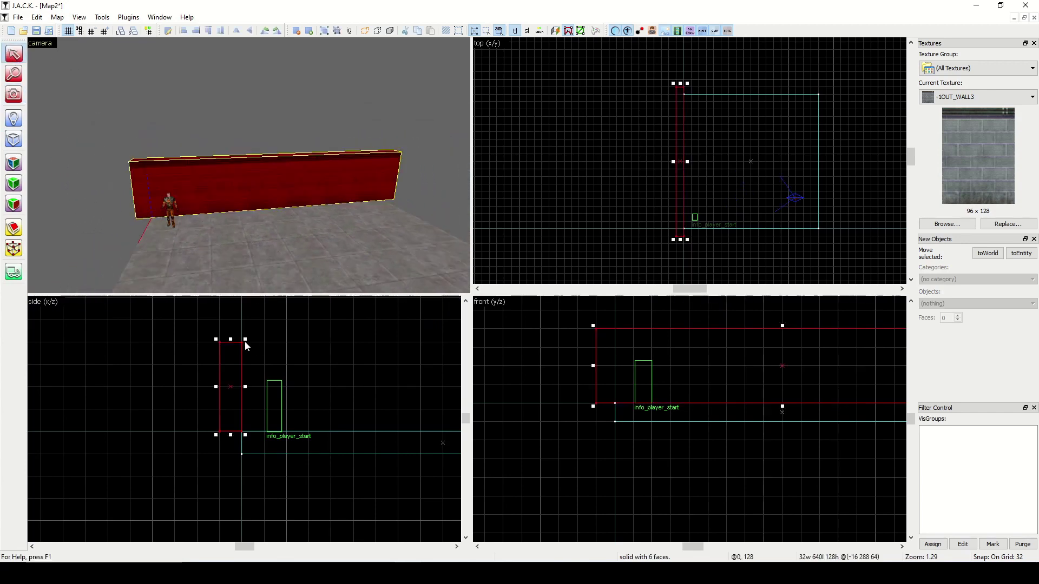
scroll(245, 347, down, 5)
drag(241, 331, 241, 306)
click(432, 185)
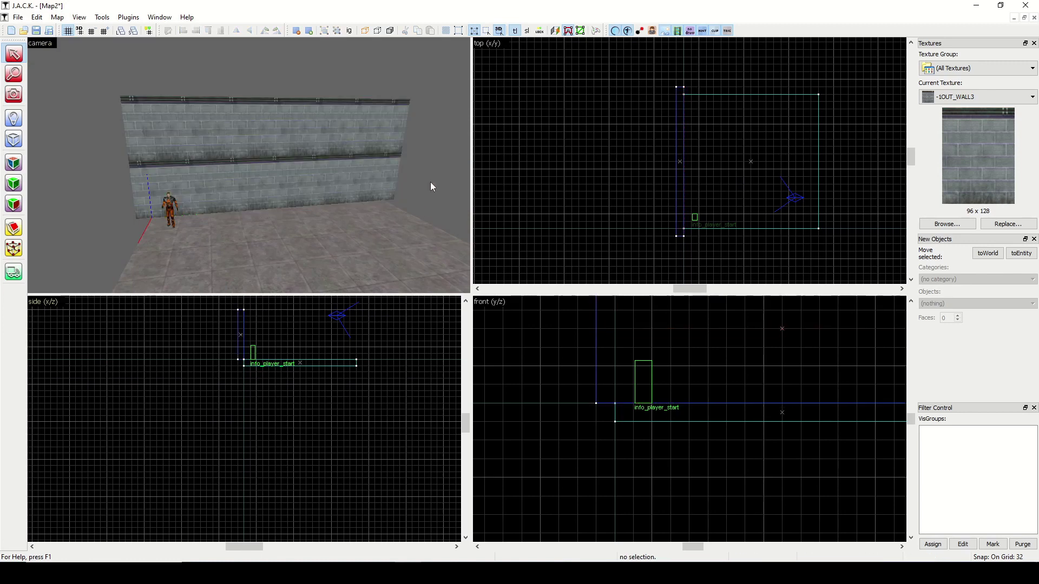
Step: Lower the wall beside the player start back to 128 units high
click(15, 96)
mouse_move(179, 165)
mouse_down()
mouse_move(248, 165)
mouse_move(204, 147)
mouse_move(249, 166)
mouse_move(248, 176)
mouse_up()
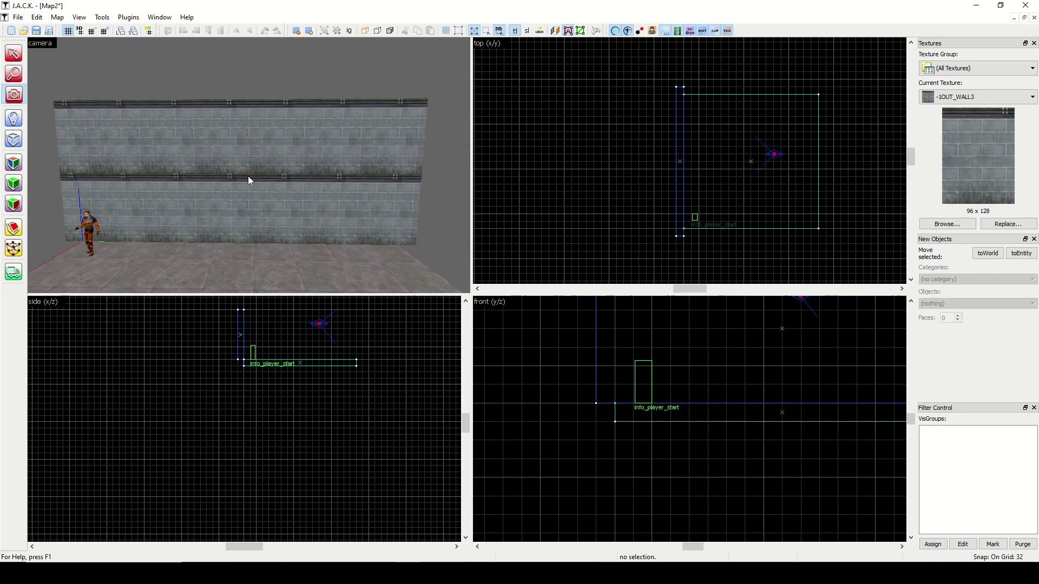
click(14, 53)
click(251, 171)
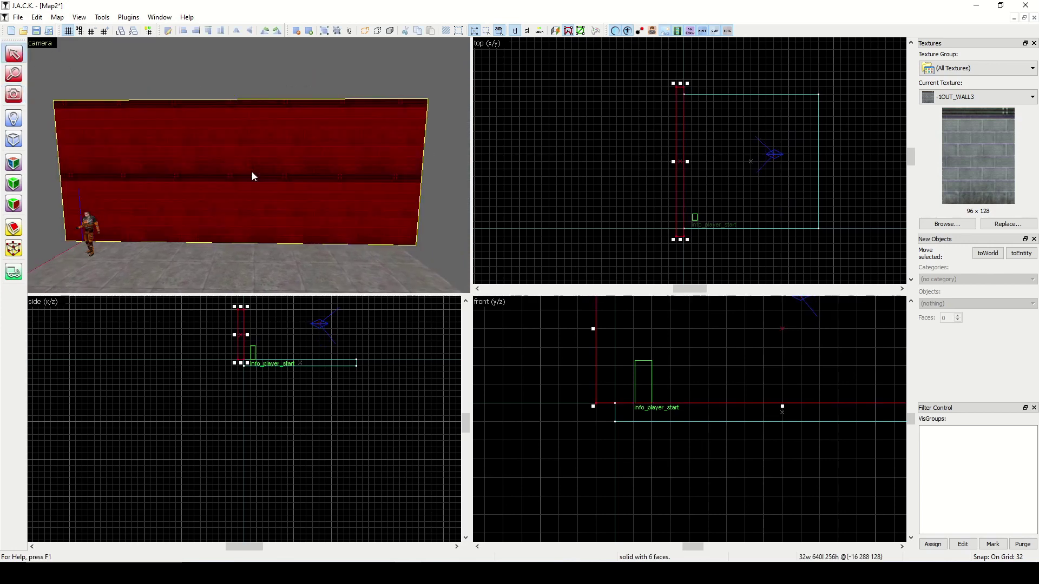
drag(242, 305, 259, 336)
scroll(303, 353, up, 5)
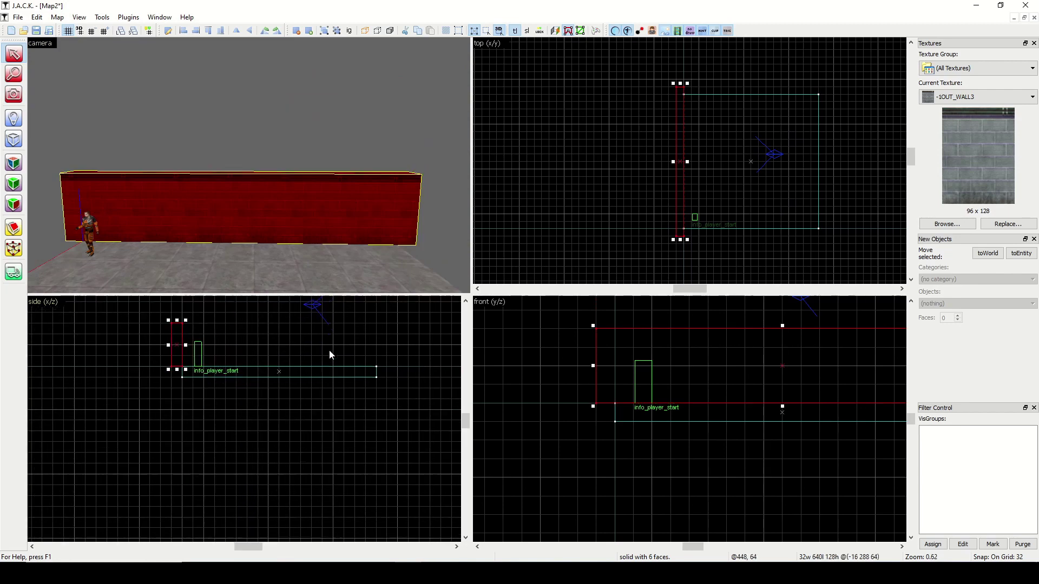
drag(467, 419, 470, 416)
click(210, 362)
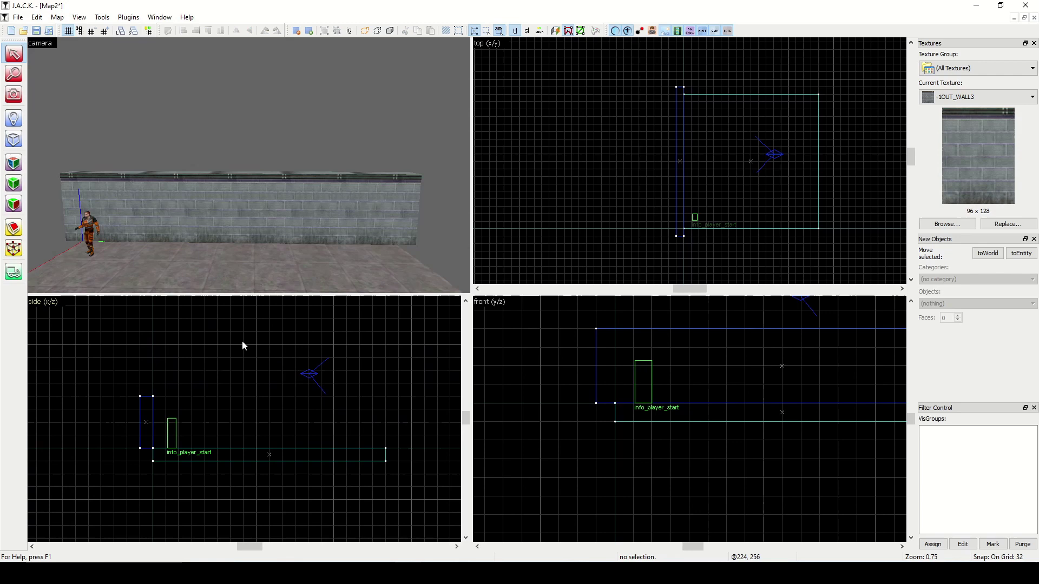
Step: Create a second wall block, 32 by 640 units and 128 units high, along the floor edge opposite the first wall
click(13, 140)
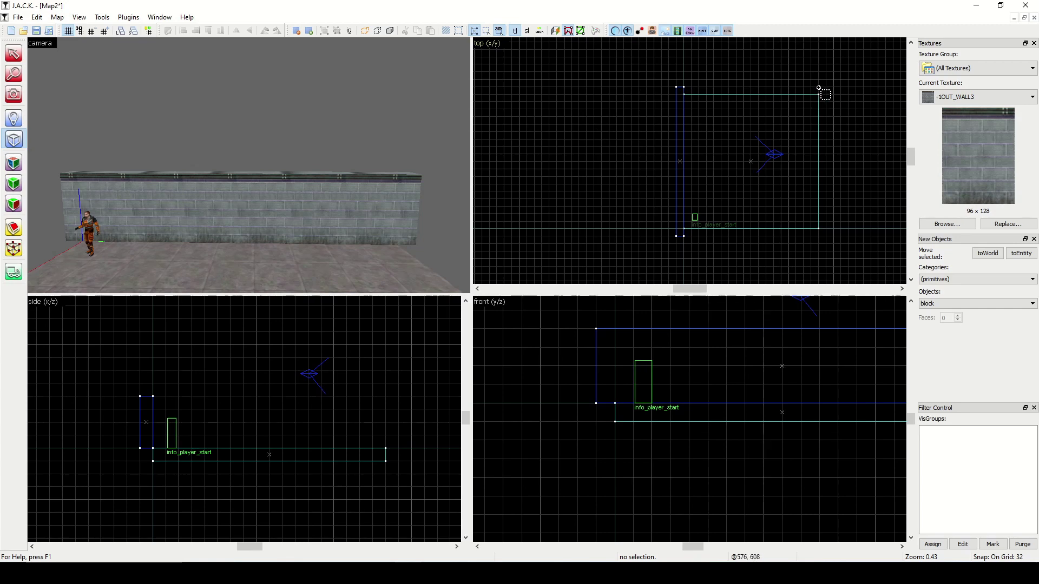
drag(820, 88, 830, 237)
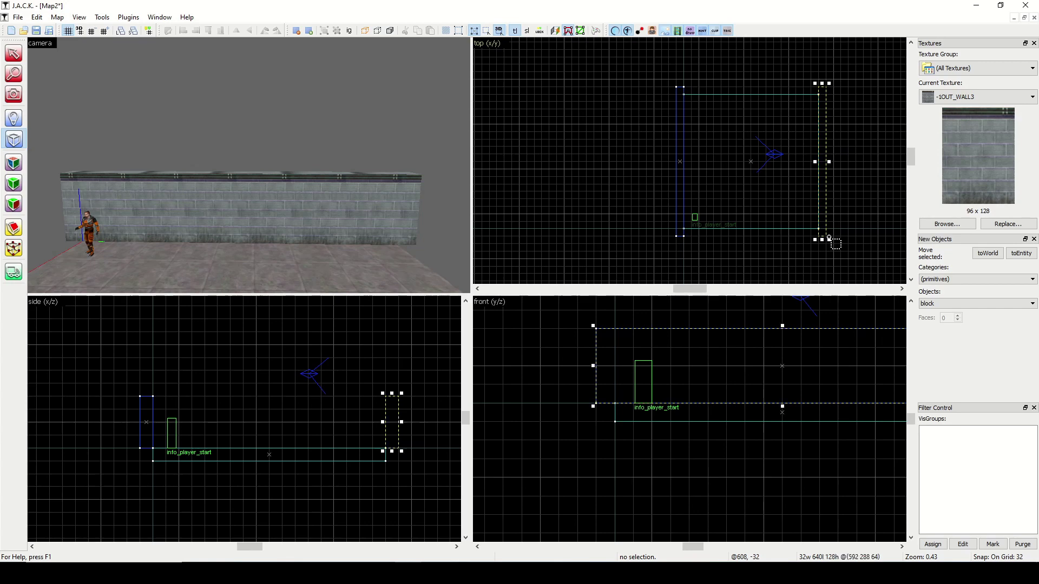
right_click(390, 420)
click(417, 427)
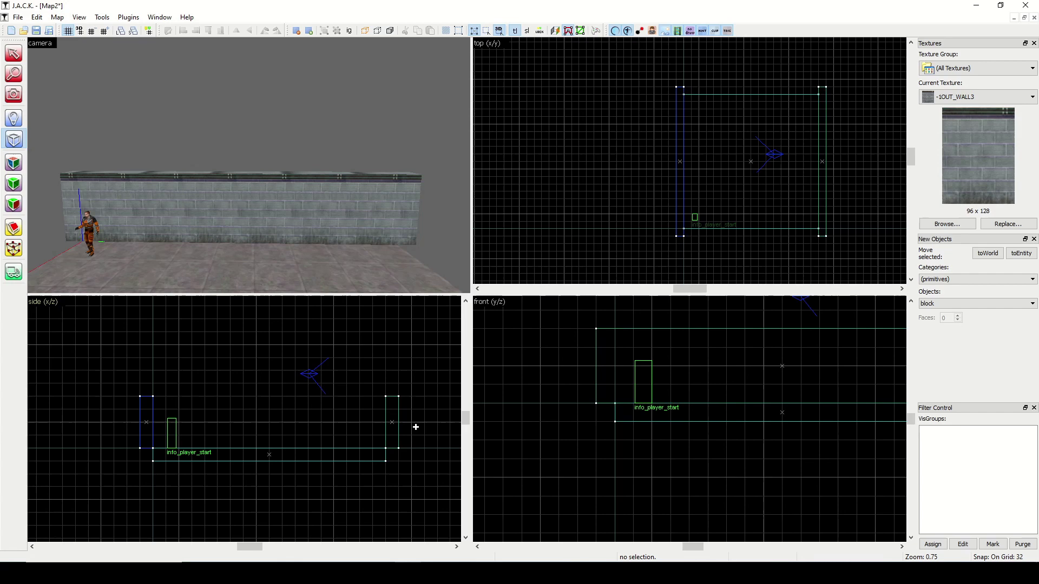
Step: Reduce the grid snap to 16 units
click(14, 94)
drag(97, 128, 248, 165)
key(d)
key(s)
key(a)
key(Down)
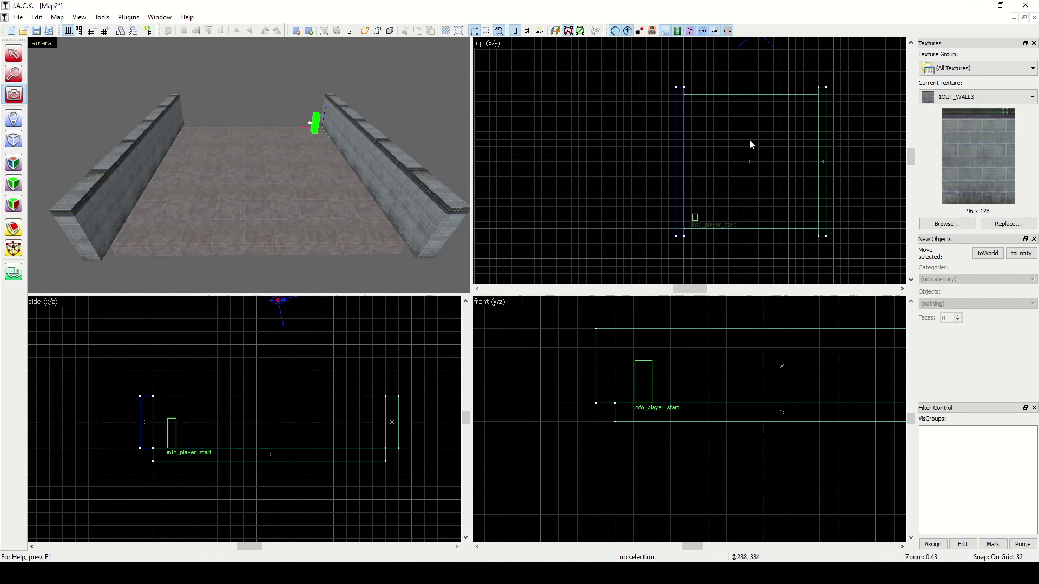
click(92, 31)
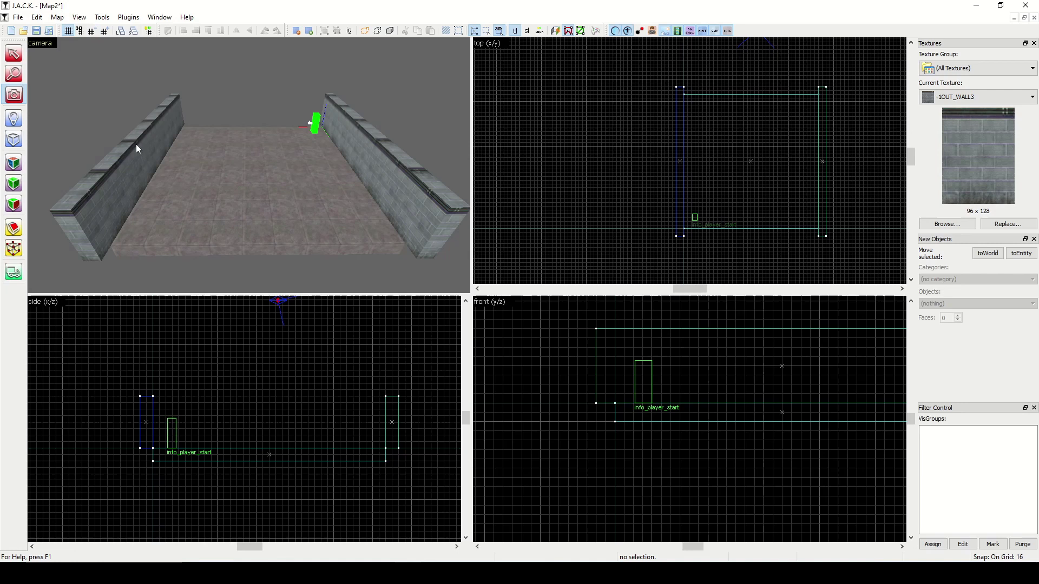
Step: Thin the wall opposite the player start to 16 units, keeping its inner face on the floor edge
click(12, 53)
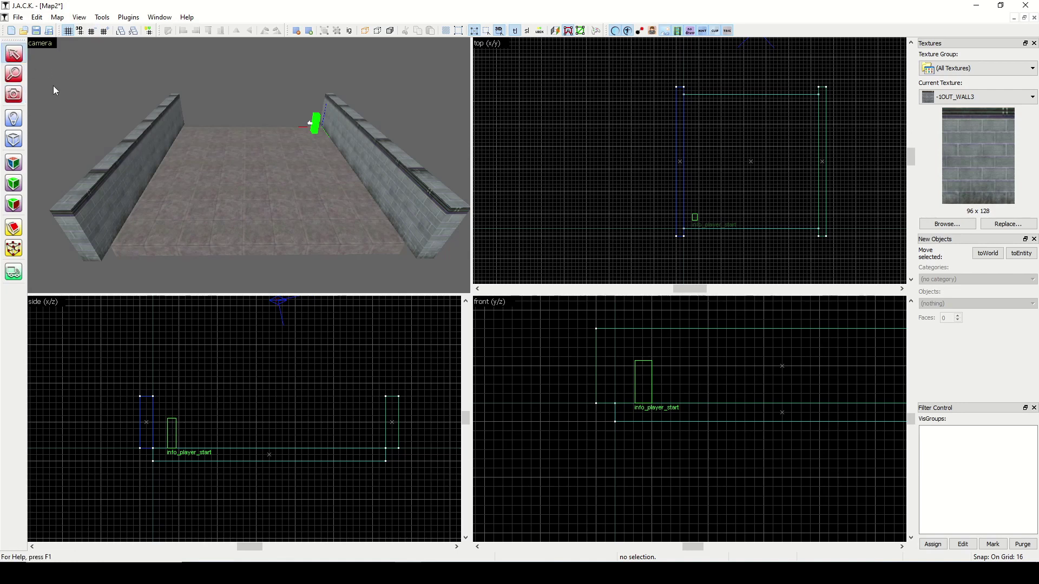
click(132, 168)
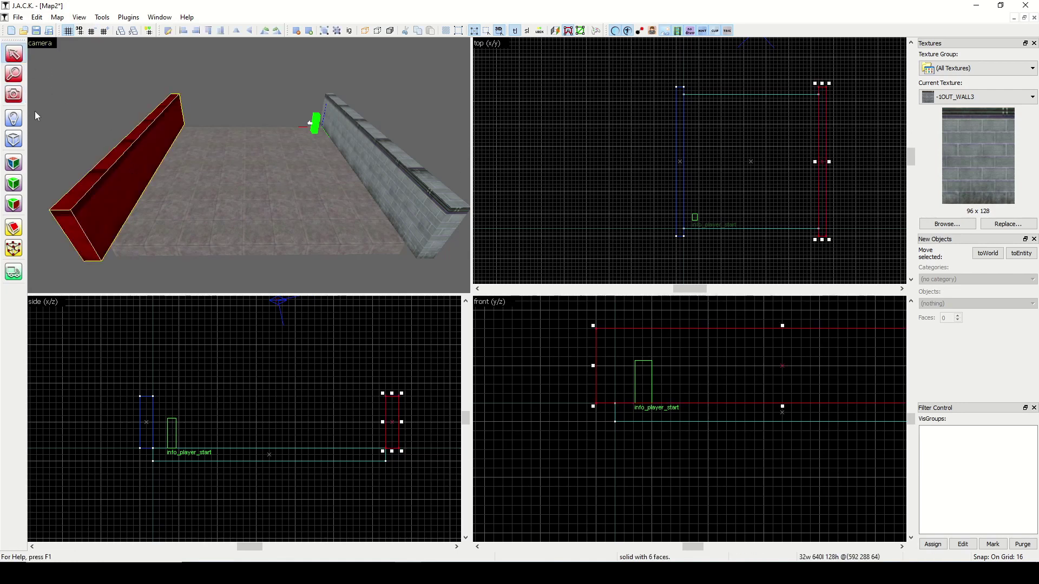
click(14, 95)
drag(208, 176, 248, 164)
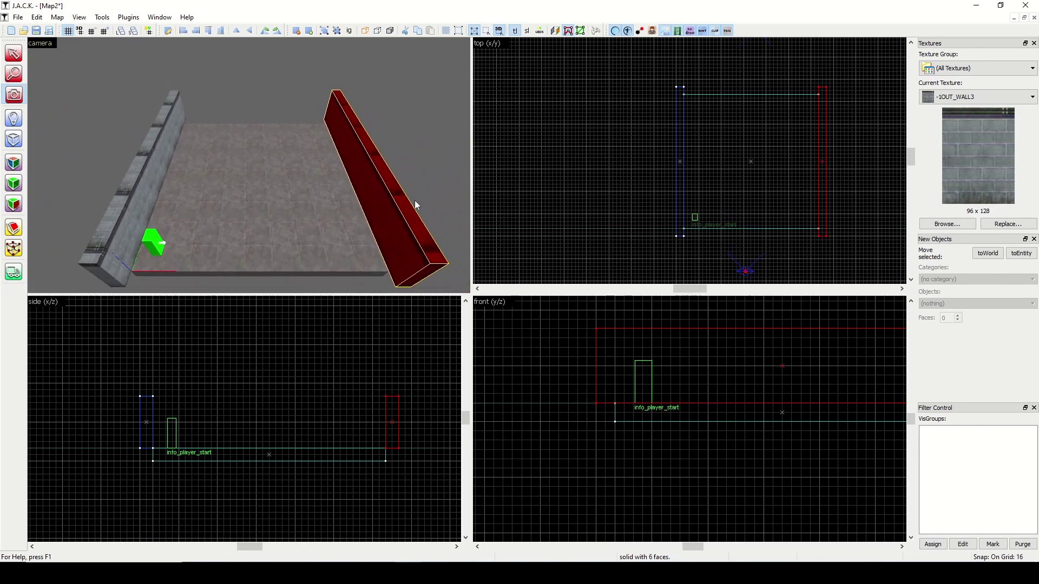
click(14, 53)
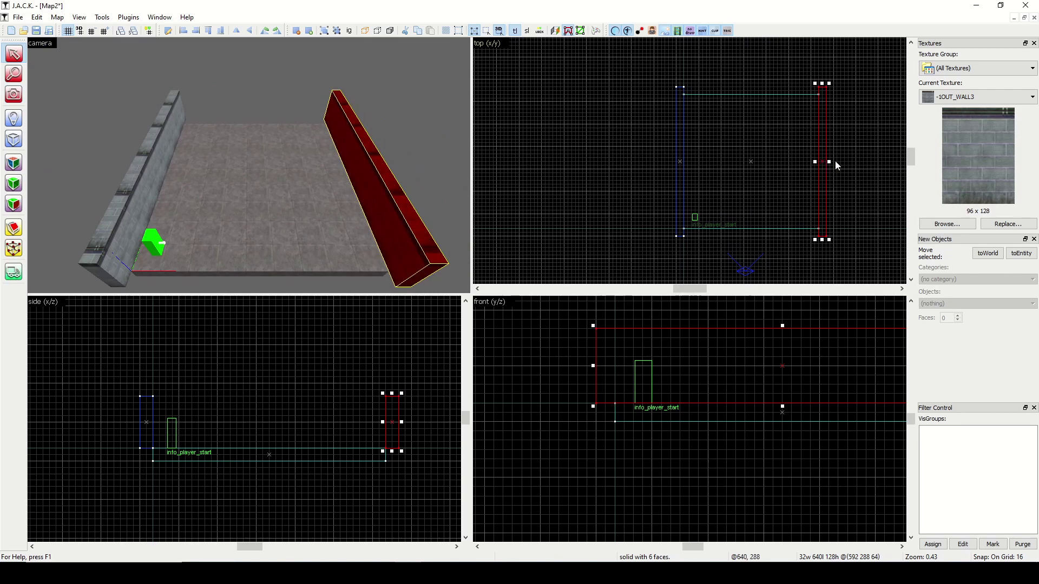
drag(832, 162, 831, 163)
Step: Thin the wall beside the player start to 16 units, keeping its inner face on the floor edge
click(677, 162)
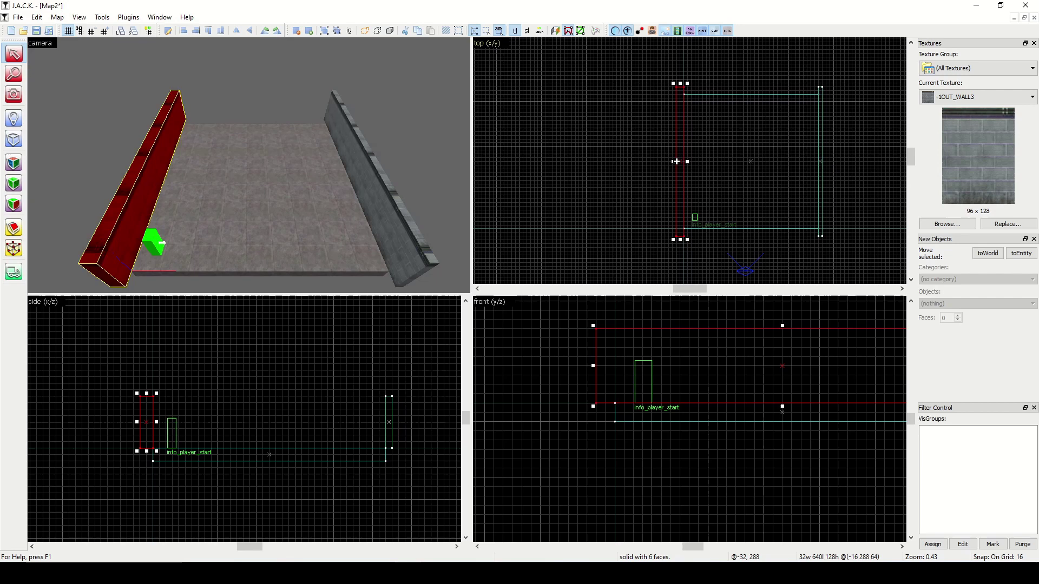
drag(675, 161, 677, 160)
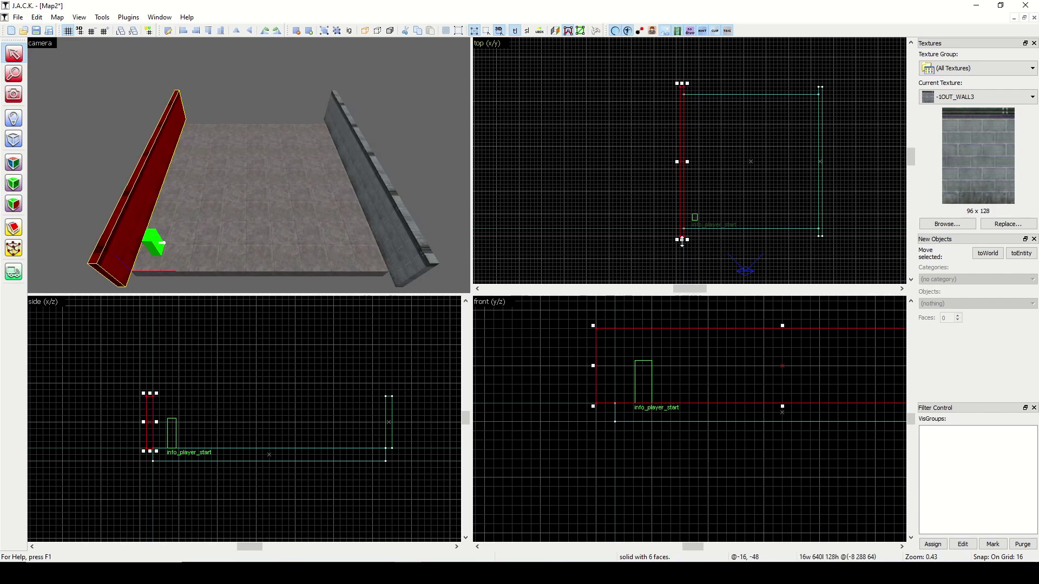
scroll(683, 238, up, 3)
mouse_move(683, 235)
mouse_down()
mouse_move(691, 223)
mouse_move(692, 233)
mouse_up()
scroll(732, 239, down, 3)
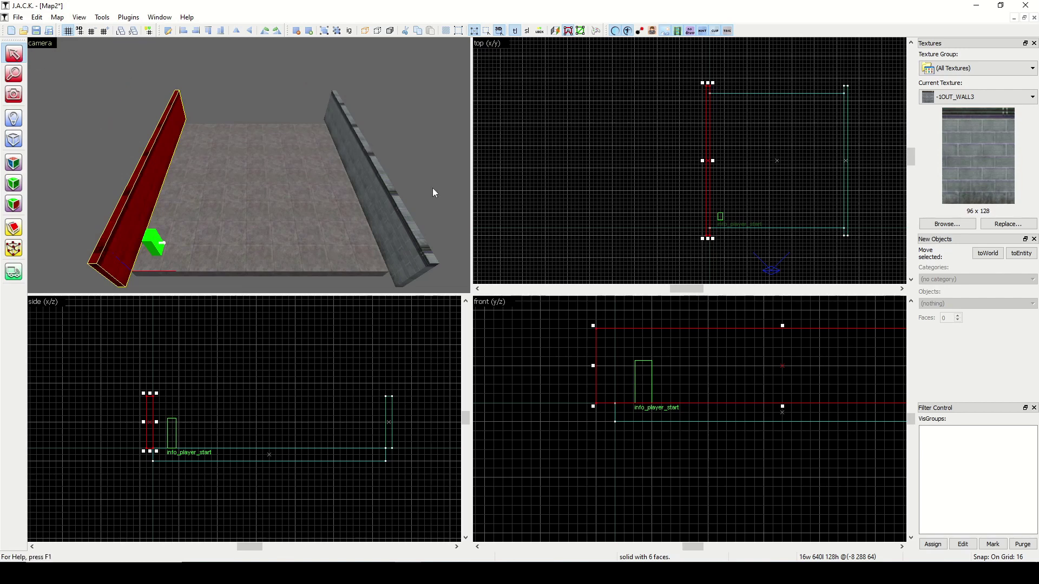
Step: Shorten both walls together to 576 units so their ends align with the floor's edges
ctrl+click(361, 162)
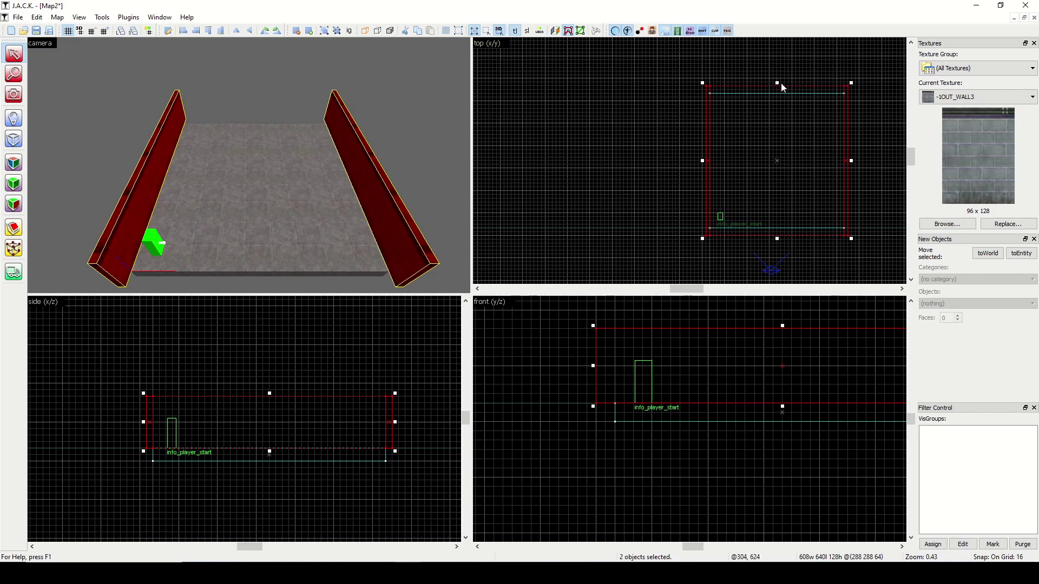
drag(778, 83, 780, 96)
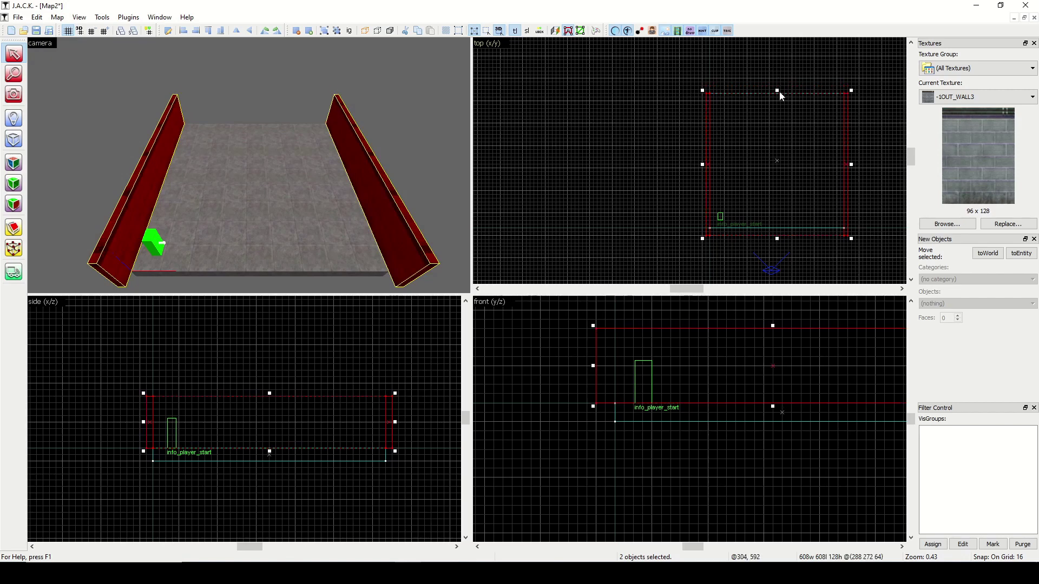
drag(777, 239, 778, 232)
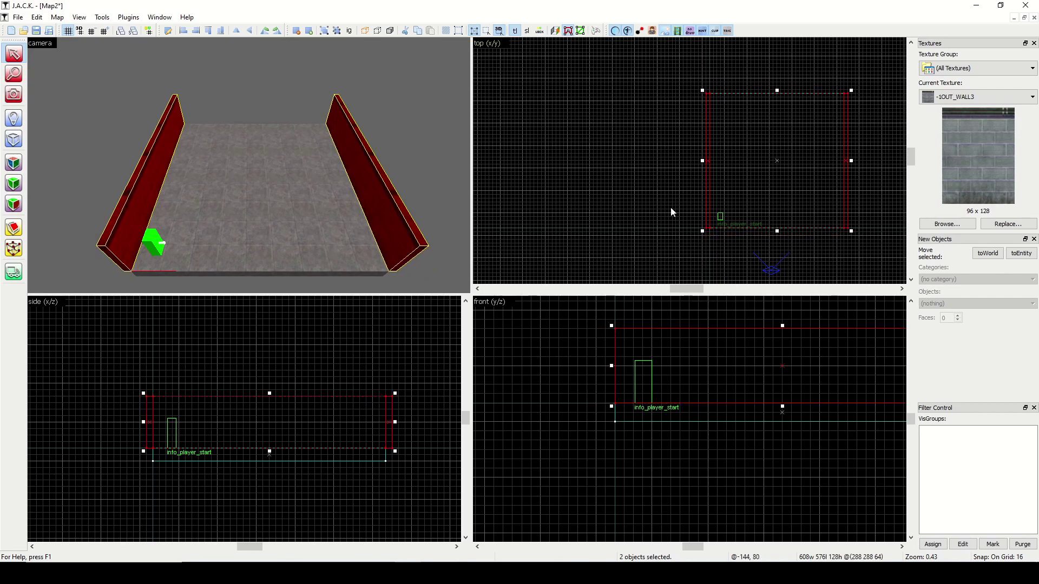
click(647, 189)
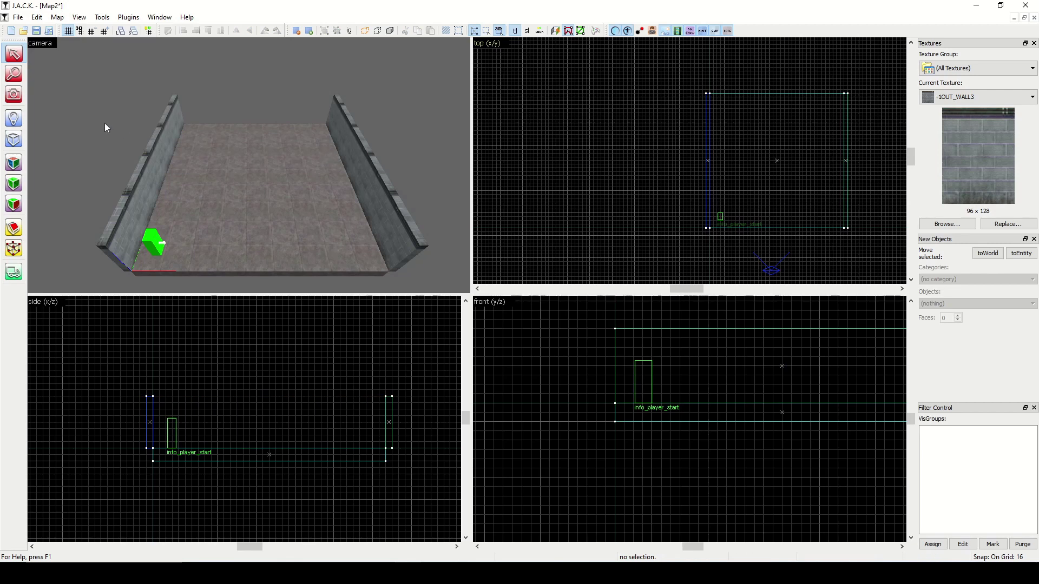
Step: Copy both walls, paste them, and move the copies clear of the floor on the player start's side
click(164, 151)
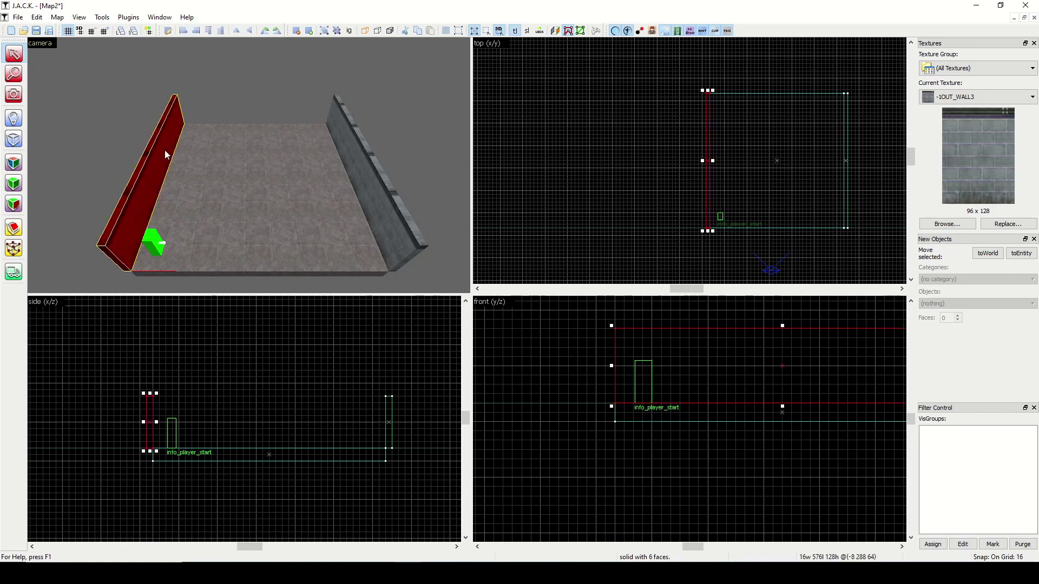
ctrl+click(365, 168)
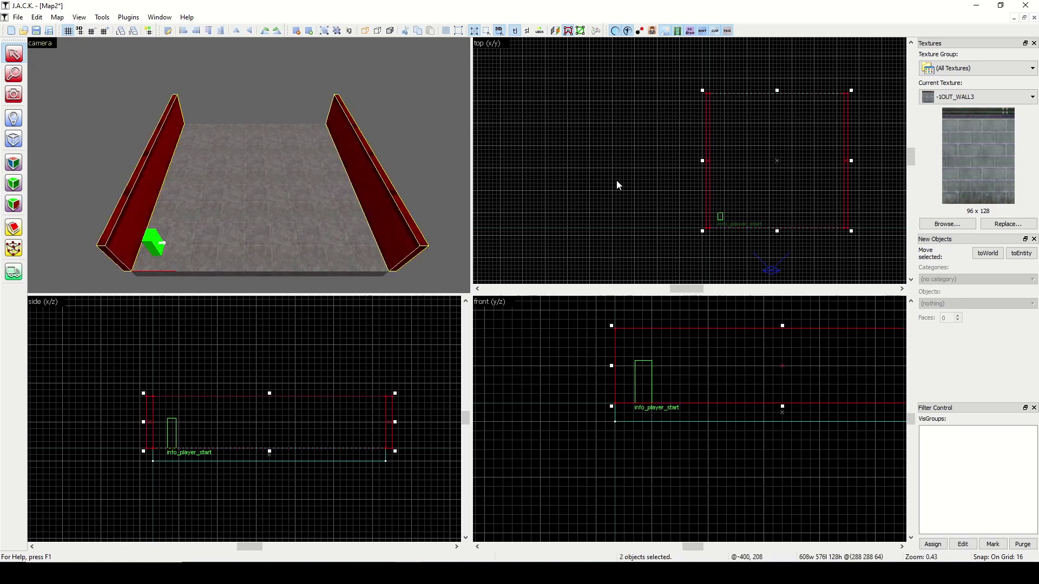
right_click(739, 135)
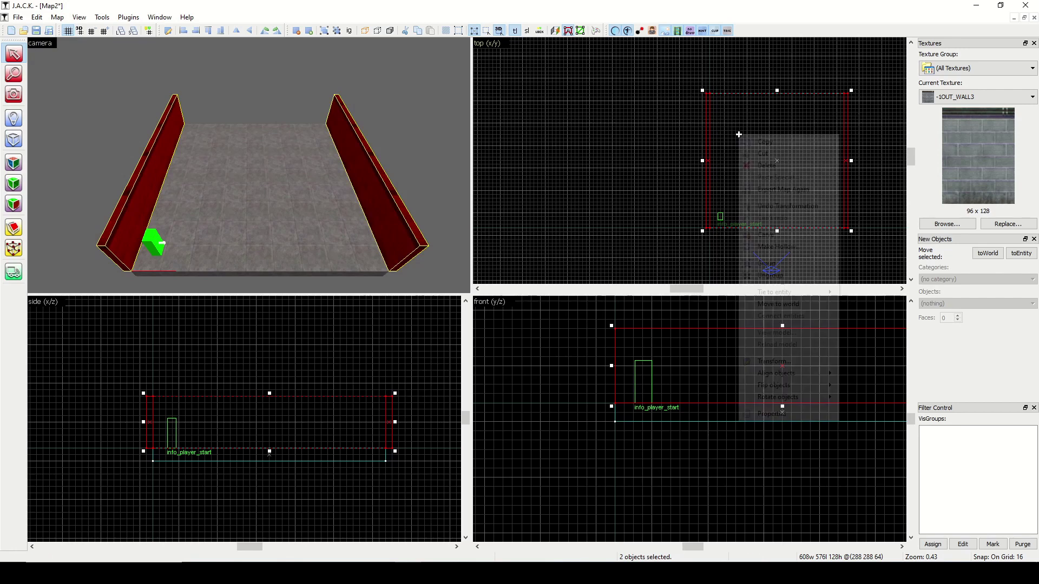
click(762, 142)
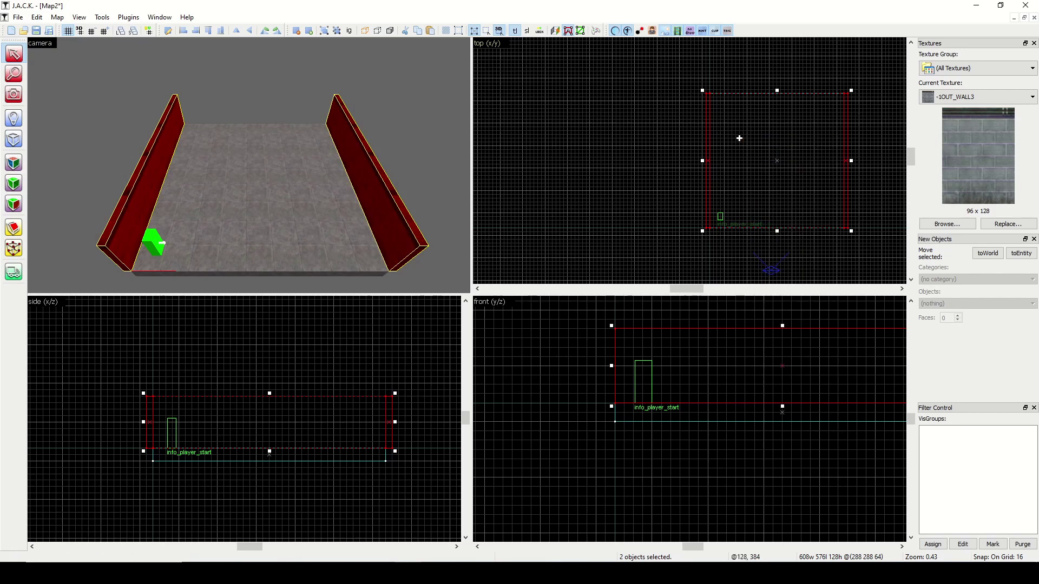
right_click(655, 129)
click(681, 133)
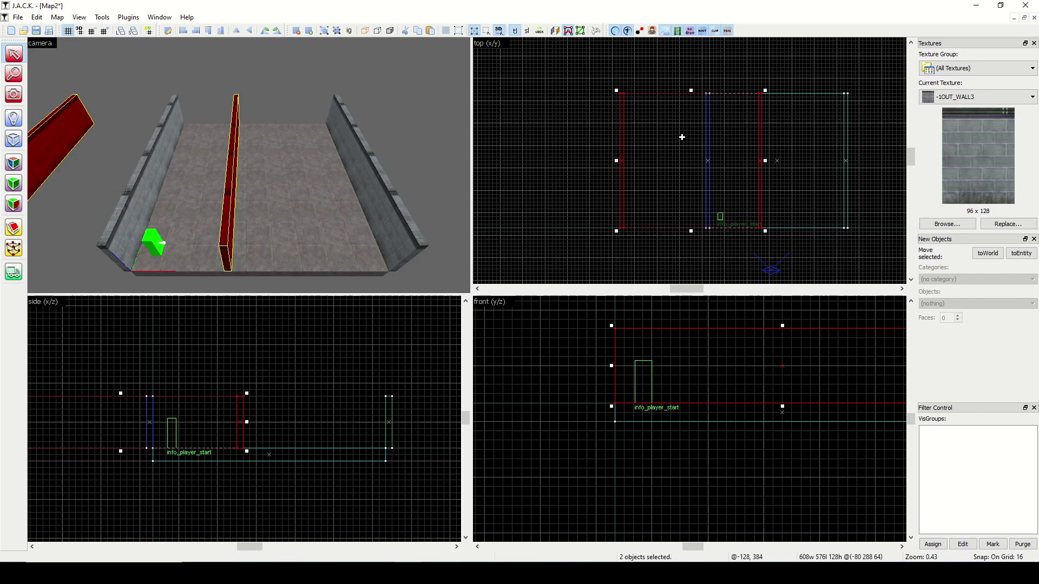
mouse_move(681, 138)
mouse_down()
mouse_move(690, 136)
mouse_move(617, 137)
mouse_up()
Step: Rotate the copied pair of walls 90 degrees and move them onto the two open edges of the floor
click(14, 95)
drag(162, 141, 249, 165)
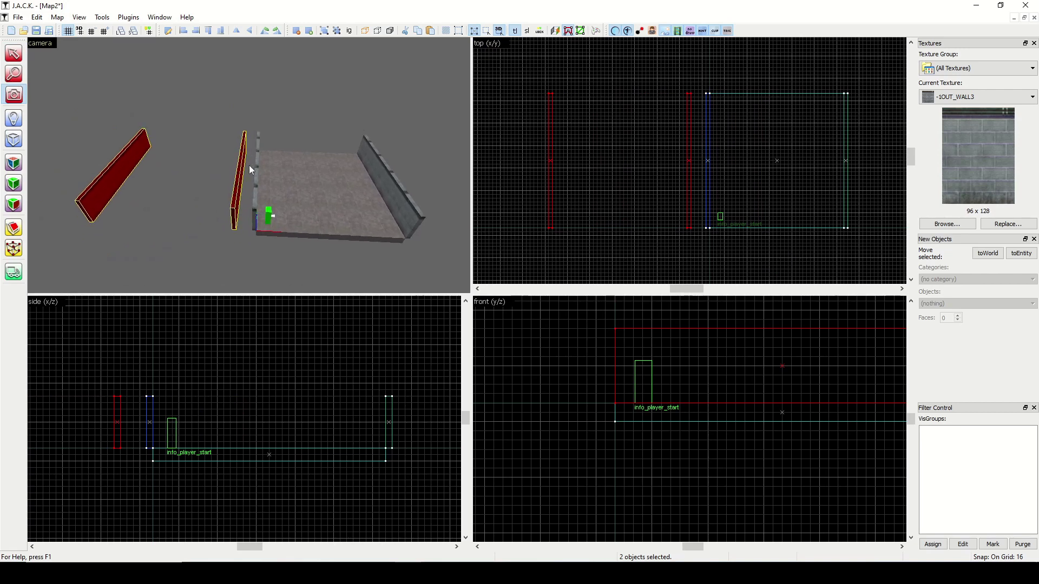
click(13, 53)
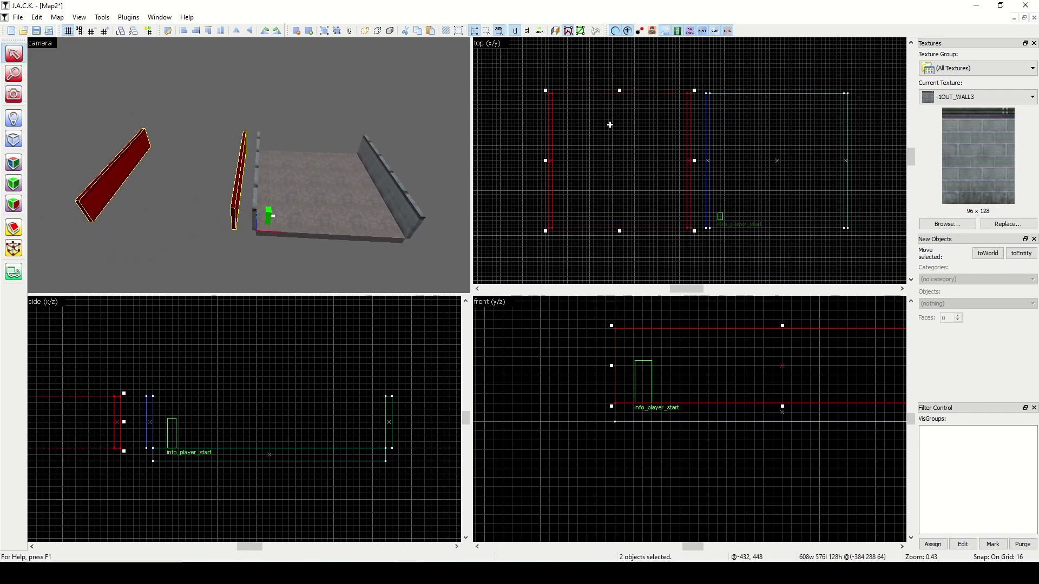
key(n)
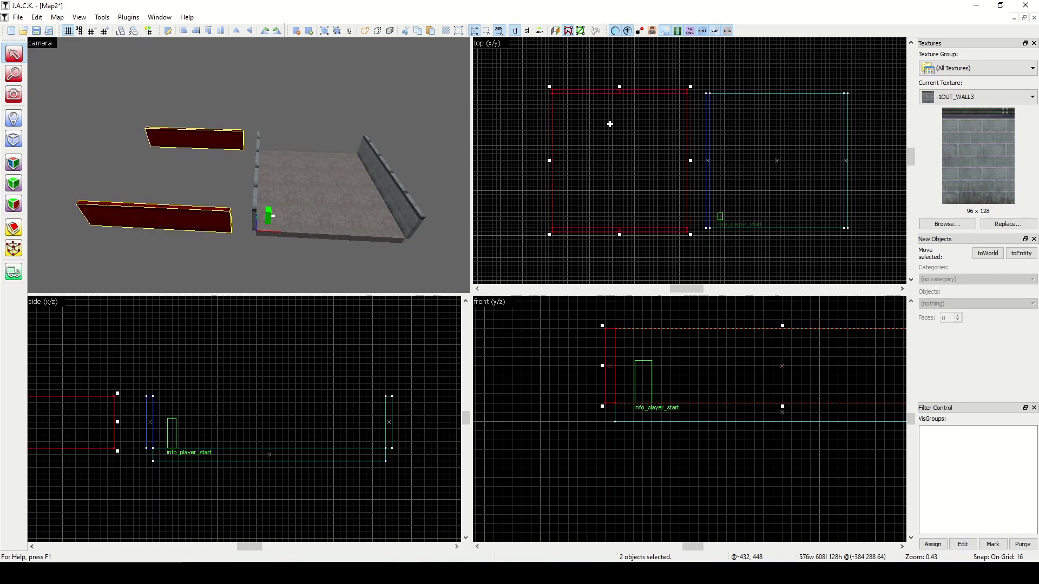
drag(612, 128, 768, 127)
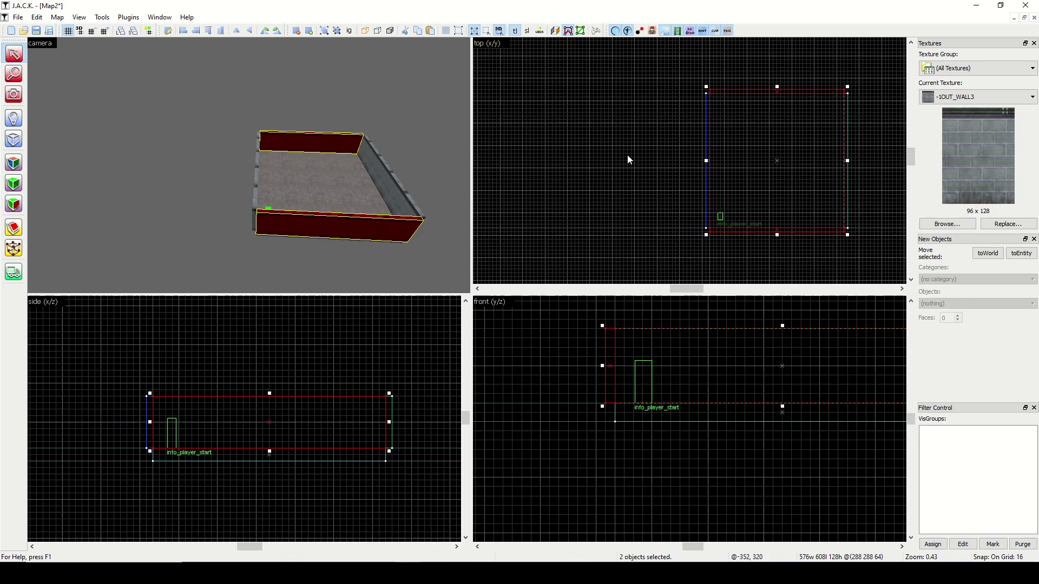
click(200, 162)
Step: Inspect the room from inside, checking the four walls, the corners and the player start in the 3D view
click(14, 95)
drag(248, 164, 249, 165)
key(Down)
key(Down)
key(Down)
key(Down)
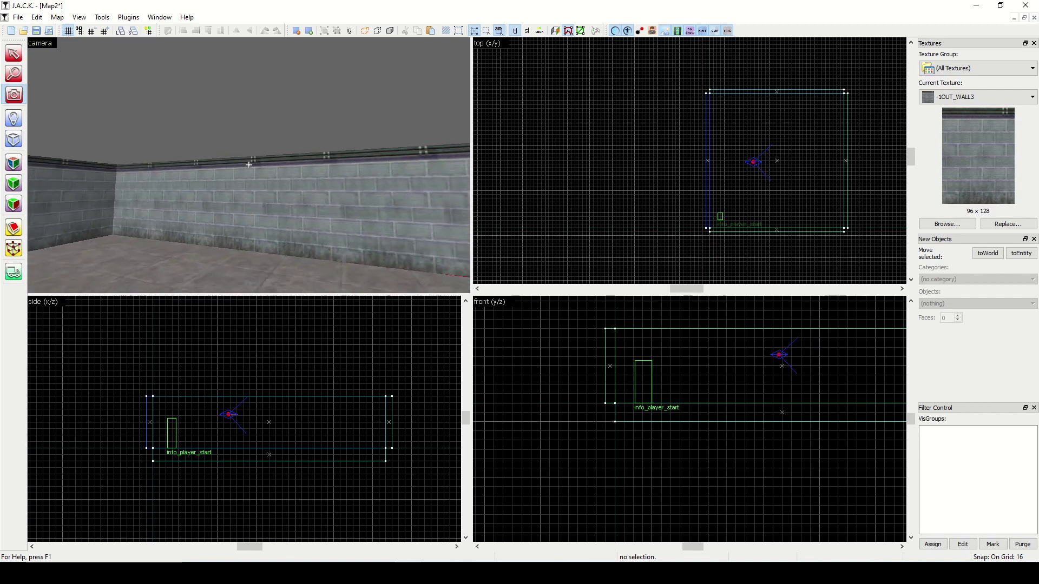
key(s)
key(w)
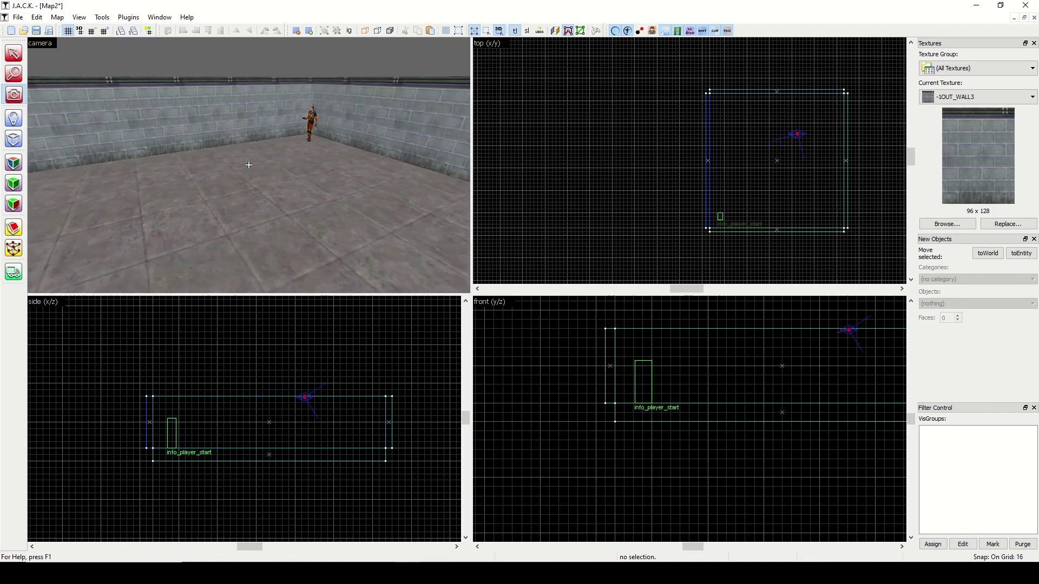
scroll(248, 165, down, 6)
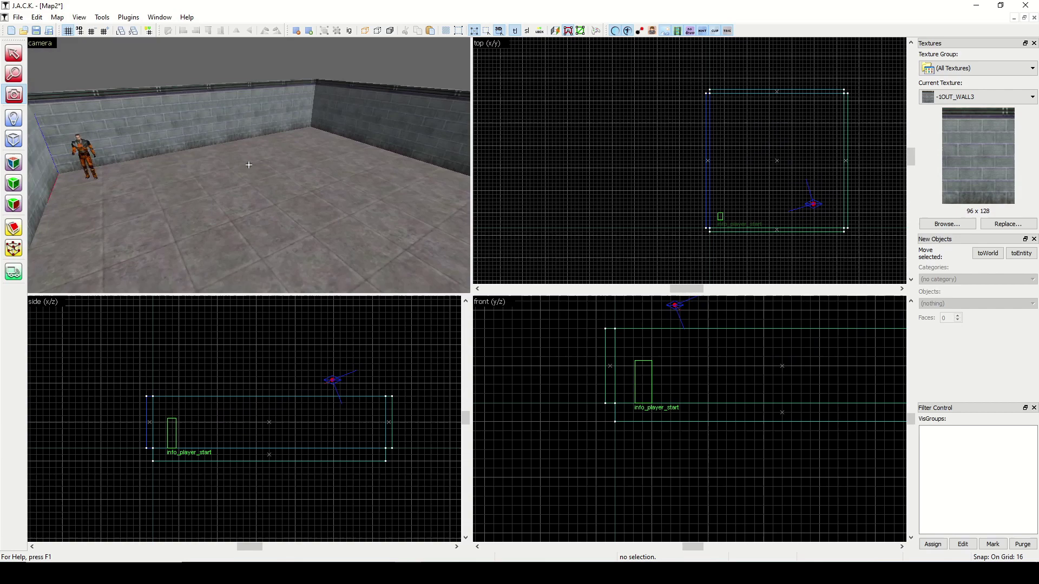
key(s)
key(w)
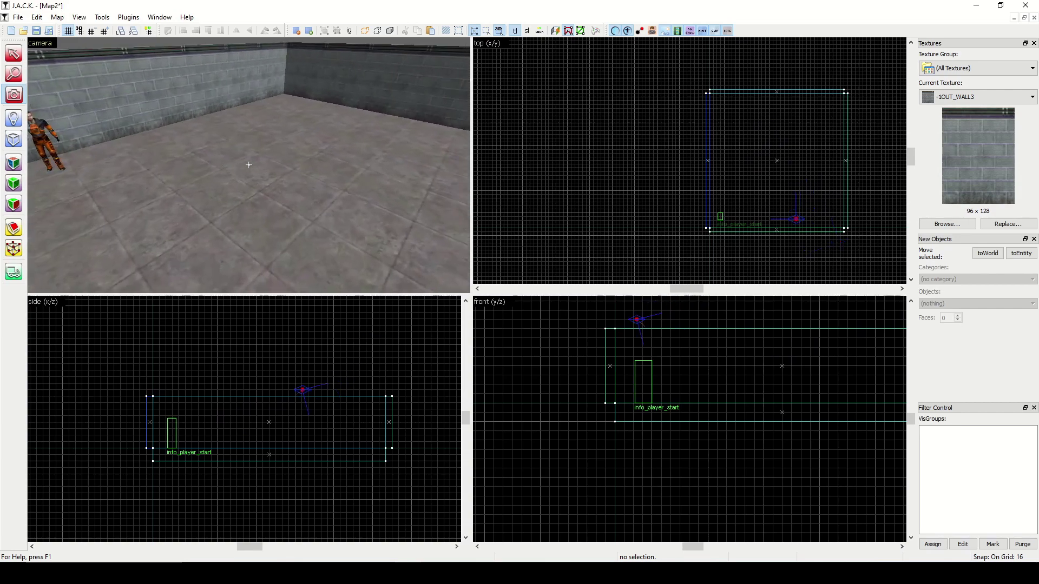
Step: Inspect the enclosed room and its wall corners from inside and from outside above the walls in the 3D view
key(s)
key(w)
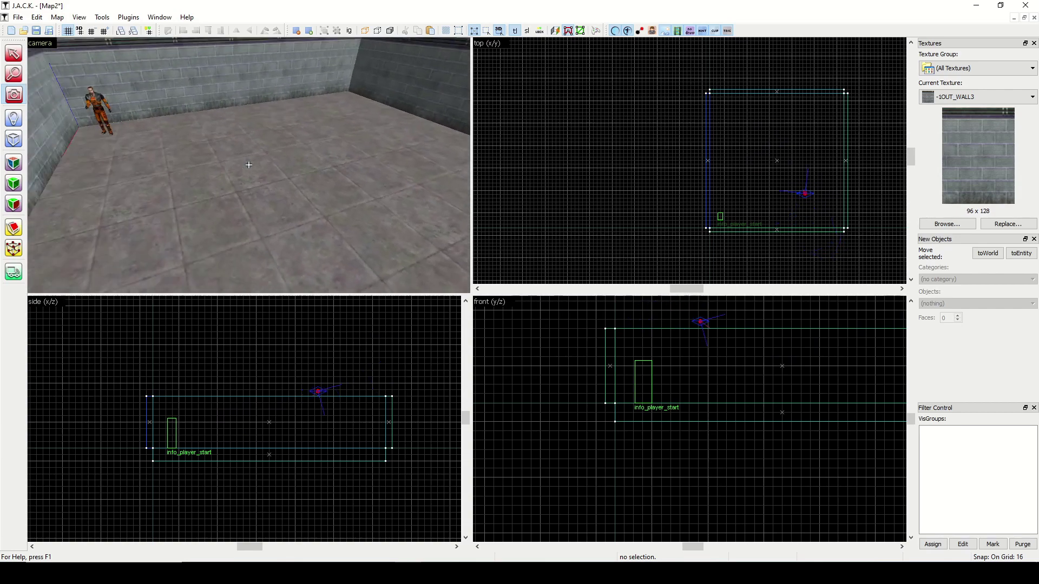
key(s)
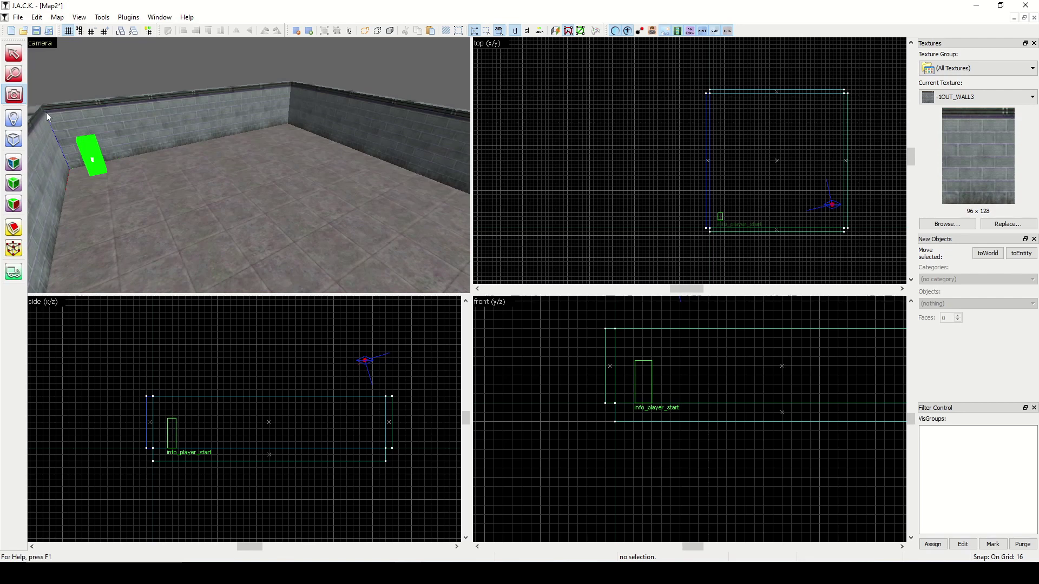
key(z)
key(w)
mouse_move(248, 164)
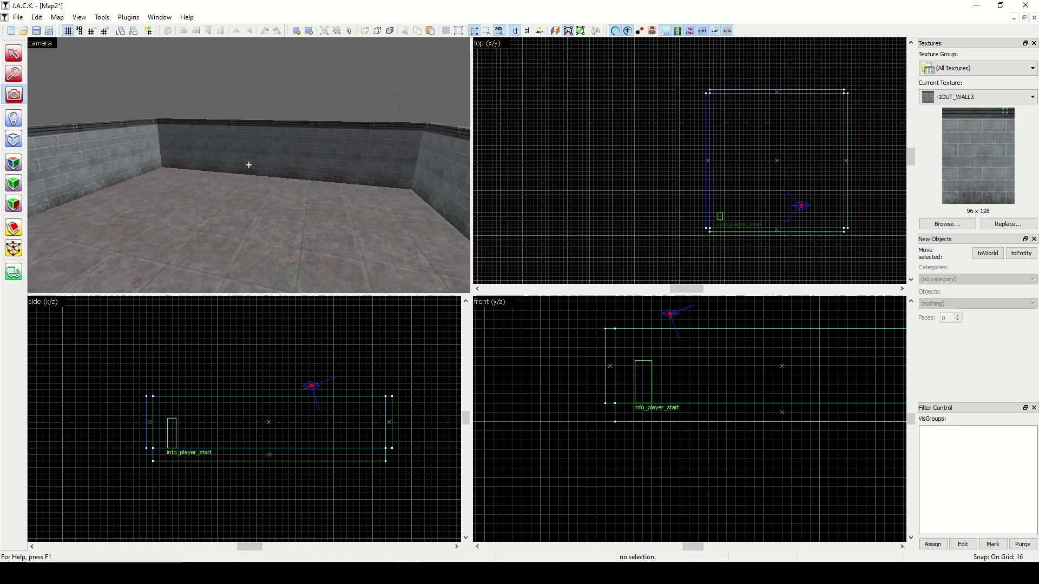
key(a)
key(s)
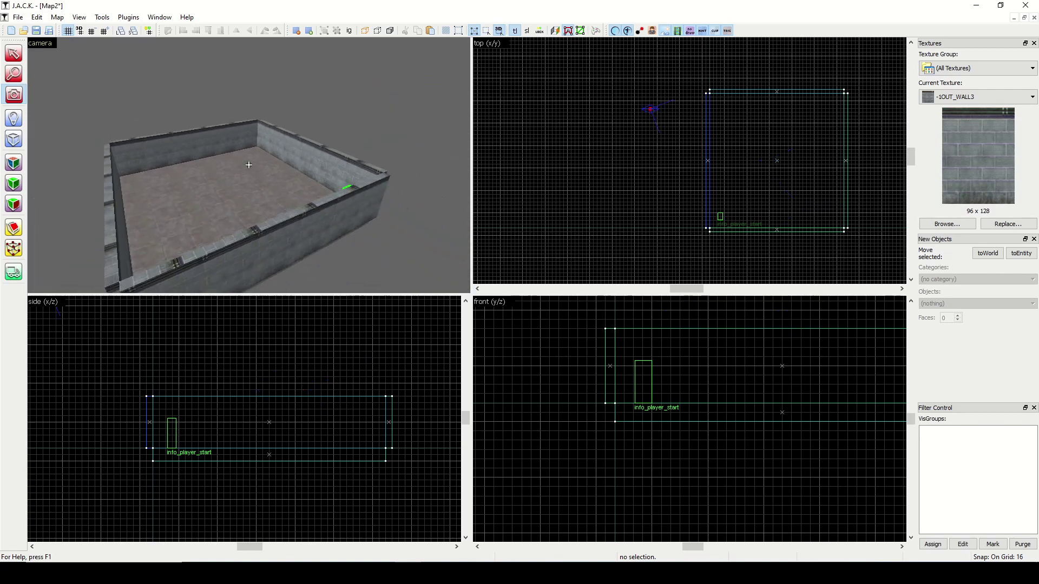
Step: Thicken the wall nearest the player start's x side outward to 128 units and the opposite wall outward to 160 units
key(shift+s)
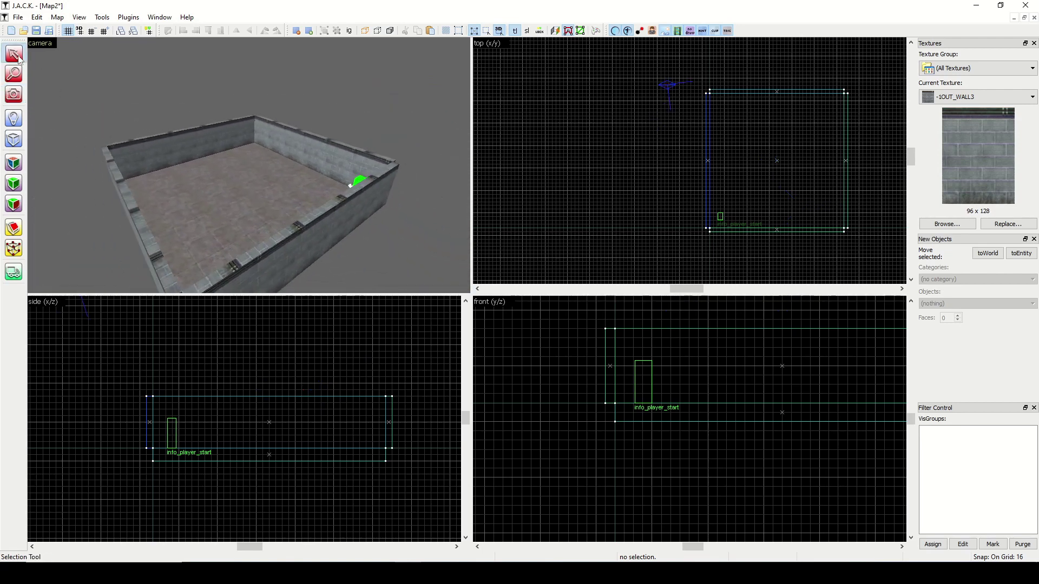
click(325, 220)
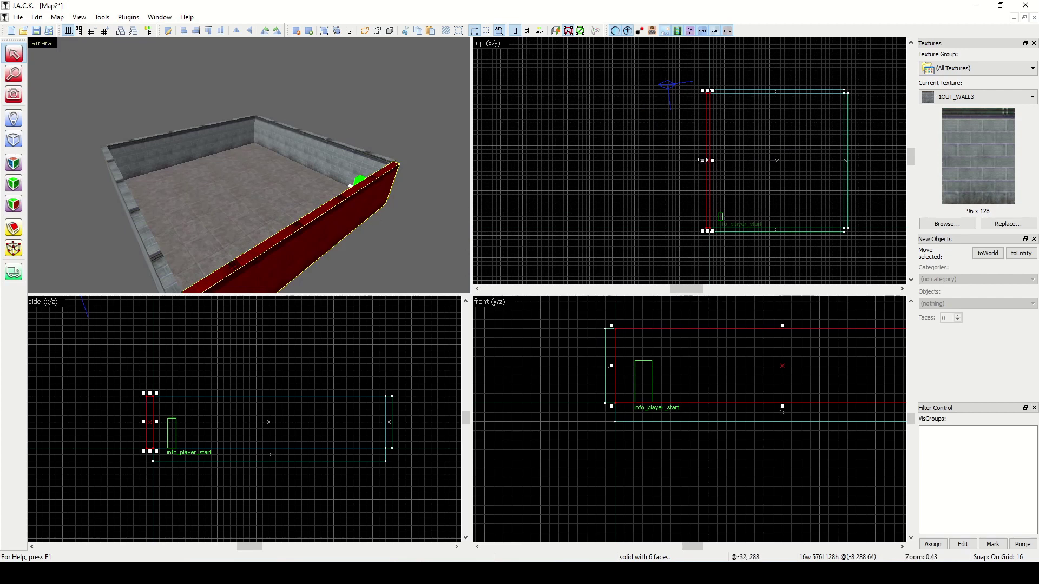
drag(702, 160, 676, 161)
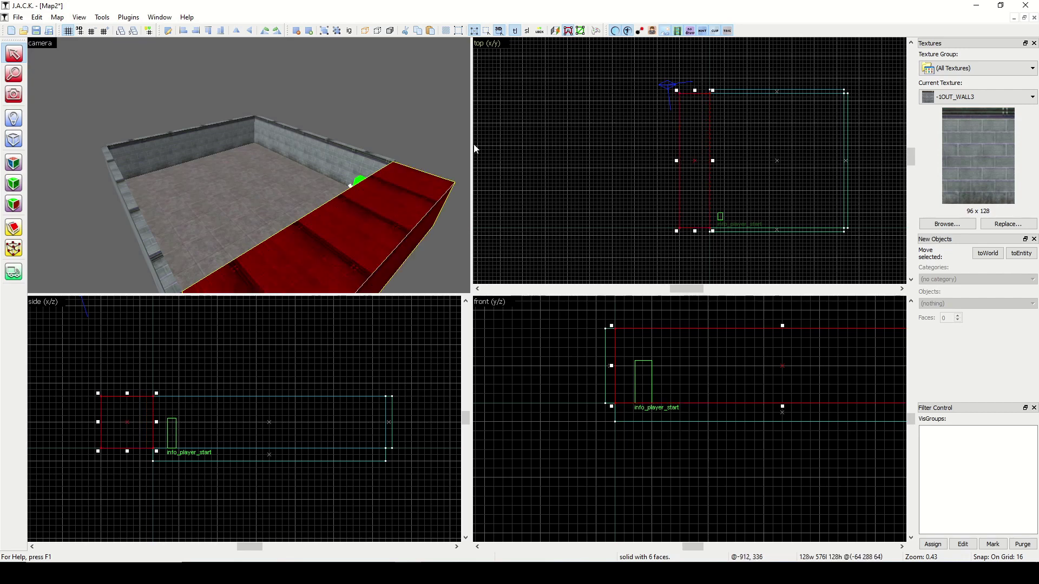
click(202, 143)
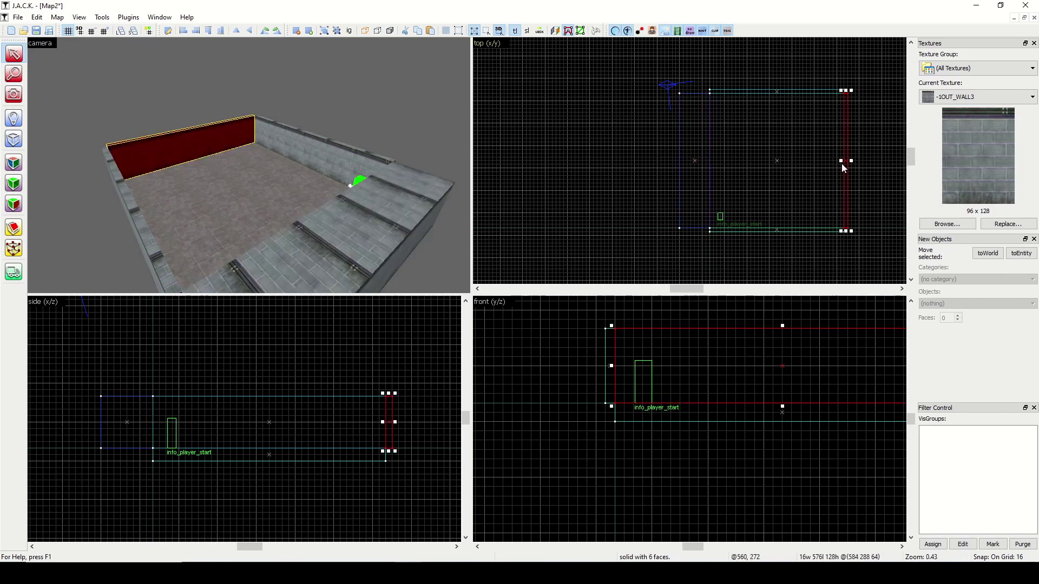
drag(852, 161, 885, 160)
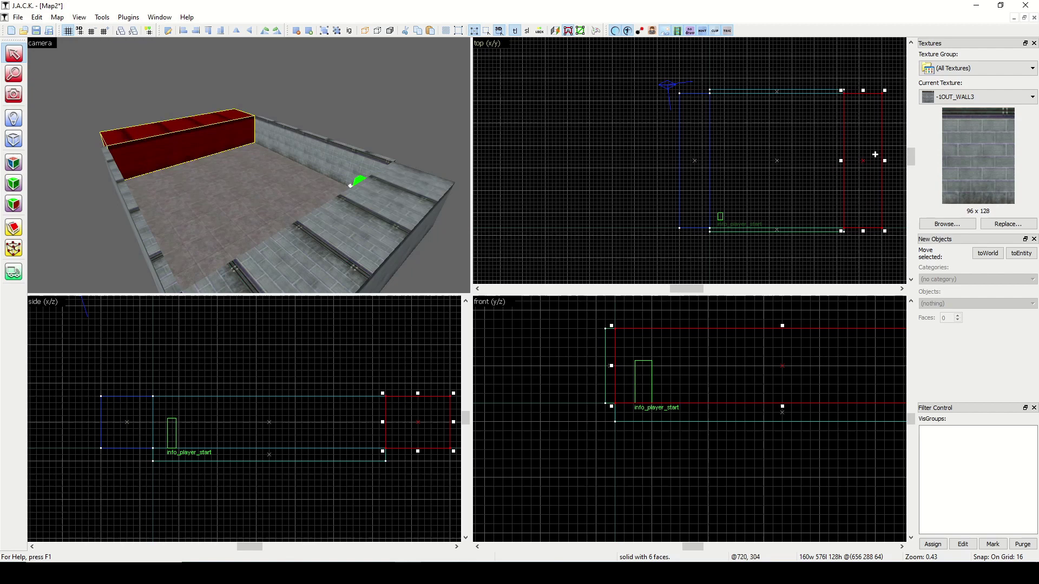
Step: Thicken the other two walls outward, the far one to 160 units and the one beside the player start to 128 units
click(782, 96)
drag(777, 89, 782, 58)
click(779, 228)
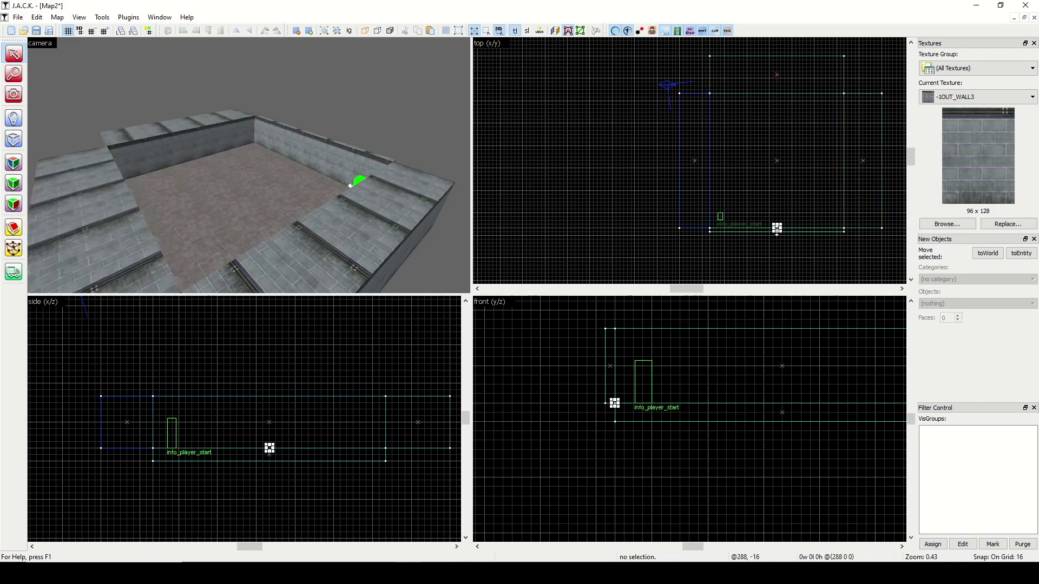
click(777, 228)
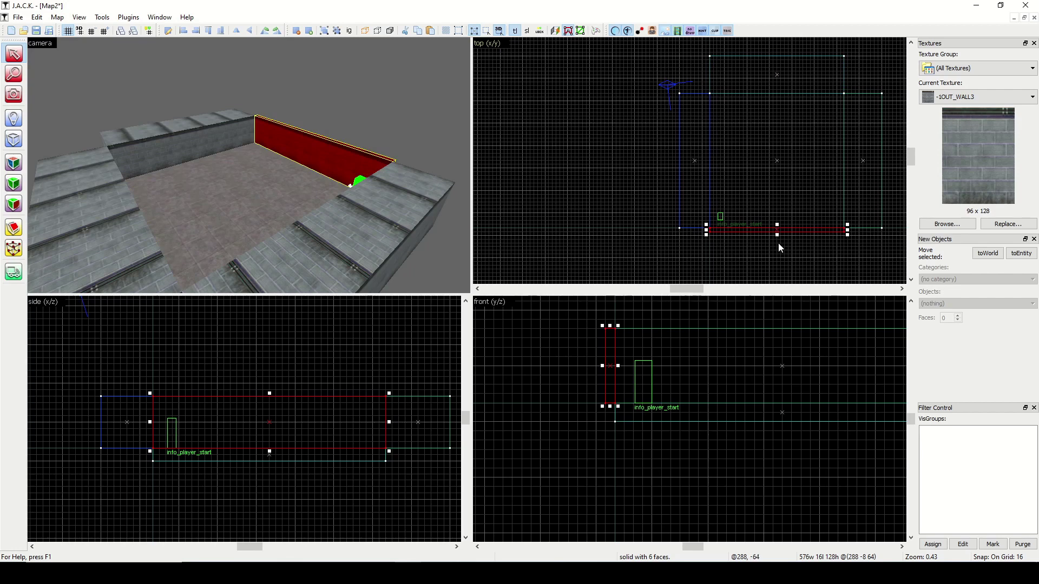
click(781, 234)
click(781, 235)
drag(779, 233, 686, 259)
click(668, 256)
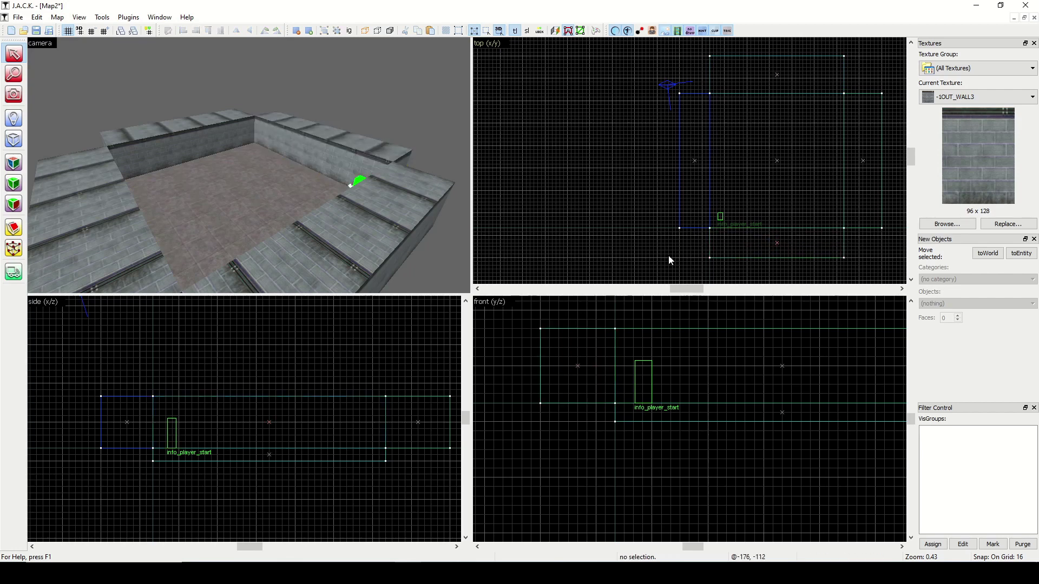
Step: Select those two walls together and extend both ends to a length of 864 units, filling the four open corners
click(15, 95)
drag(227, 157, 248, 164)
key(a)
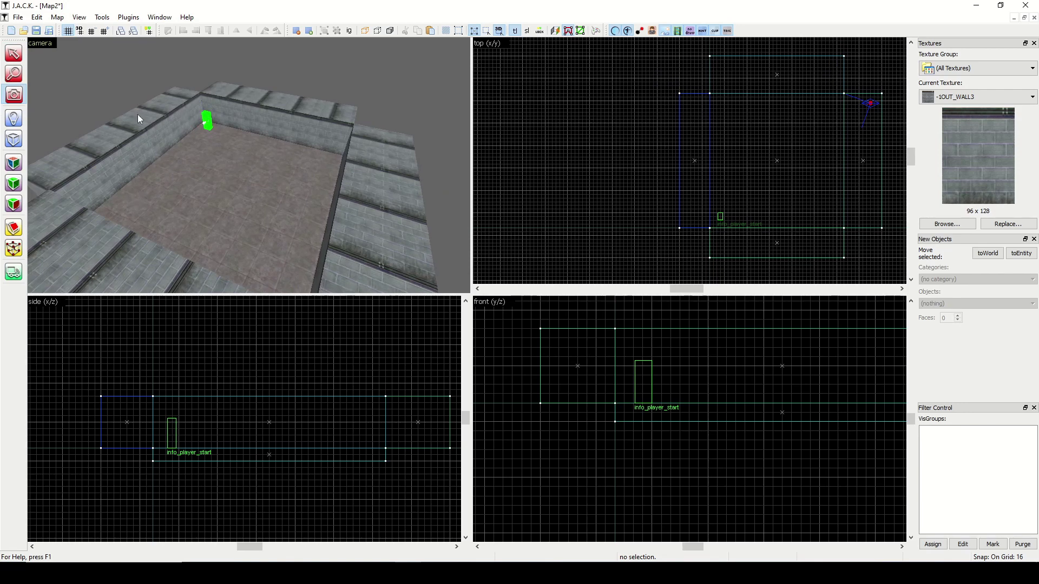
key(s)
key(a)
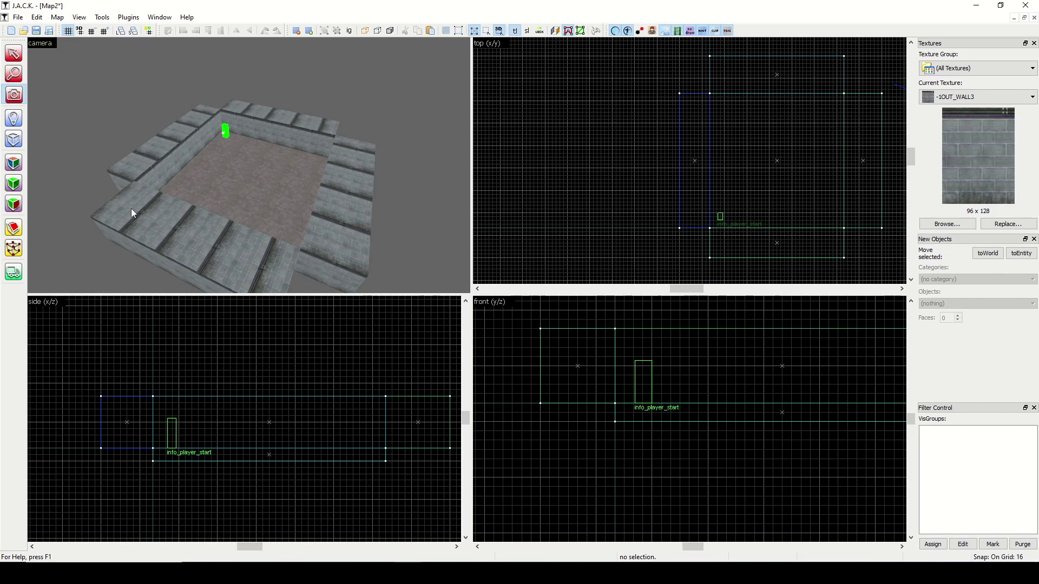
key(shift+s)
click(174, 145)
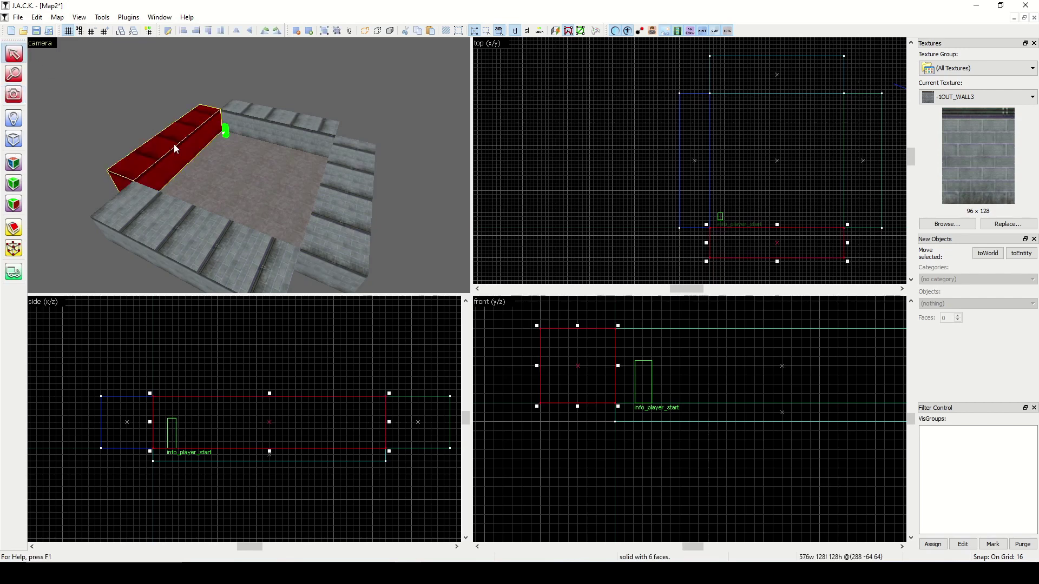
ctrl+click(342, 191)
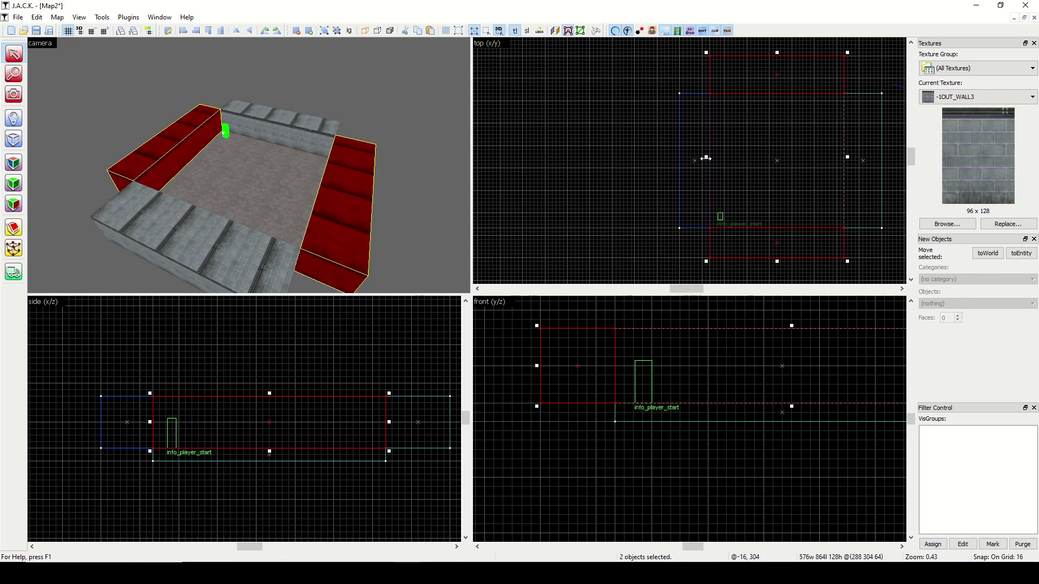
drag(706, 158, 679, 158)
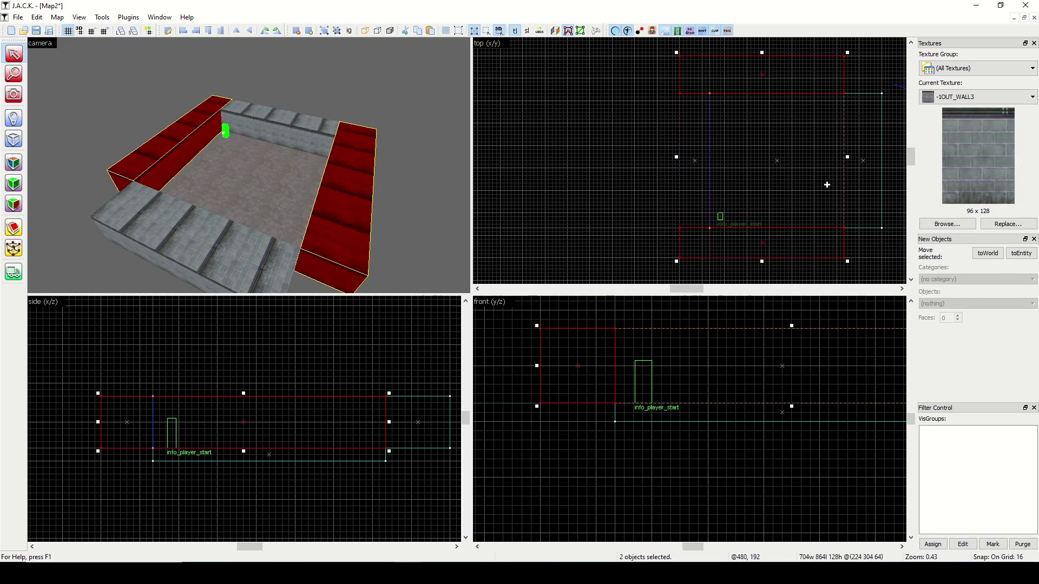
drag(849, 157, 884, 157)
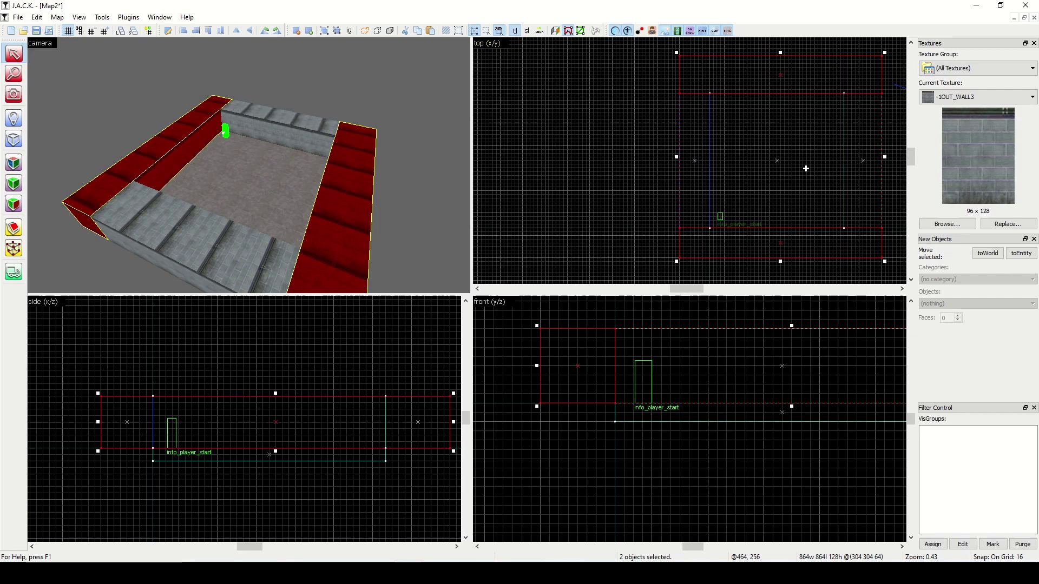
click(617, 167)
Step: Choose OUT_WALL6D from the wall textures as the current texture
click(10, 95)
drag(249, 165, 249, 165)
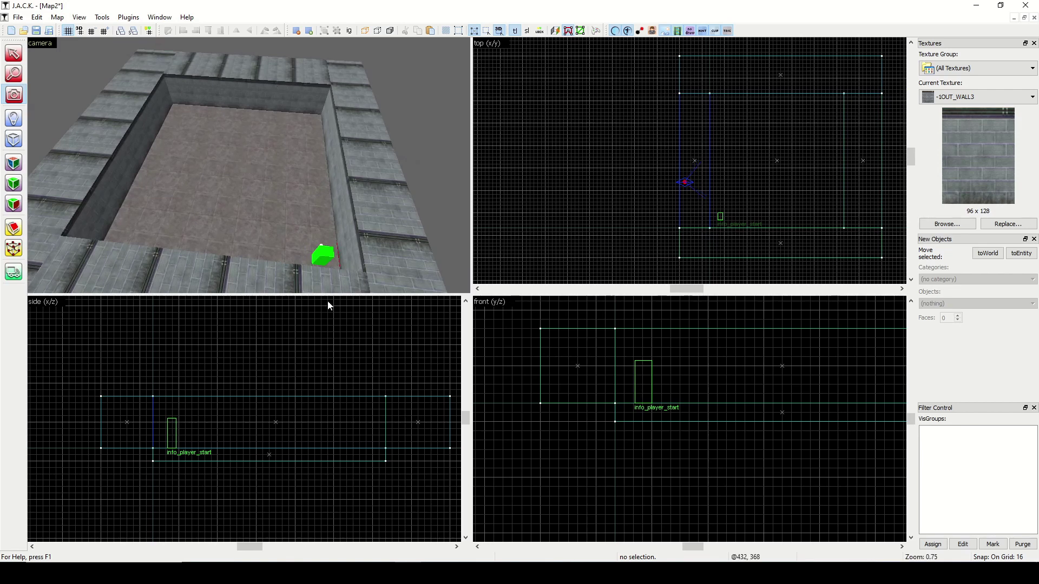
scroll(358, 96, down, 2)
key(a)
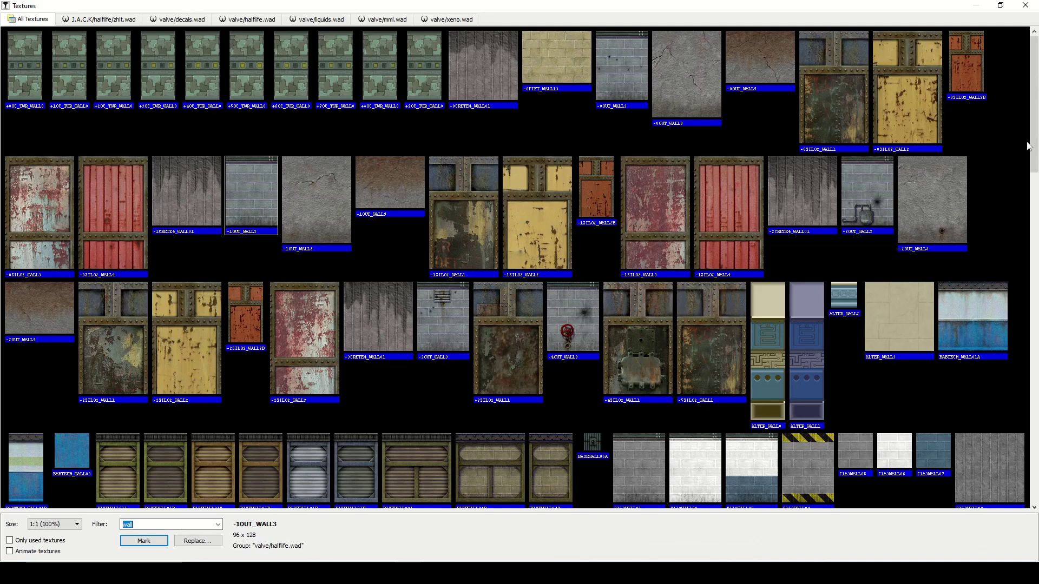
drag(1028, 146, 1035, 403)
click(593, 396)
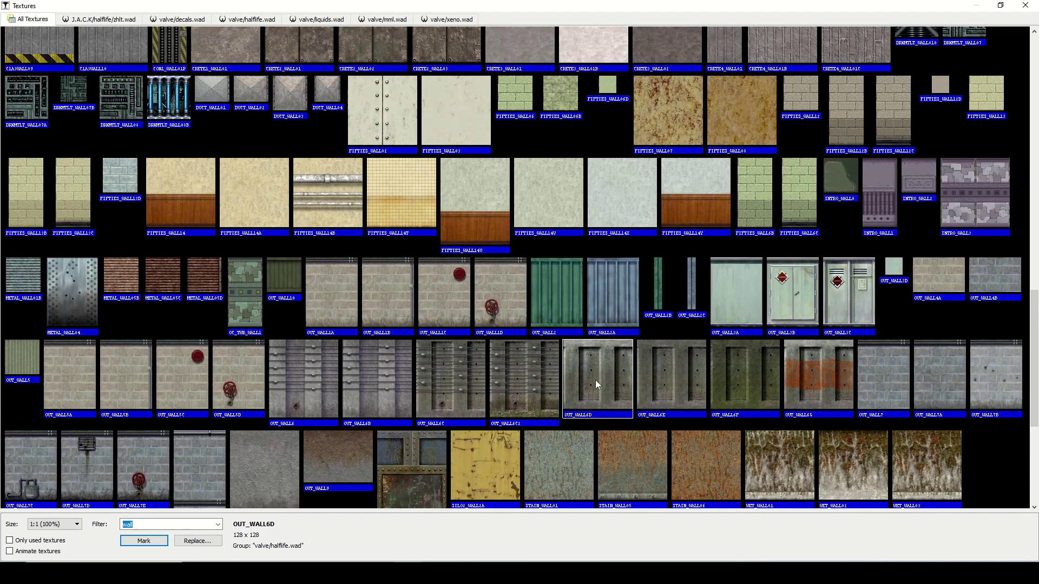
double_click(596, 379)
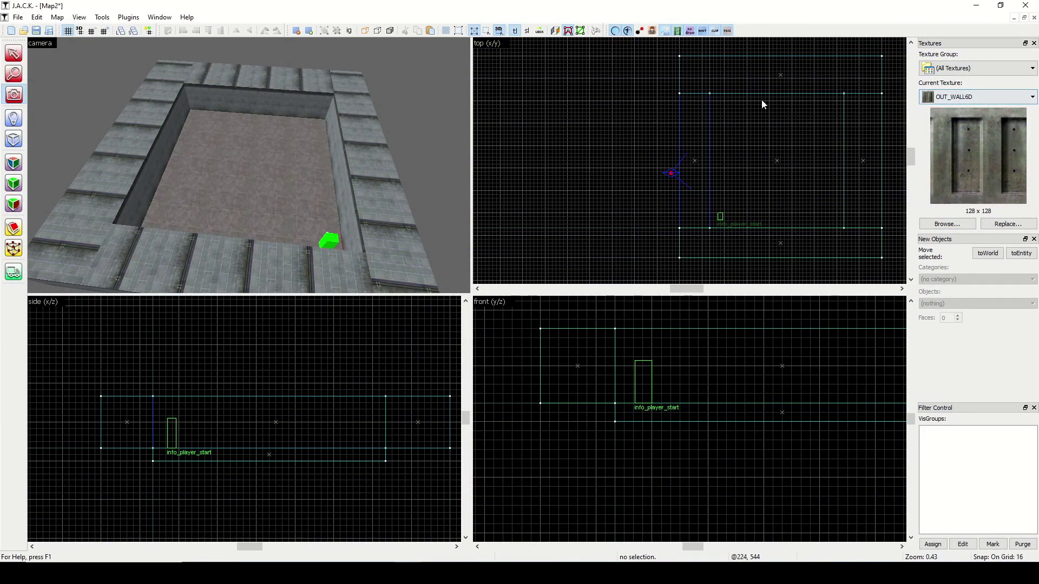
Step: Outline a new block 864 units long and 16 units thick along the outer edge of the wall beside the player start
click(14, 139)
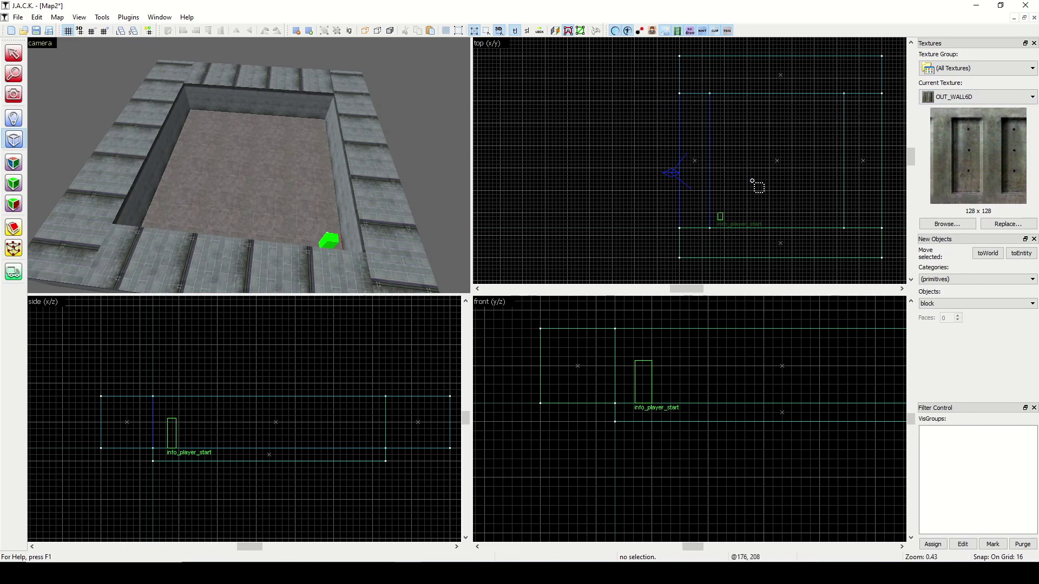
mouse_move(884, 259)
mouse_down()
mouse_move(719, 259)
mouse_move(732, 261)
mouse_up()
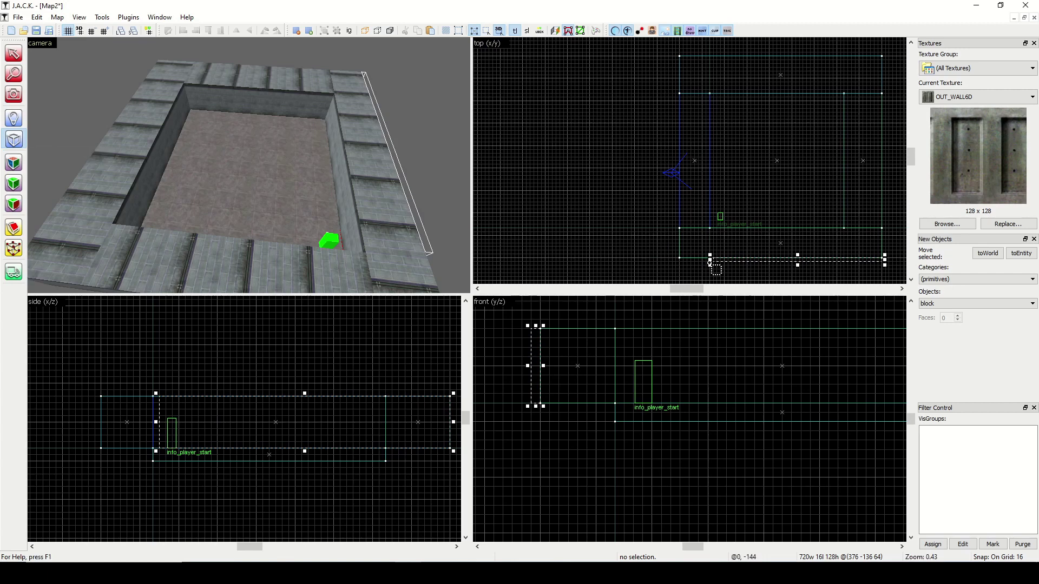
drag(710, 261, 671, 262)
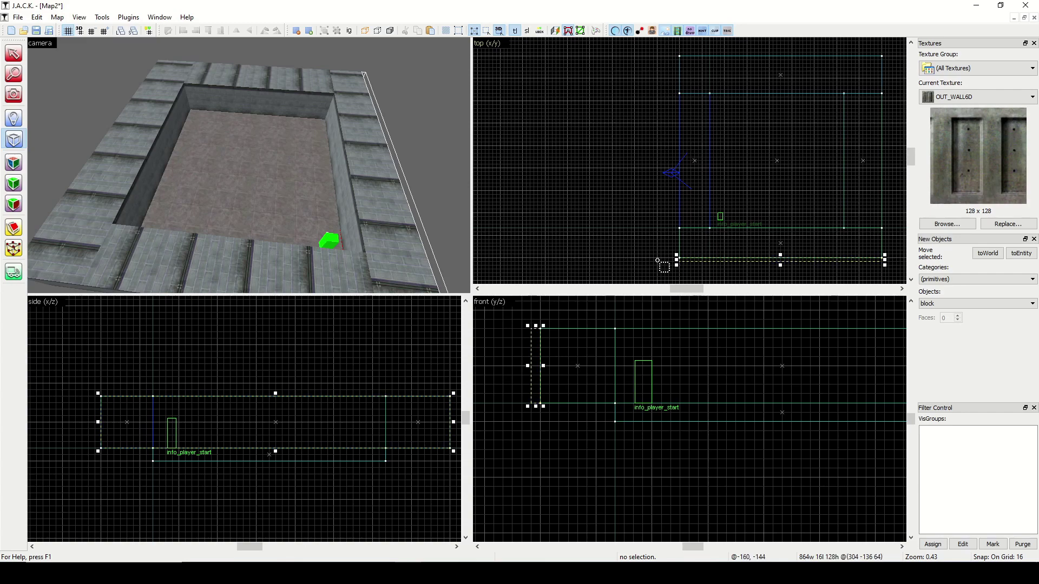
Step: Raise the block outline 128 units so it stands level with the top of the existing wall
click(14, 97)
drag(249, 165, 249, 165)
key(w)
key(s)
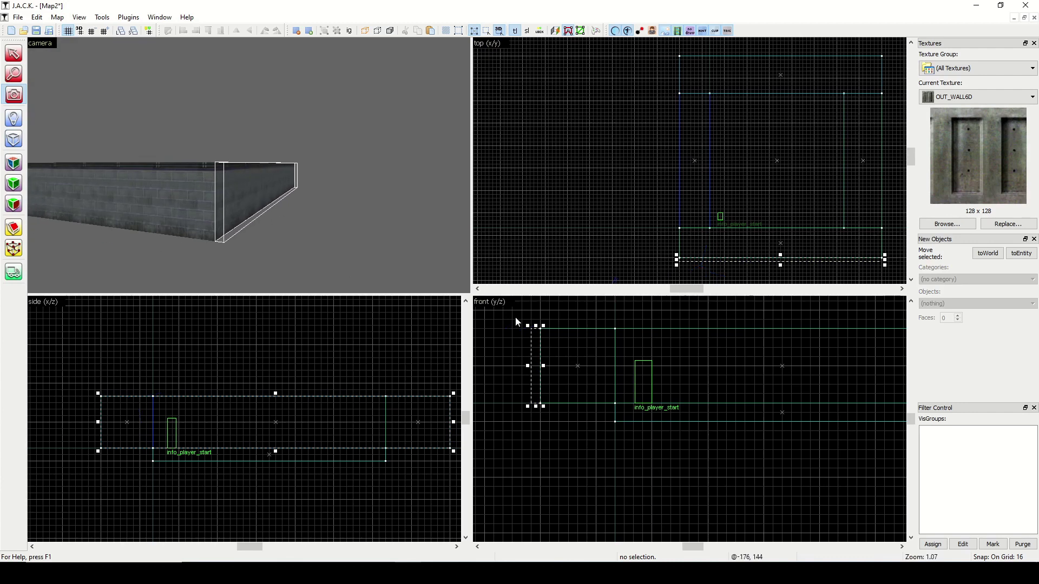
click(13, 54)
click(14, 140)
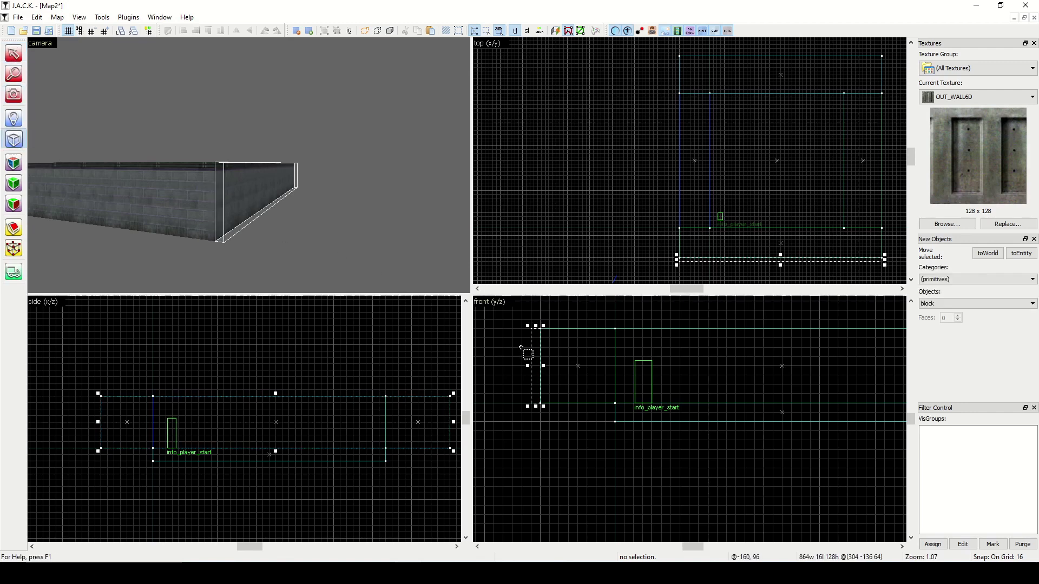
drag(532, 350, 531, 298)
click(16, 95)
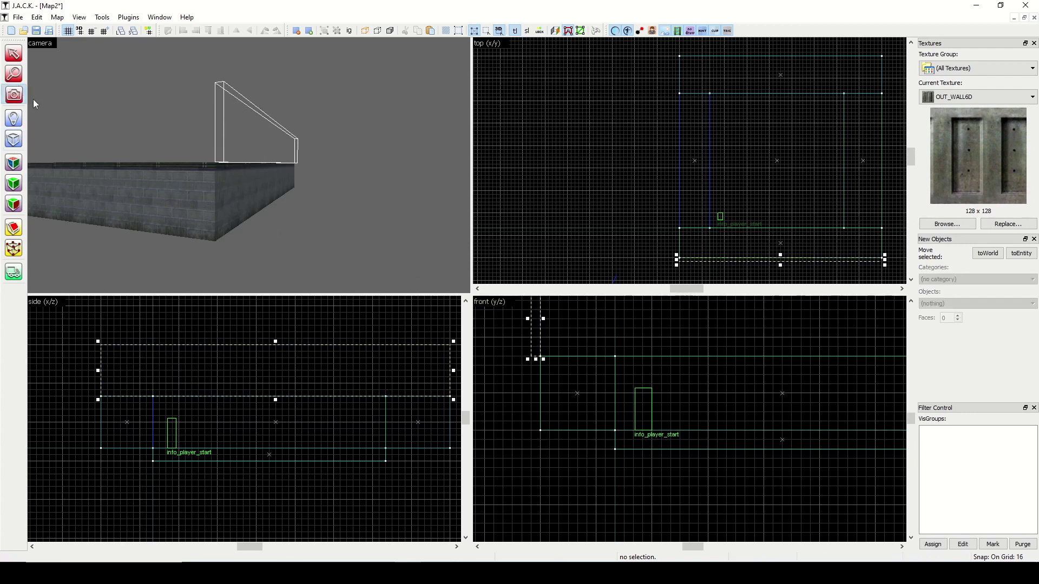
drag(179, 149, 249, 165)
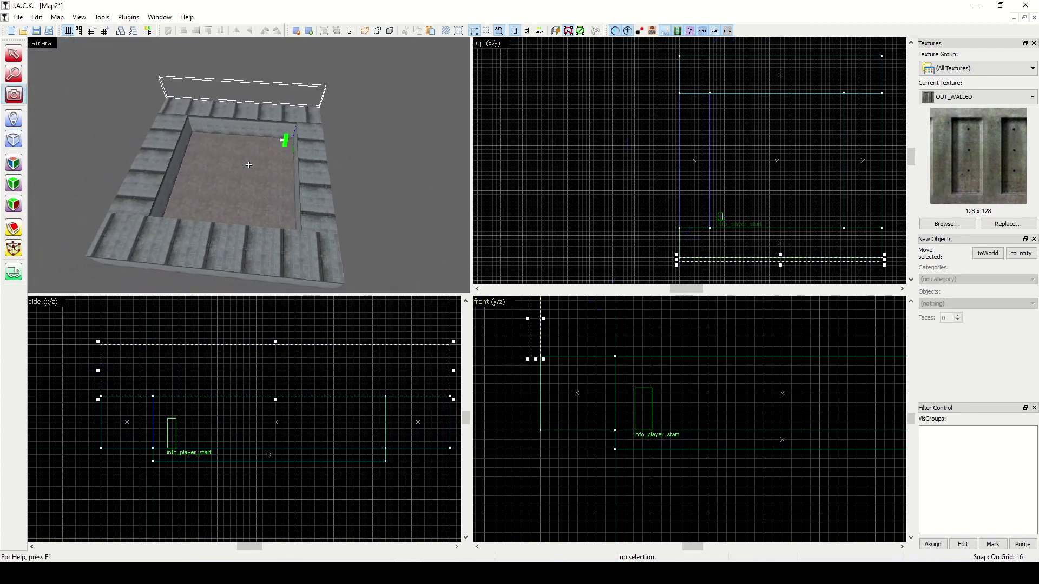
Step: Create the solid block from the raised outline
click(14, 54)
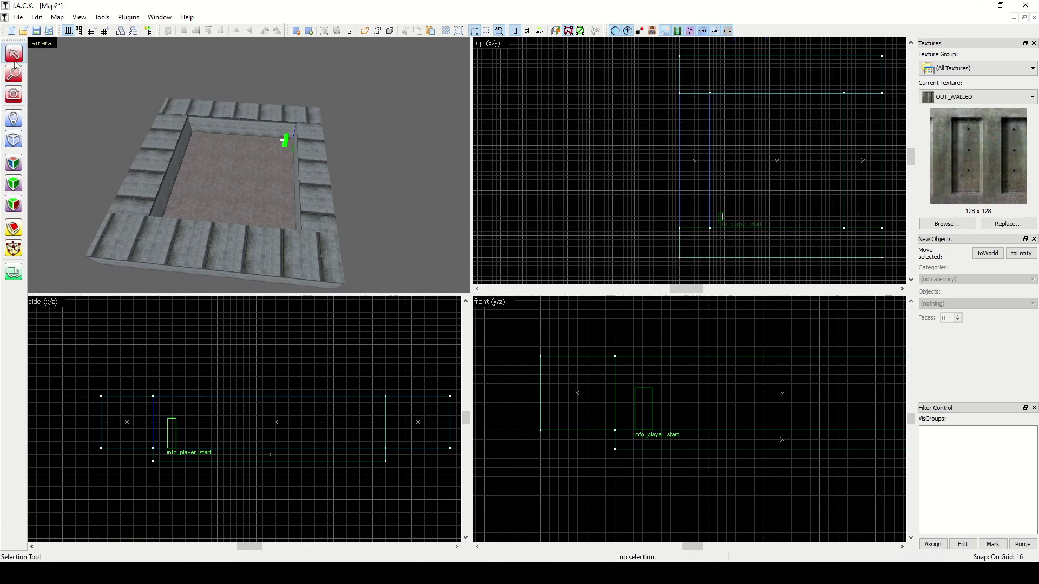
click(14, 140)
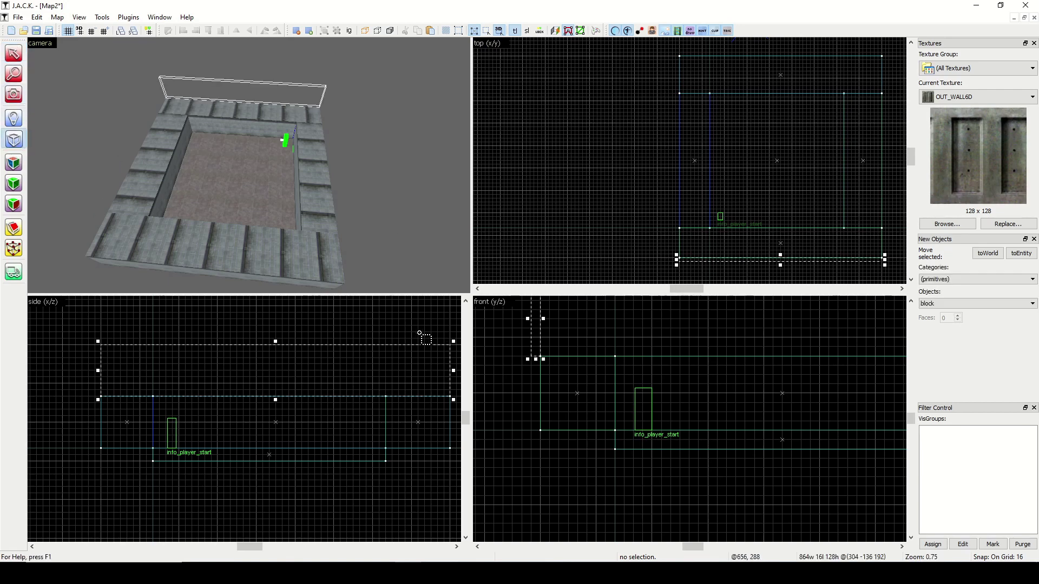
right_click(303, 368)
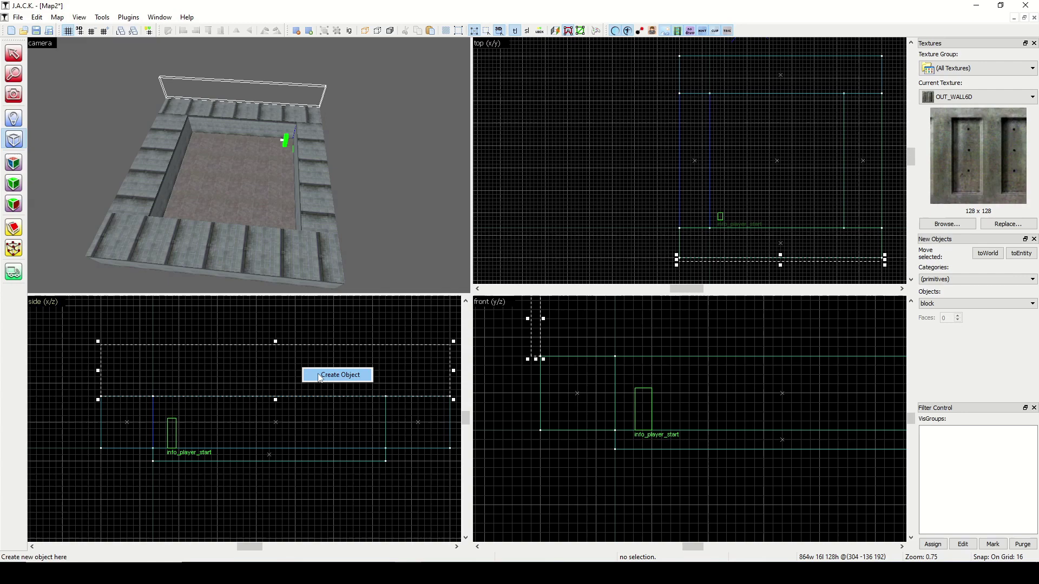
click(319, 375)
Step: Select the new upper wall and increase its height to 160 units by raising its top edge
click(14, 94)
drag(281, 207, 249, 164)
key(w)
key(a)
key(s)
click(13, 53)
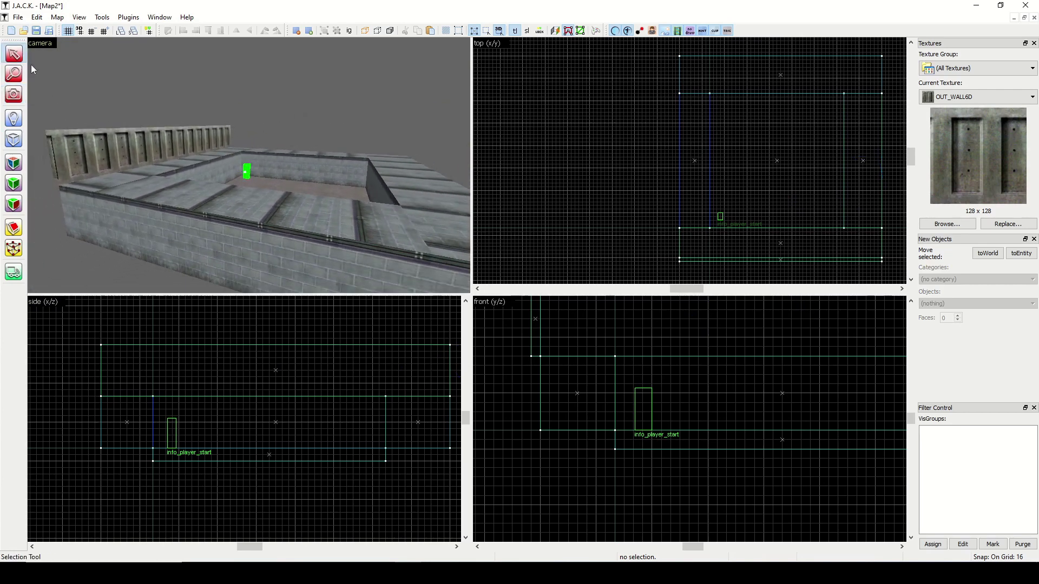
click(126, 153)
drag(276, 343, 281, 322)
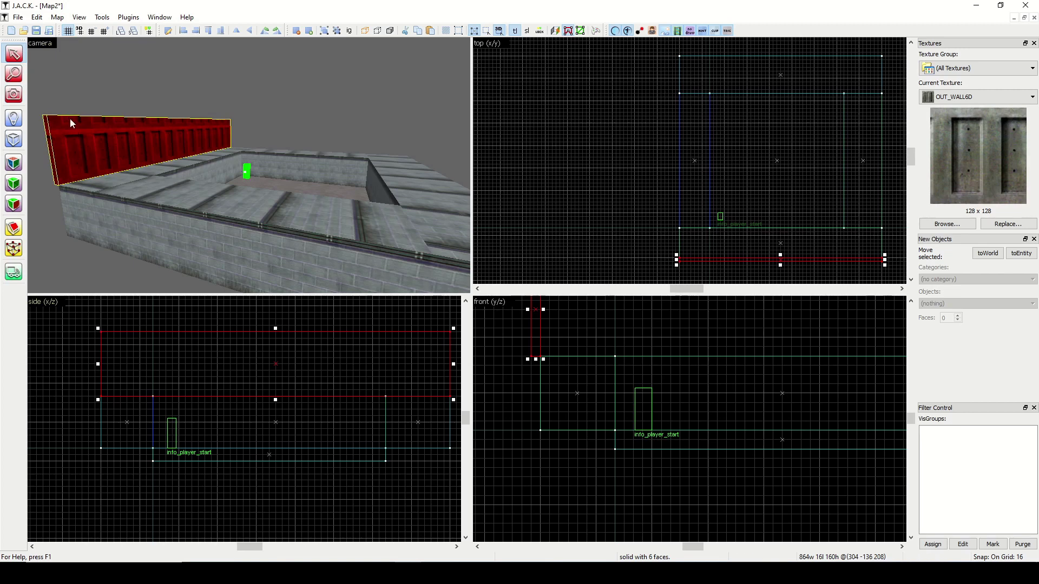
key(w)
key(a)
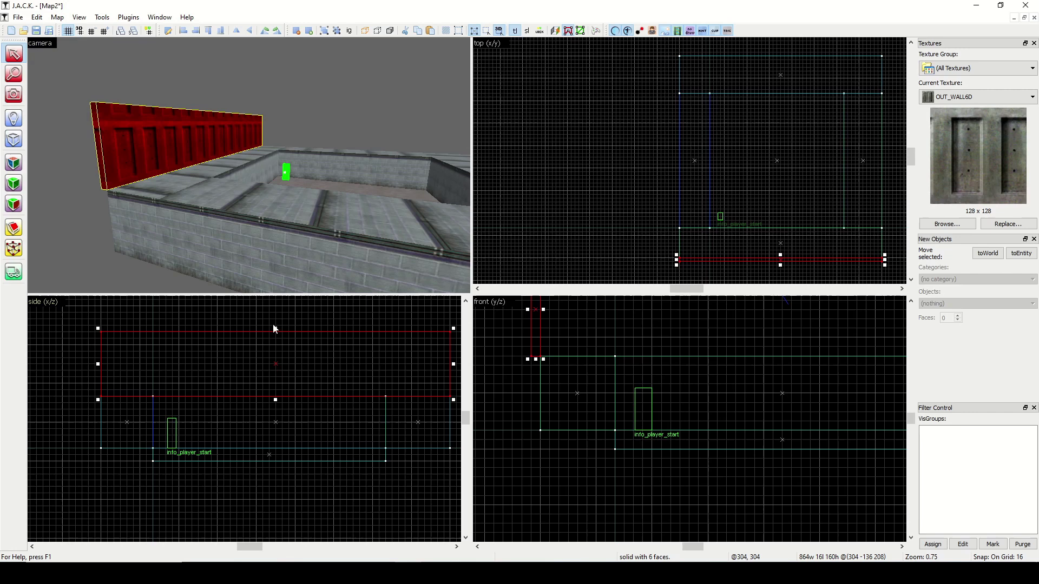
Step: Set the height of the selected upper wall to 128 units by lowering its top edge
drag(275, 328, 276, 342)
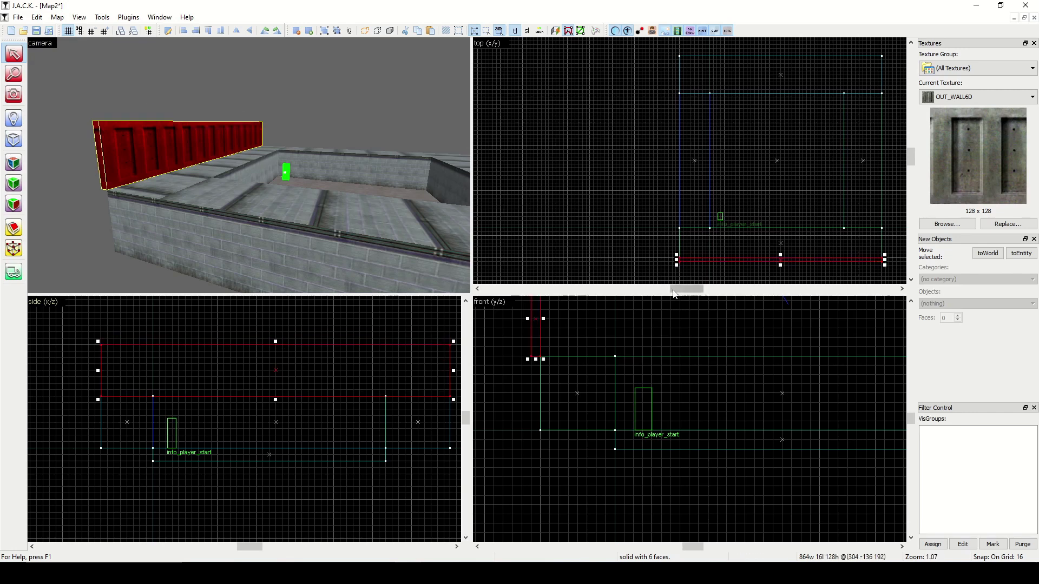
drag(710, 260, 719, 114)
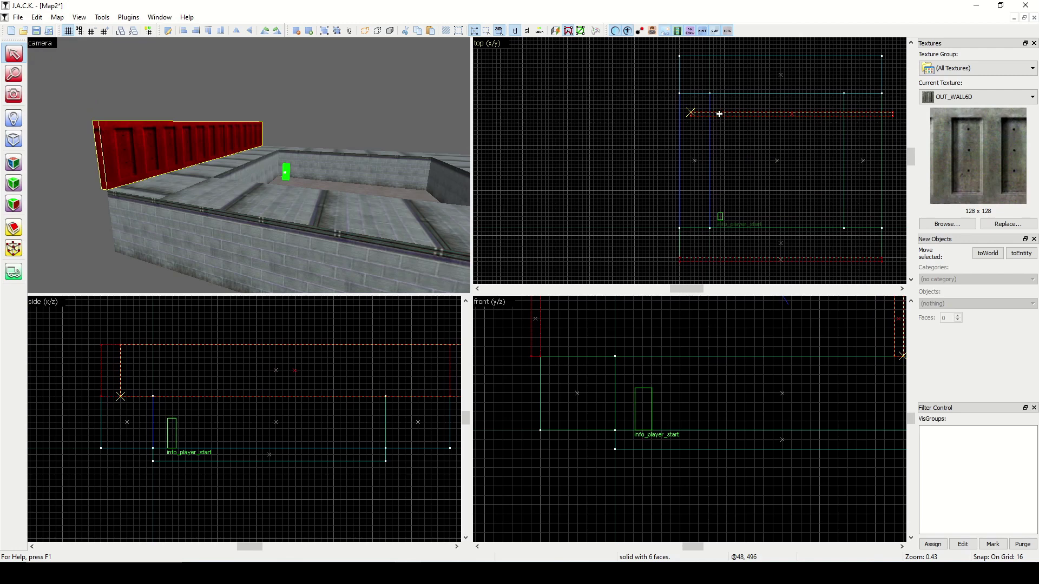
drag(719, 114, 710, 53)
click(14, 95)
drag(99, 139, 155, 130)
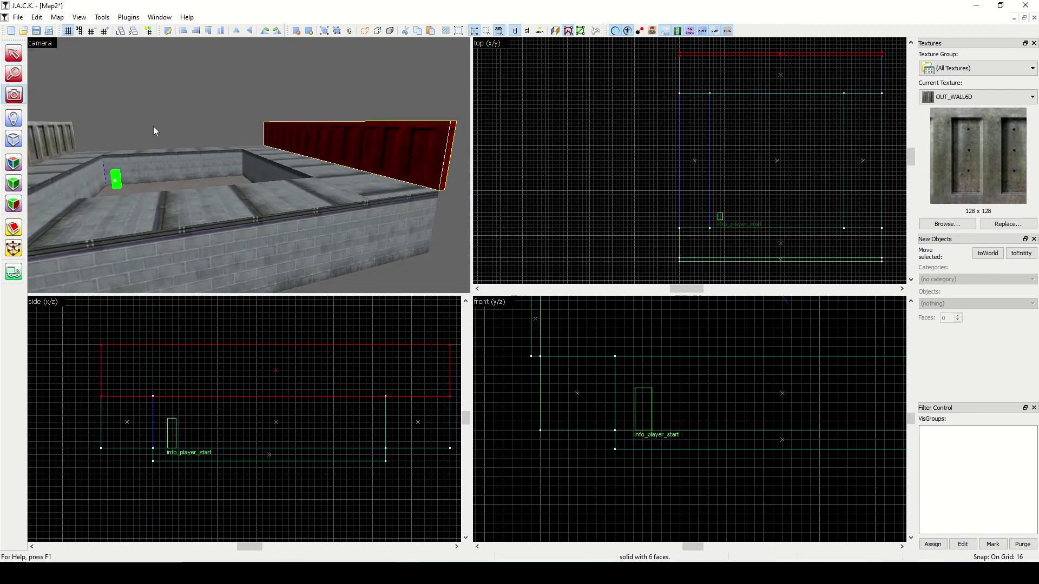
key(shift+s)
key(Escape)
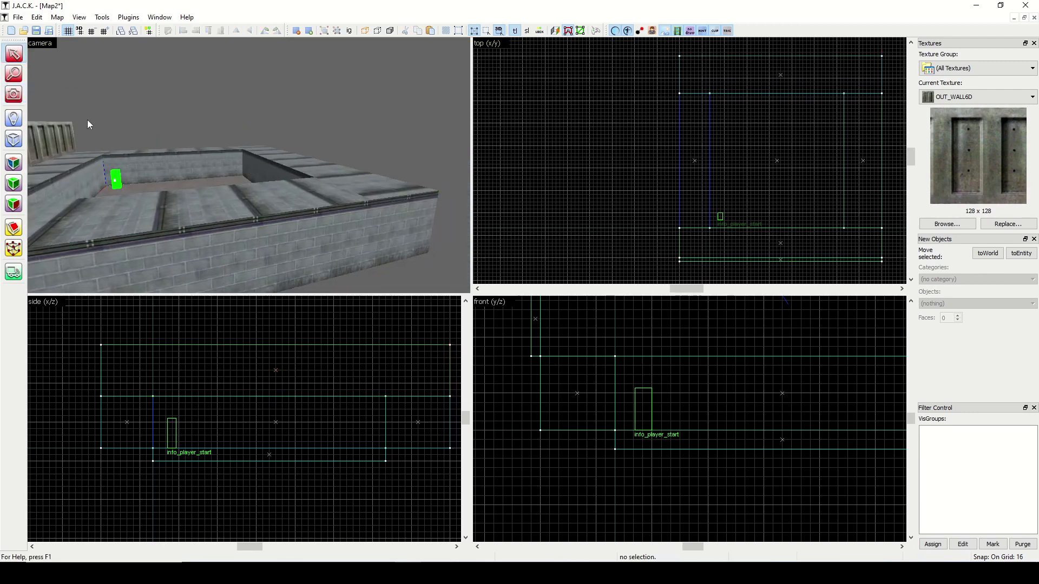
Step: Copy the upper wall beside the player start to the opposite outer edge of the map, keeping it aligned with the original
key(shift+c)
drag(88, 123, 248, 165)
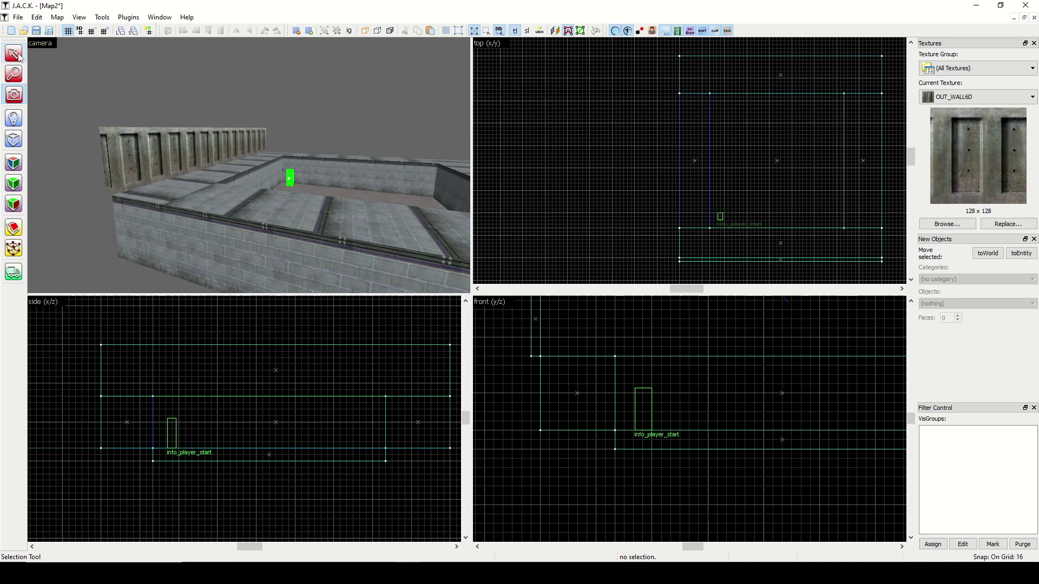
key(shift+s)
click(184, 156)
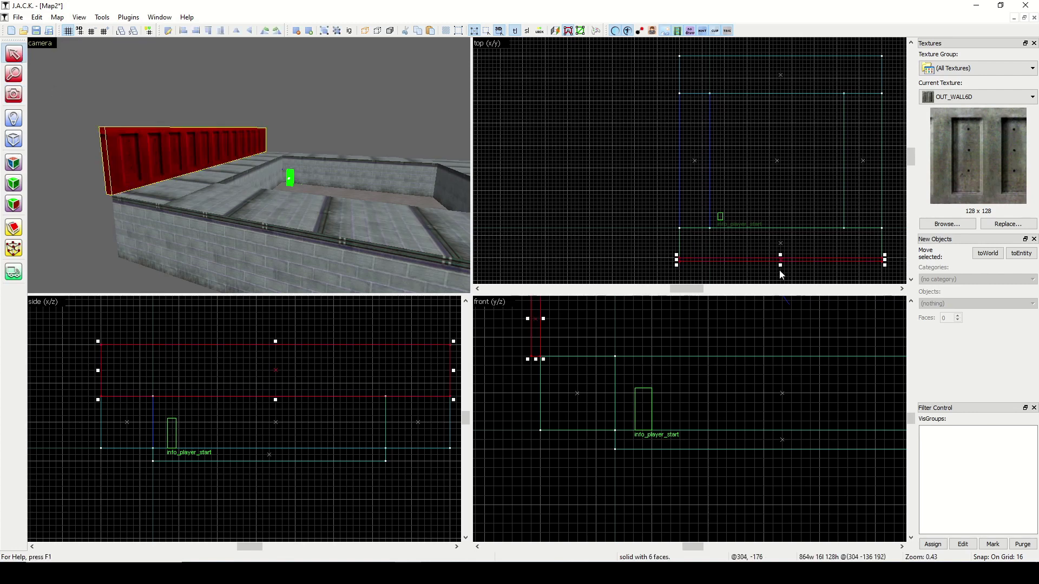
drag(790, 260, 790, 122)
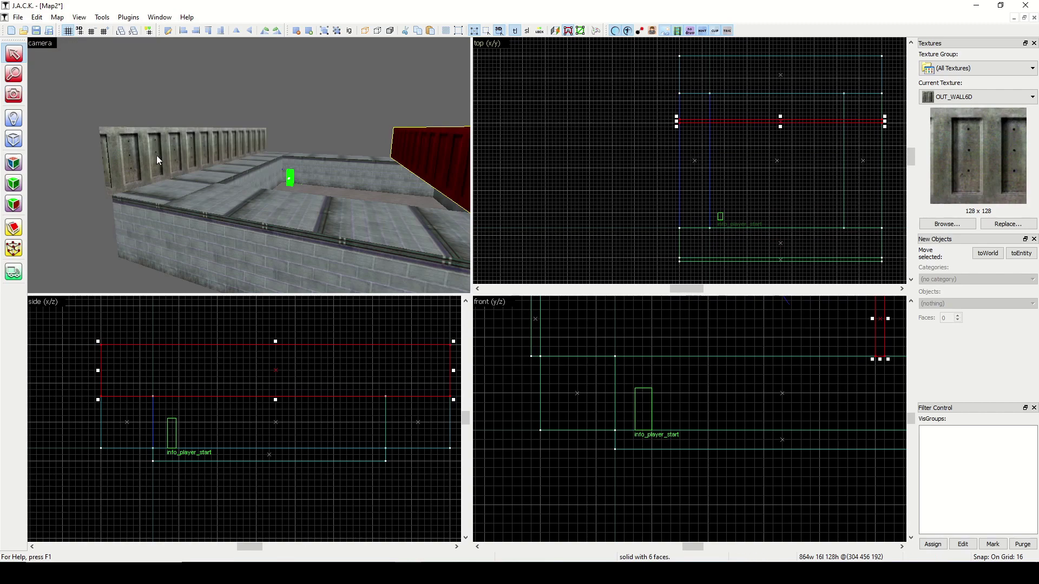
drag(789, 121, 787, 54)
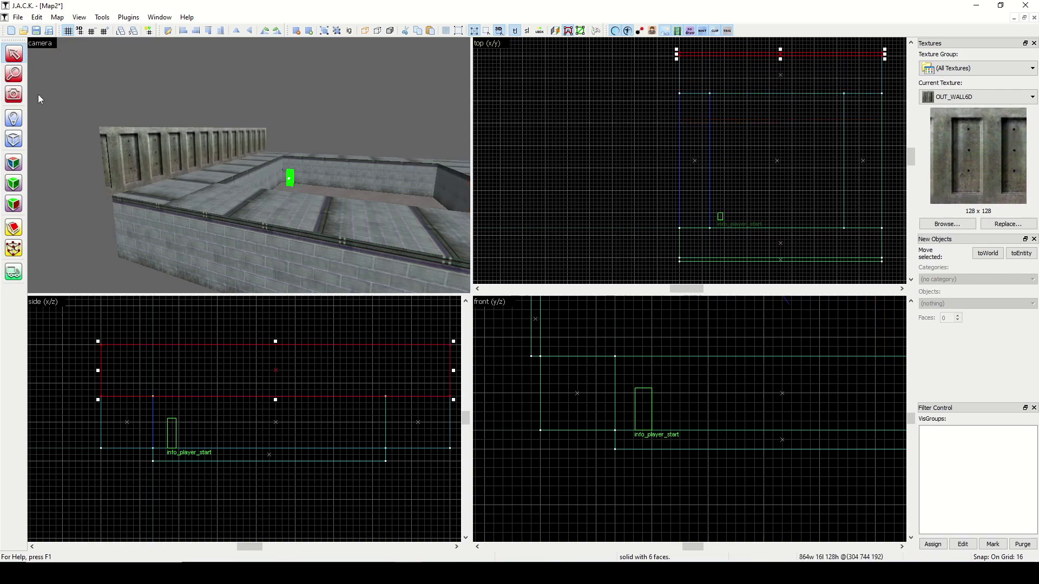
click(14, 94)
drag(217, 162, 250, 170)
click(14, 53)
click(244, 117)
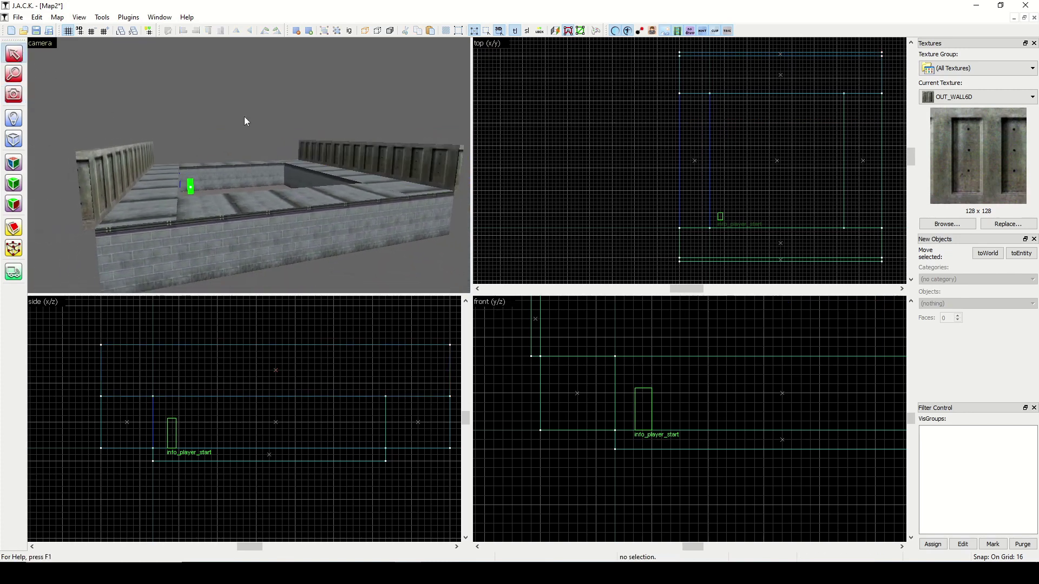
Step: Select both upper walls, place a copy of the pair beside the map and rotate the copies 90 degrees
click(138, 167)
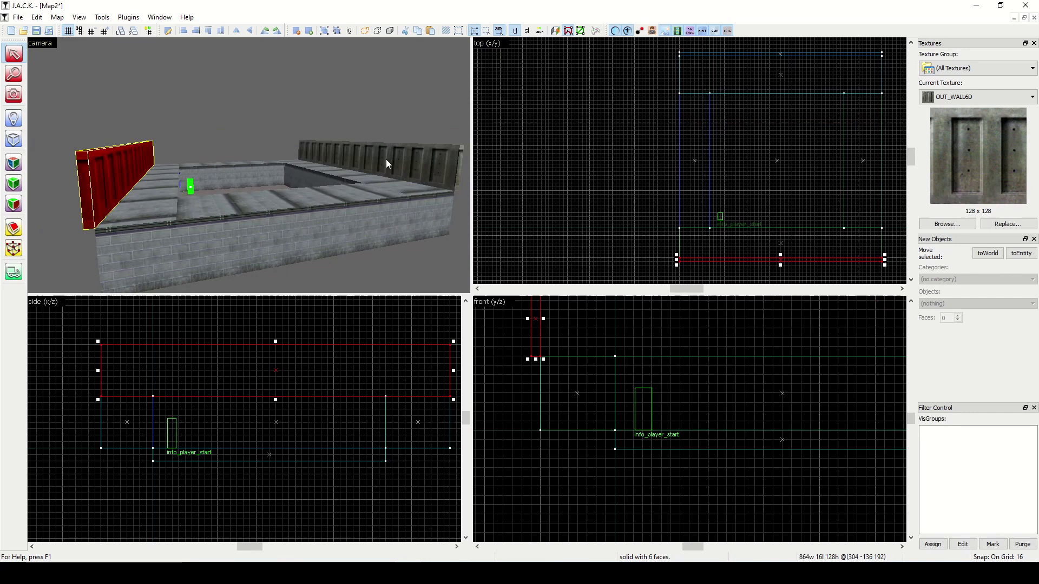
ctrl+click(401, 157)
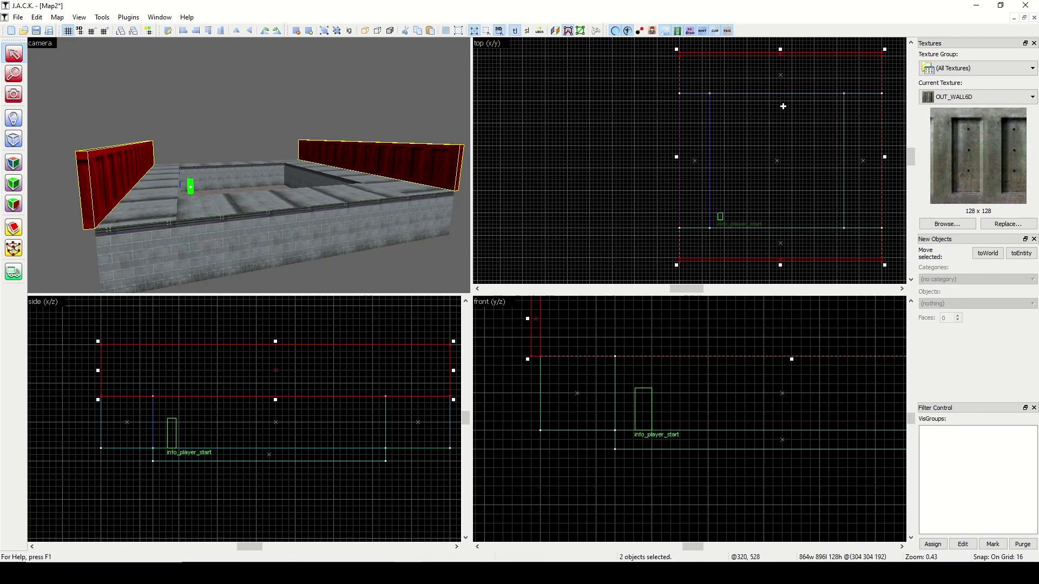
drag(800, 102, 653, 115)
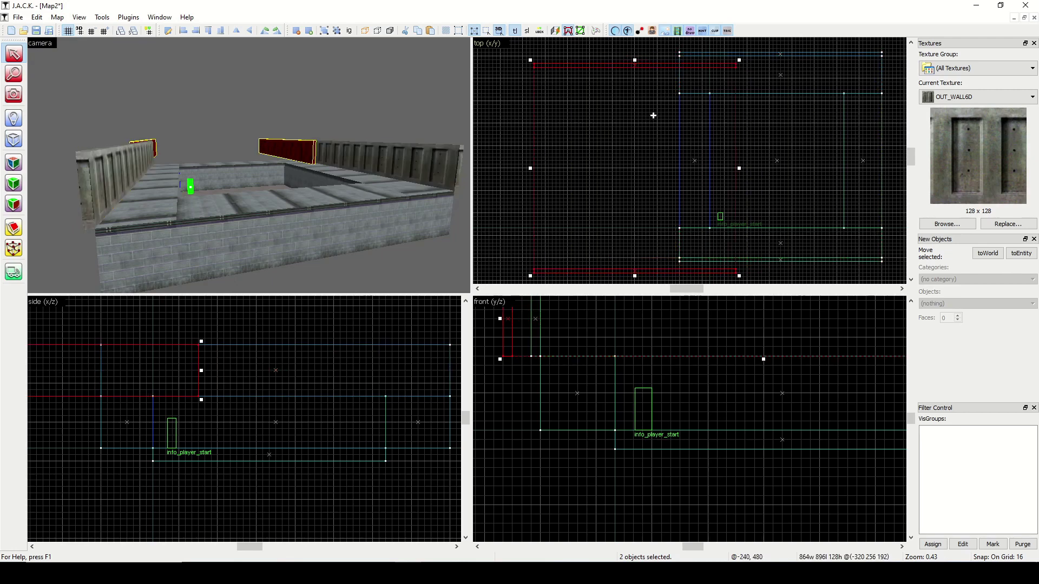
key(n)
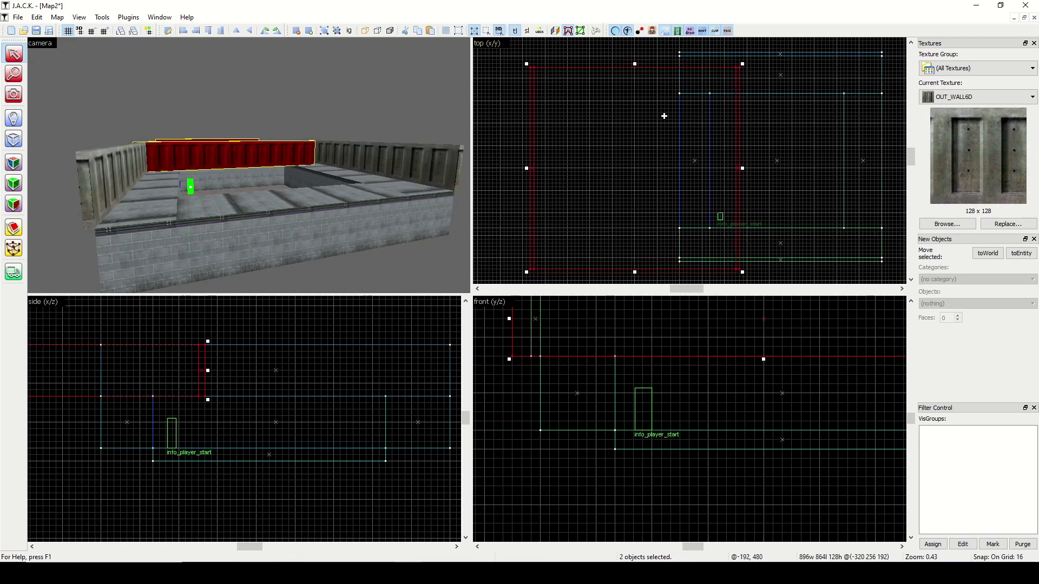
Step: Move the rotated wall pair onto the two remaining open edges so the upper walls enclose the map, and clear the selection
drag(672, 116, 821, 104)
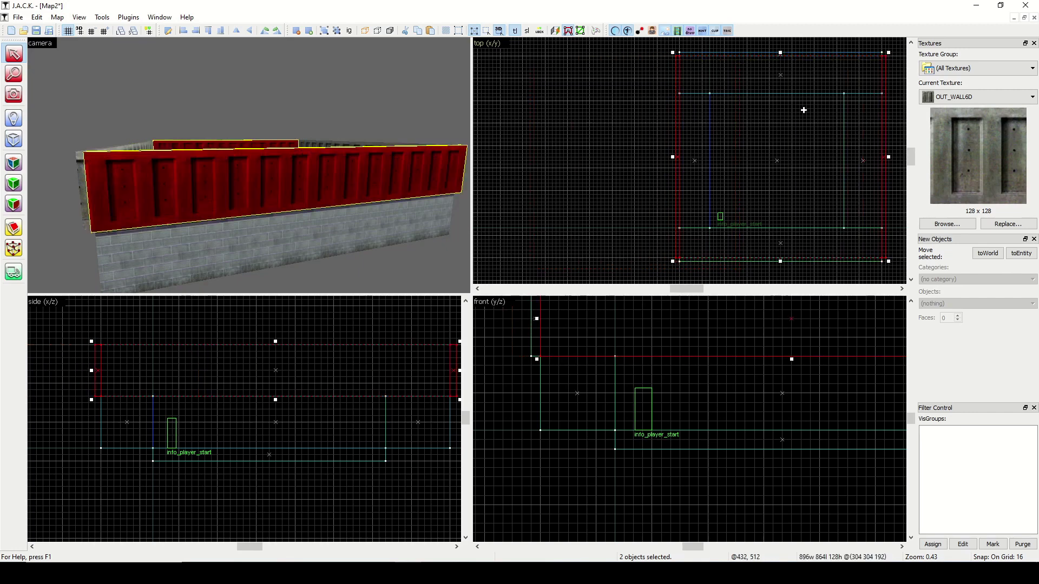
click(13, 94)
drag(79, 128, 249, 165)
click(14, 54)
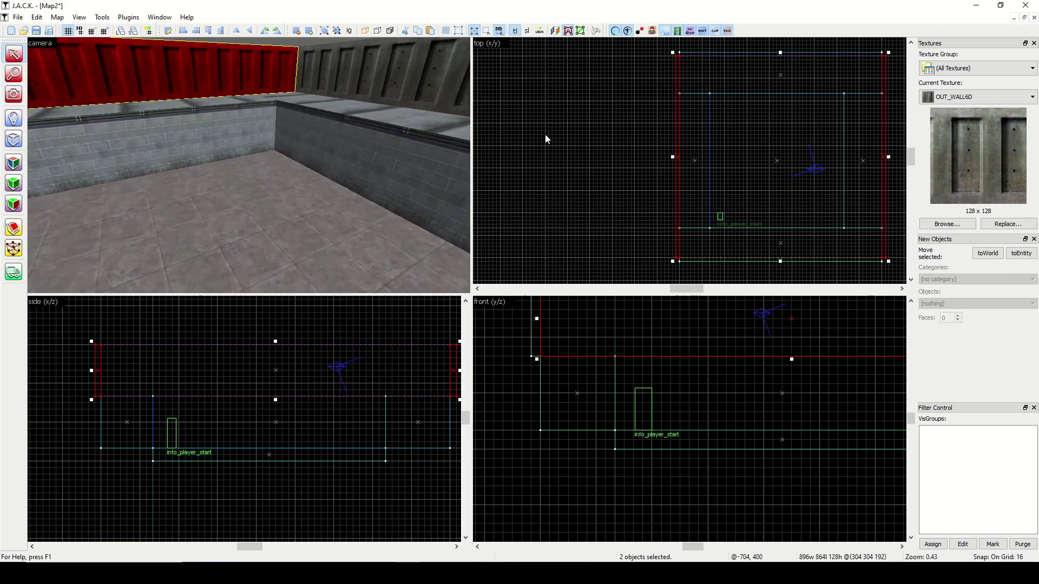
click(545, 139)
Step: Filter the available textures for "flr" and make TNNL_FLR4B the current texture
click(14, 94)
drag(248, 165, 248, 170)
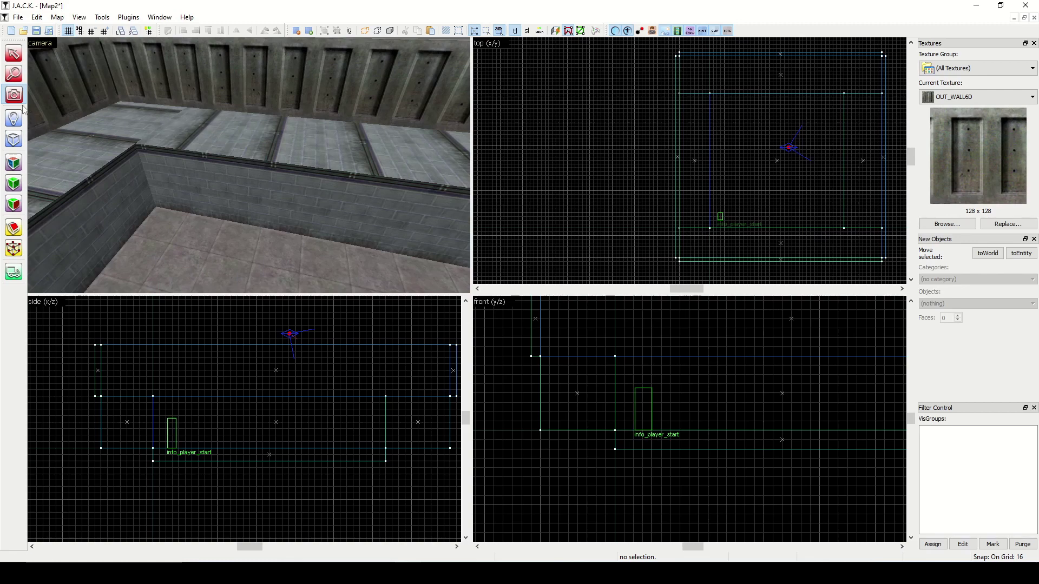
drag(111, 135, 249, 165)
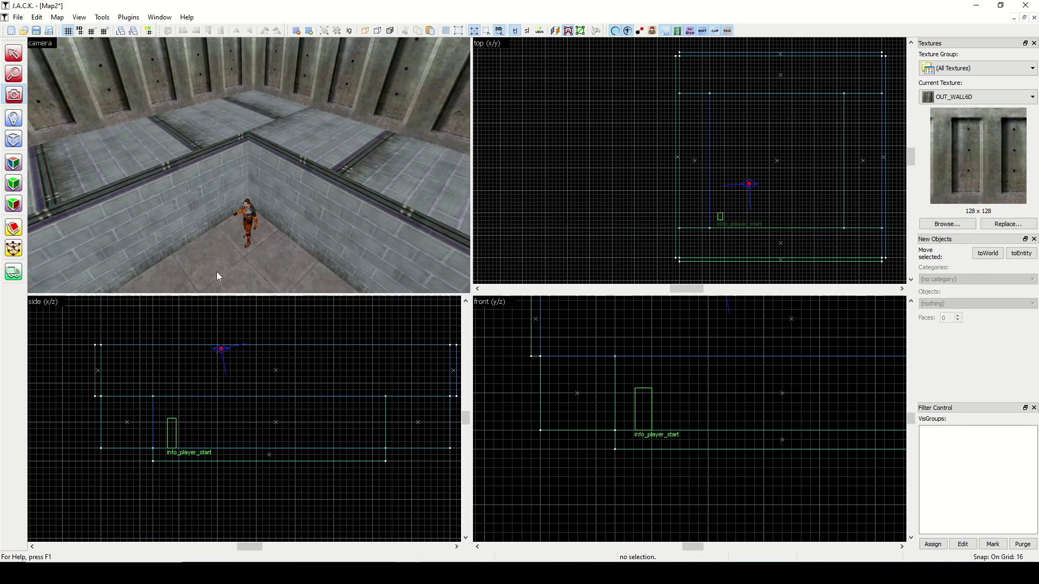
scroll(217, 255, down, 3)
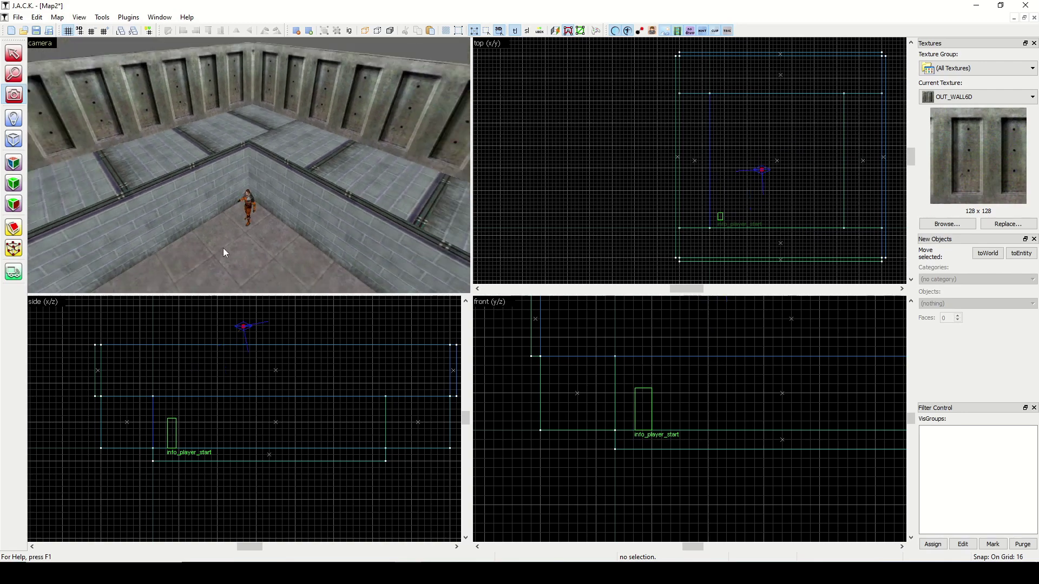
click(957, 229)
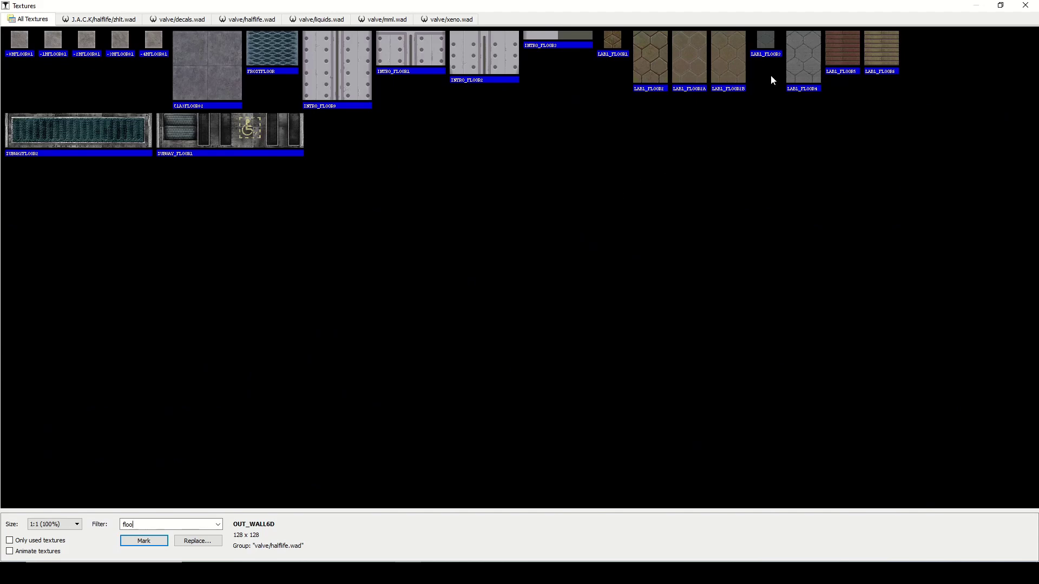
text(r)
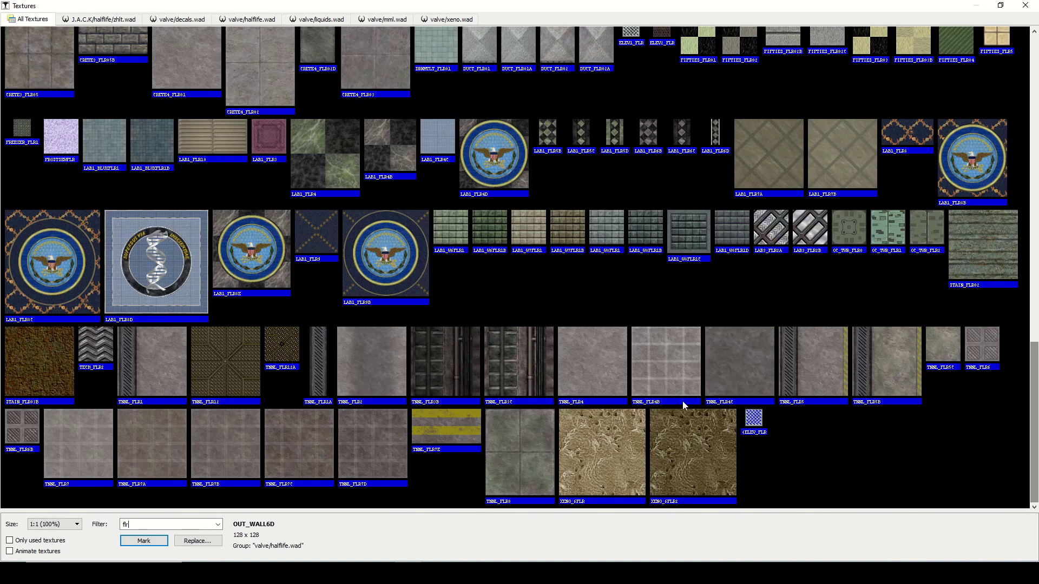
click(651, 372)
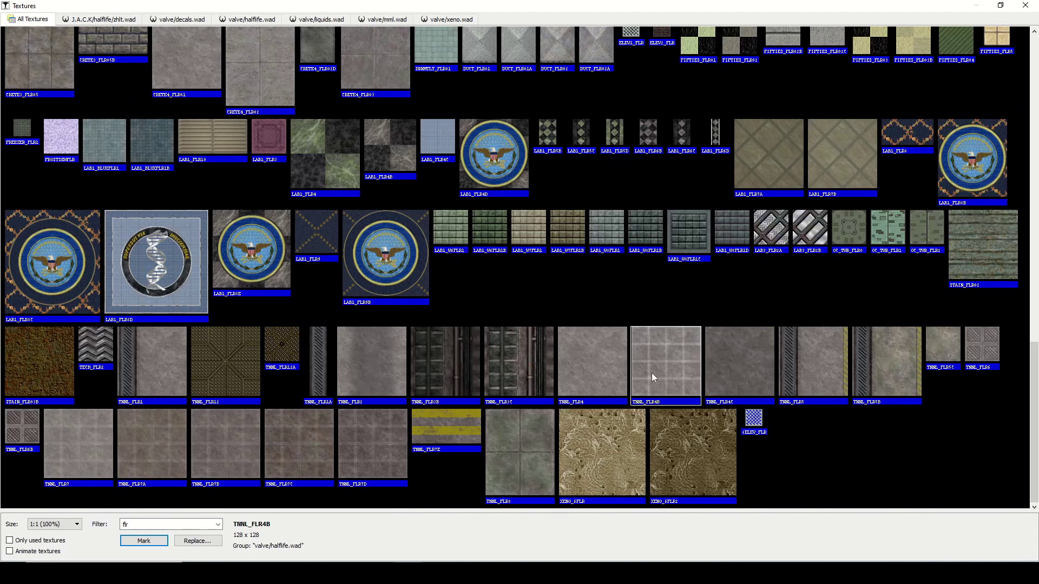
double_click(651, 373)
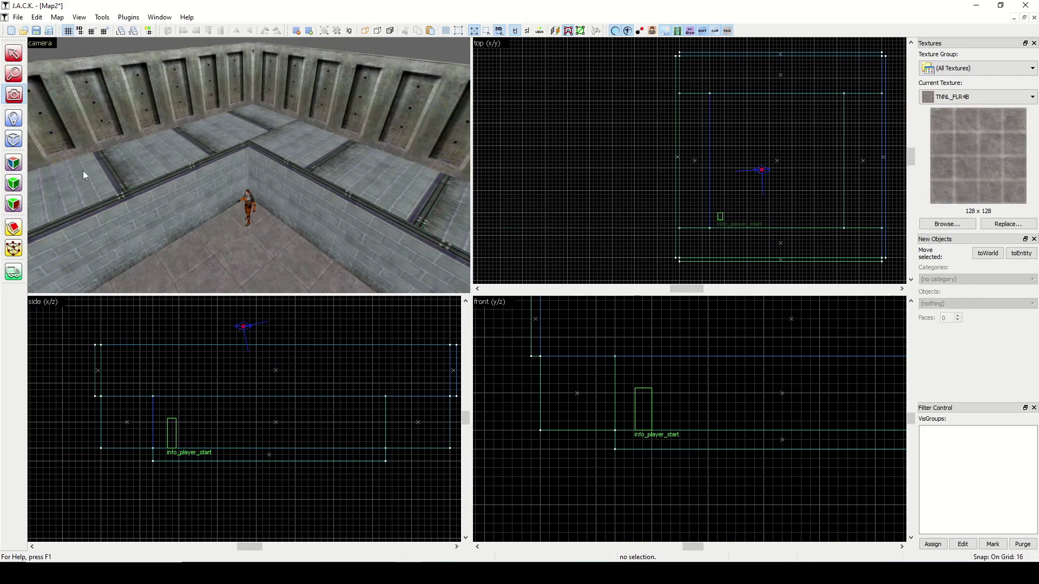
Step: Apply the TNNL_FLR4B texture to the top faces of all four lower walls
click(15, 166)
drag(528, 109, 573, 80)
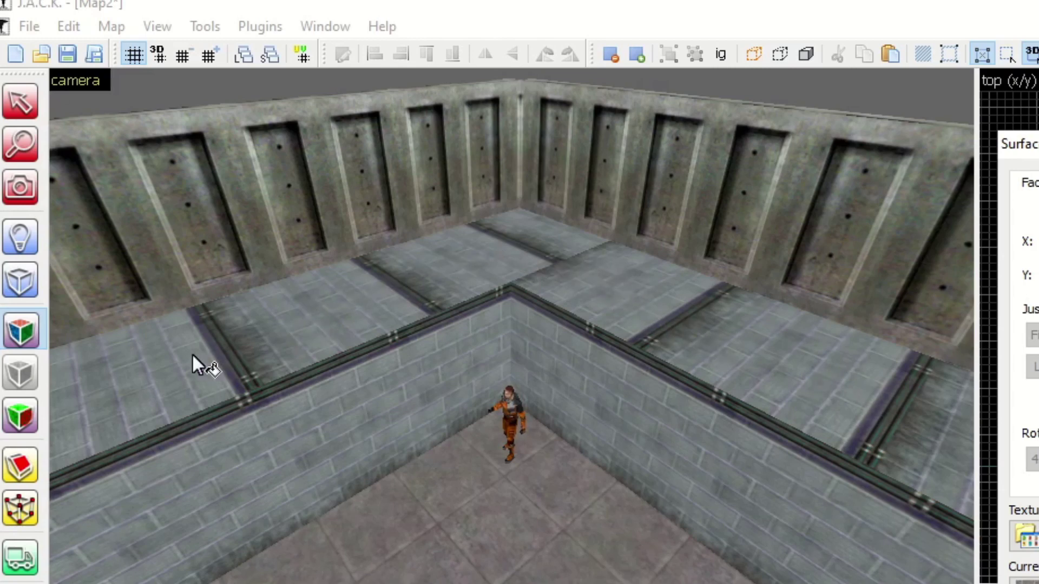
right_click(273, 335)
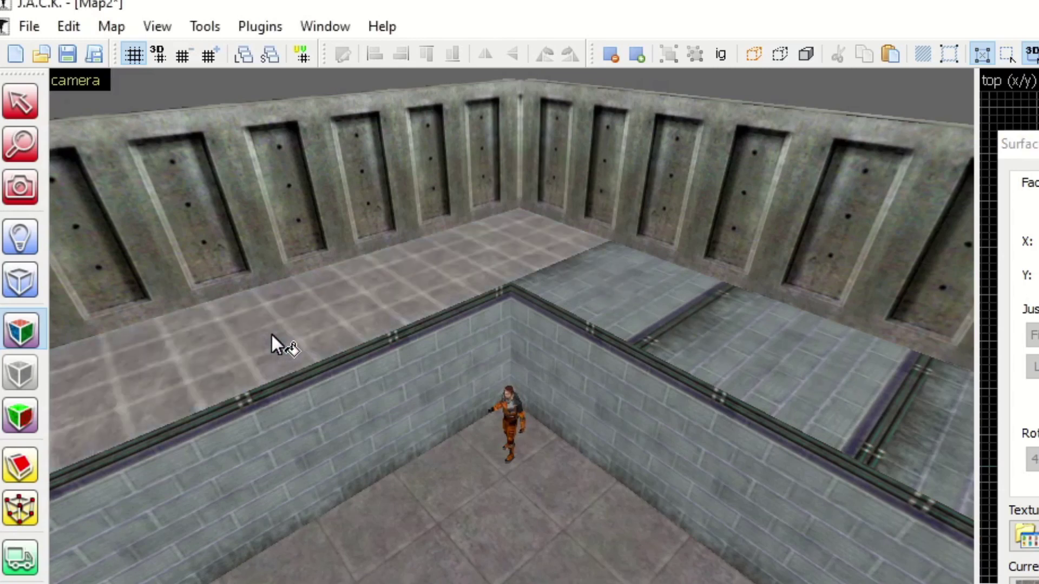
right_click(628, 298)
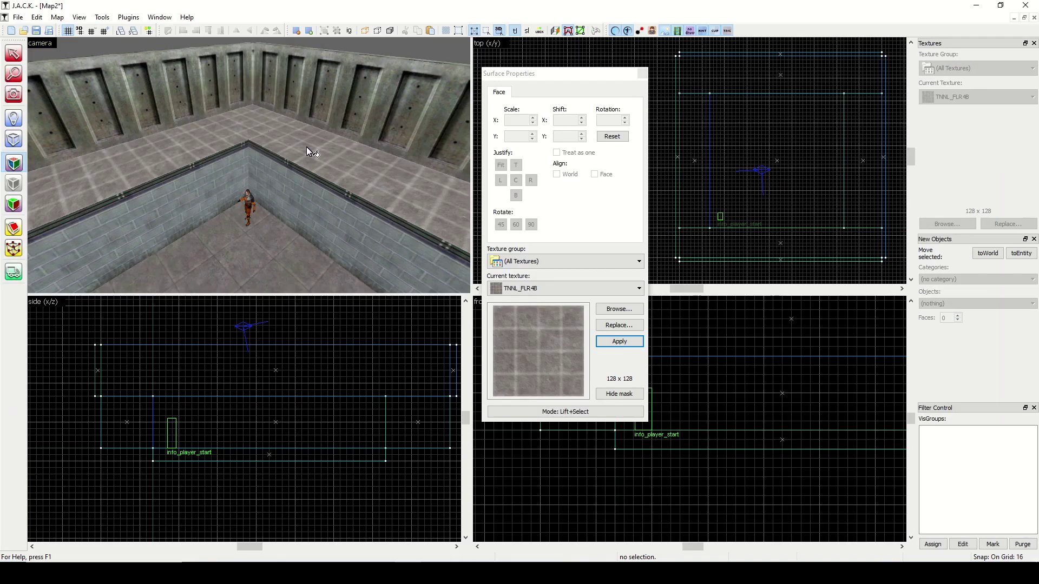
key(z)
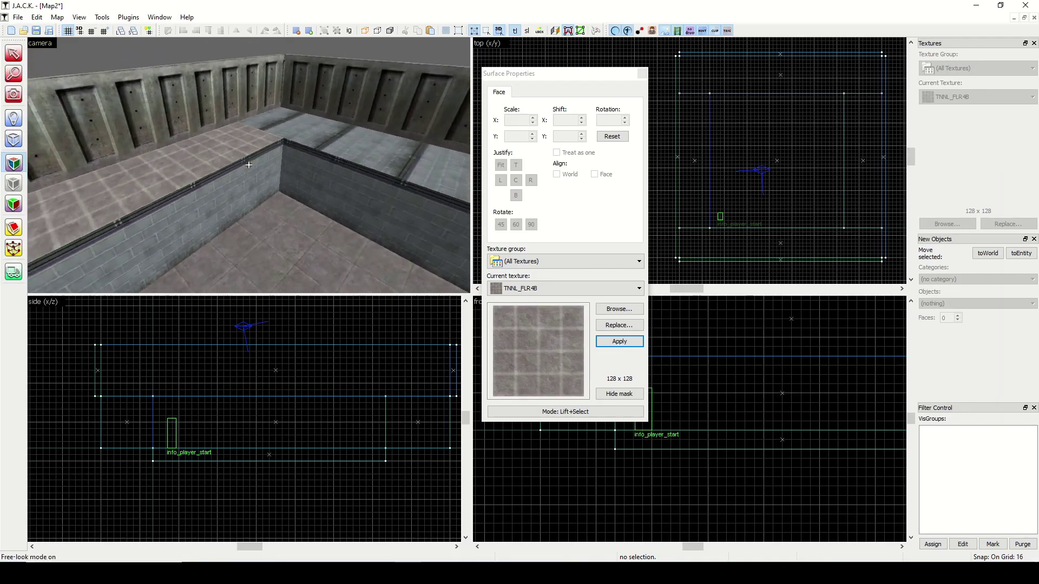
key(z)
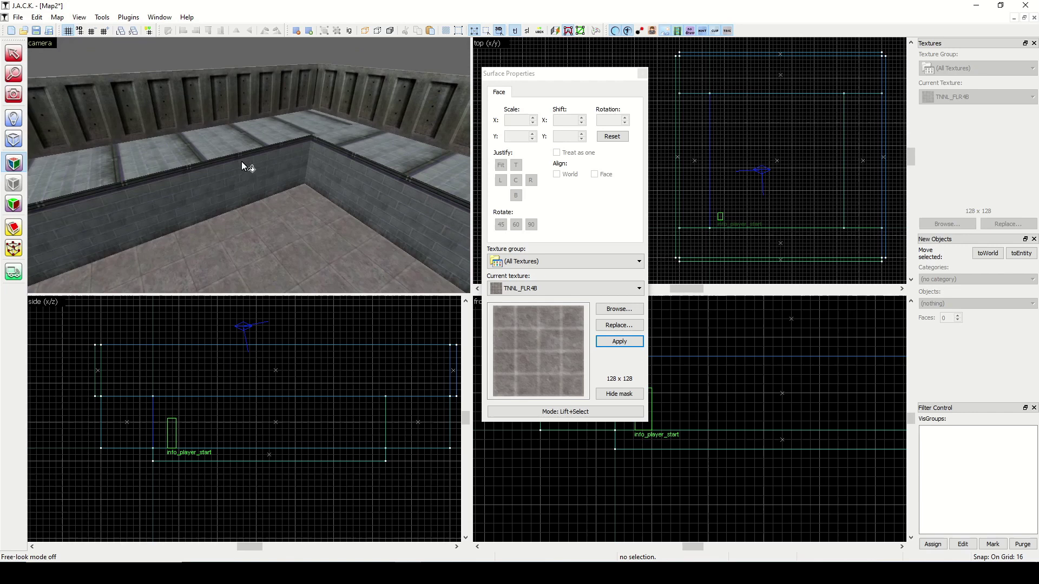
right_click(206, 141)
right_click(339, 137)
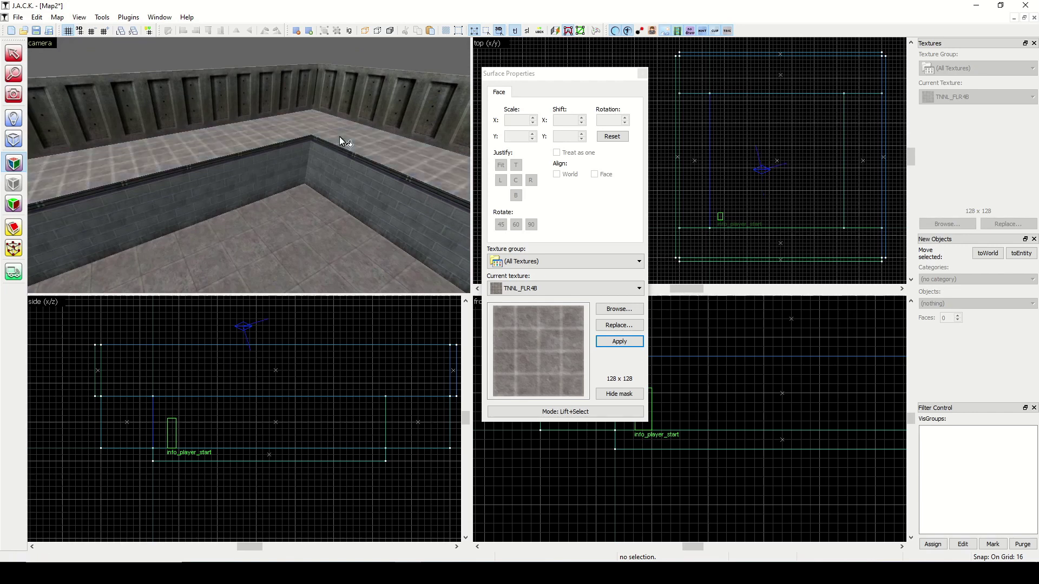
Step: Inspect the retextured ledge and the surrounding upper walls from several camera angles
click(14, 97)
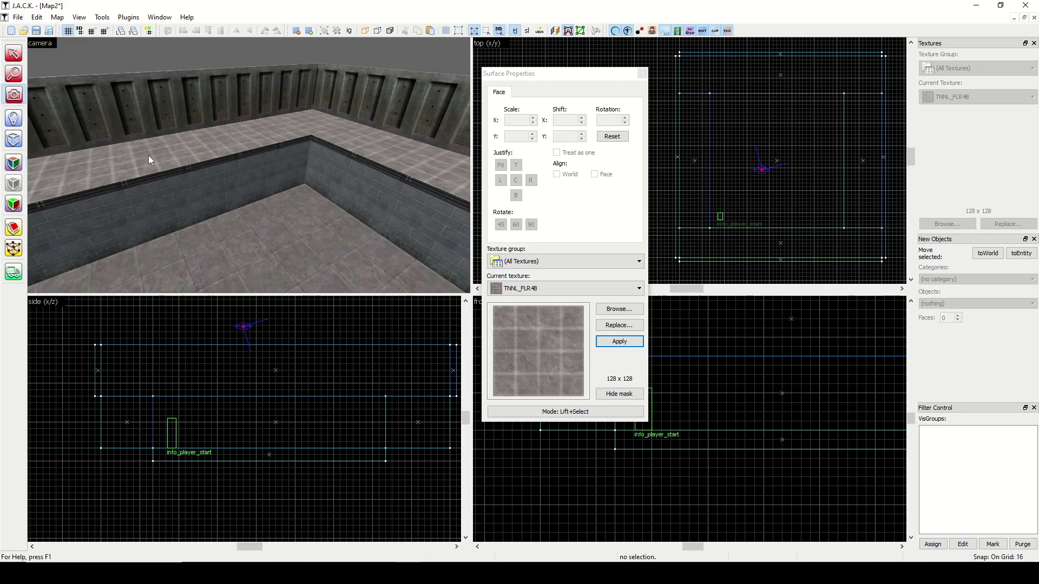
drag(162, 157, 249, 165)
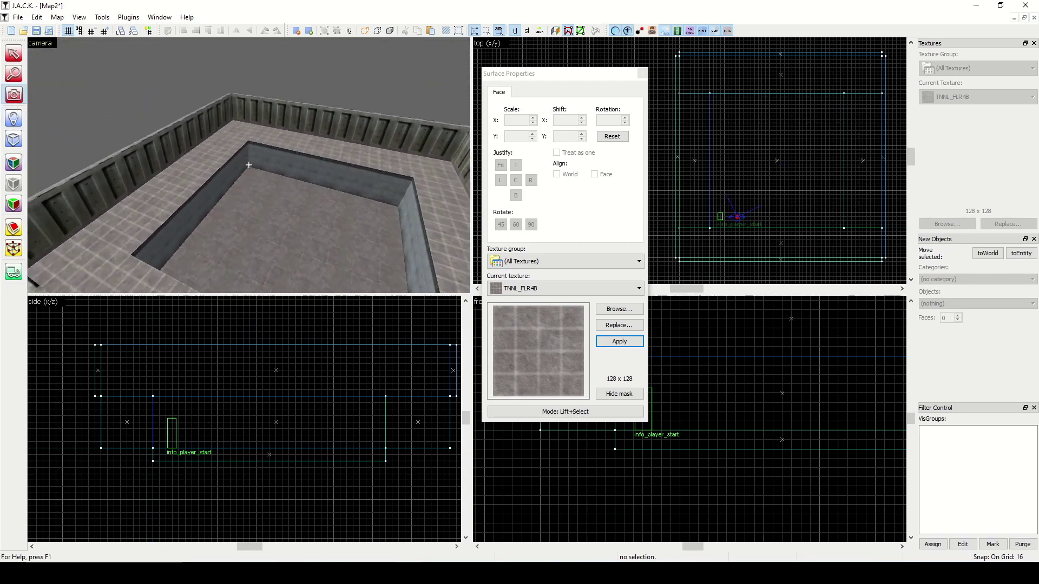
key(a)
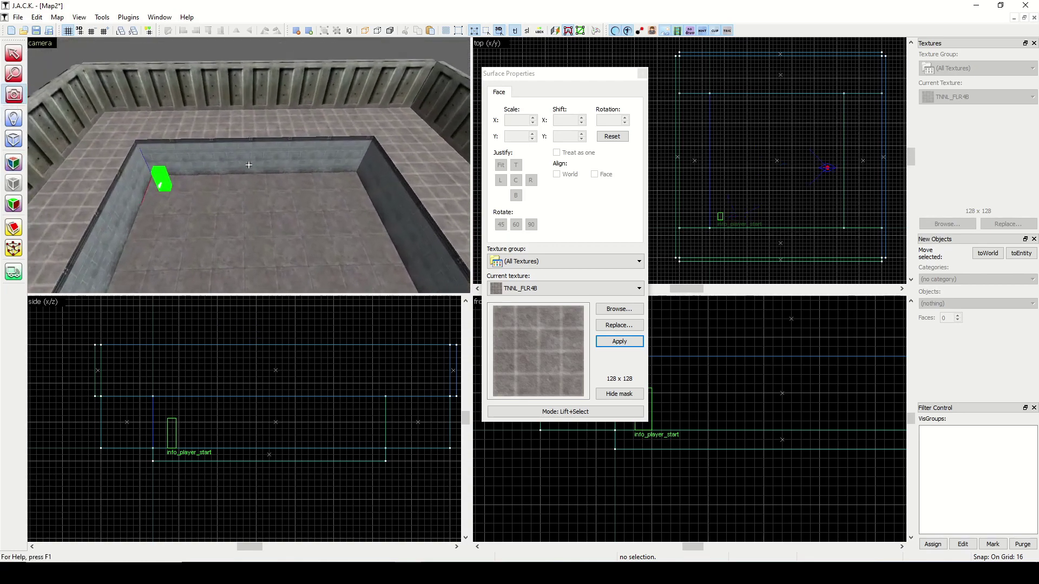
key(w)
key(s)
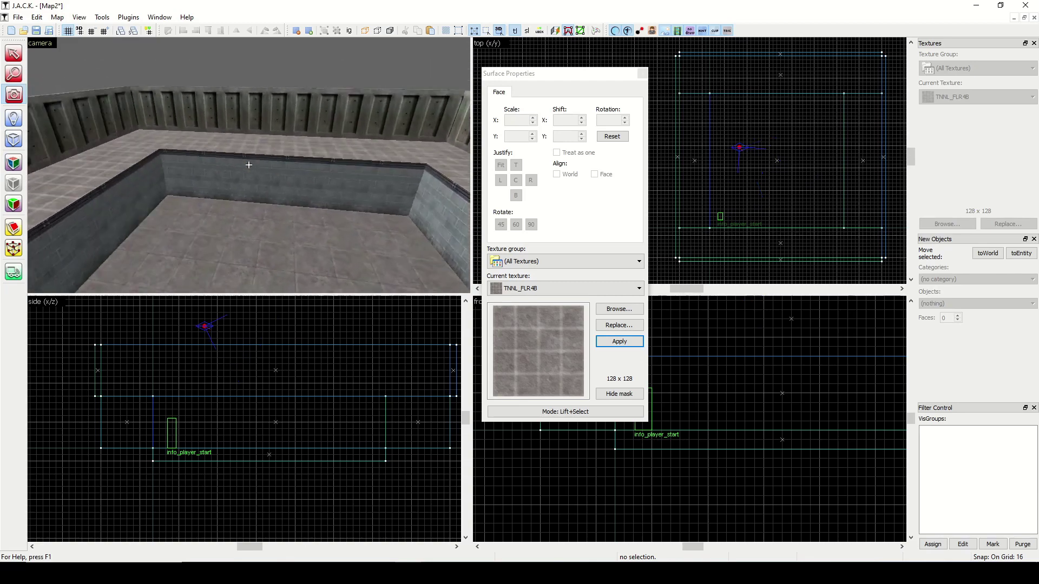
key(d)
key(s)
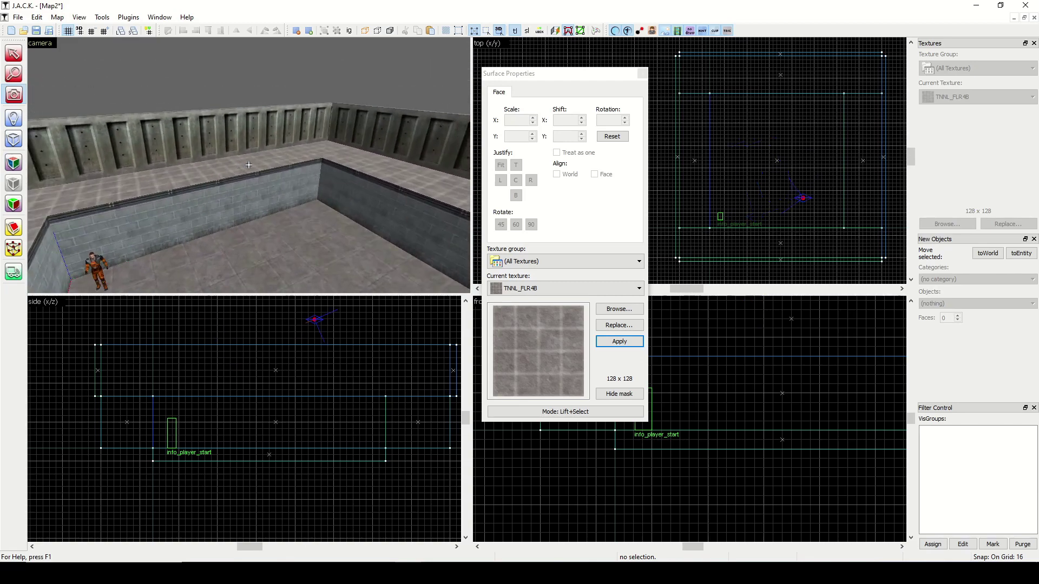
key(Left)
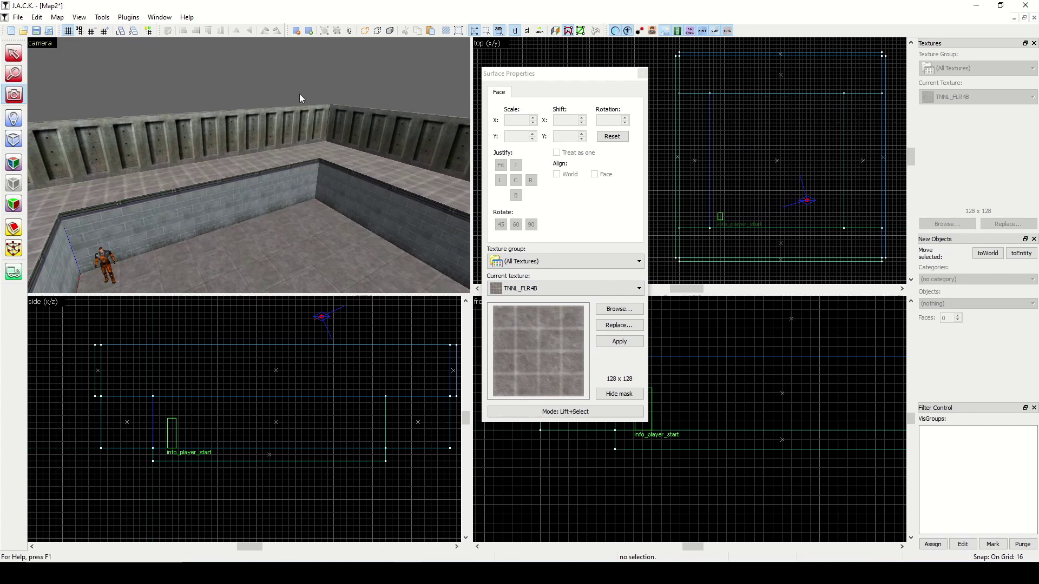
Step: Clear the texture filter, browse all textures, and make LAB1_W8A2 the current texture
click(620, 311)
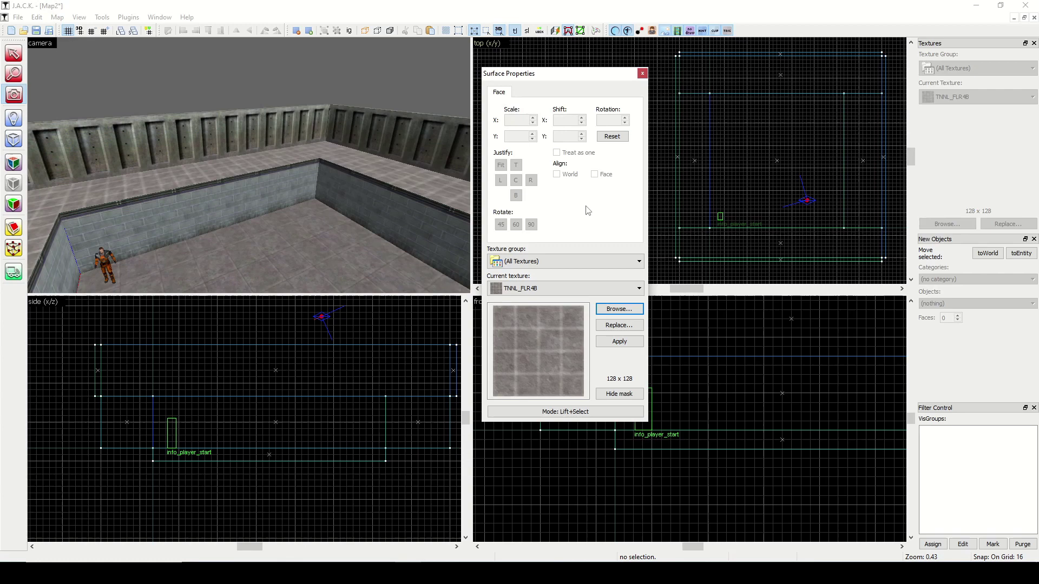
click(624, 313)
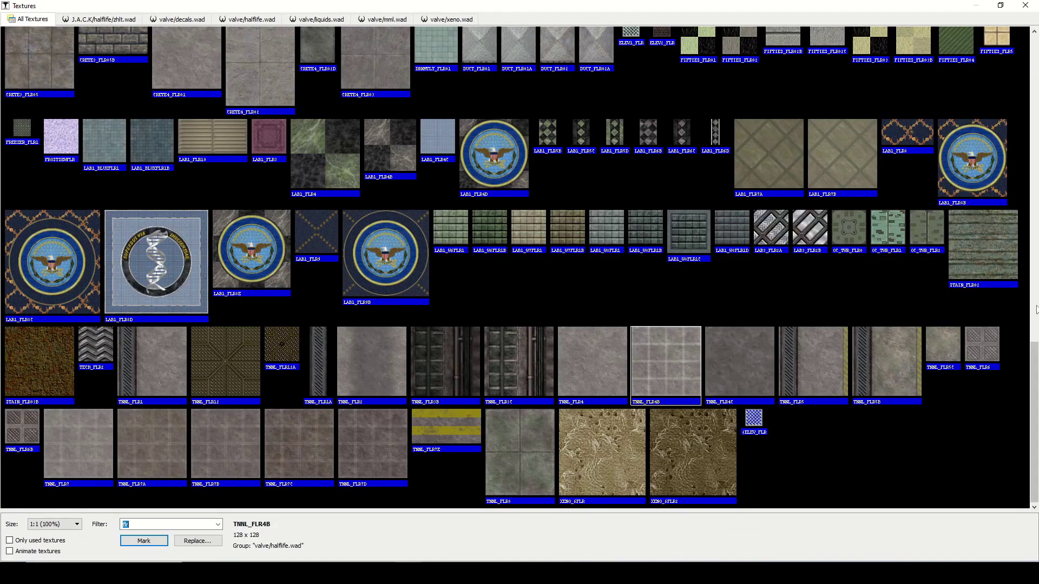
drag(1034, 346, 1035, 4)
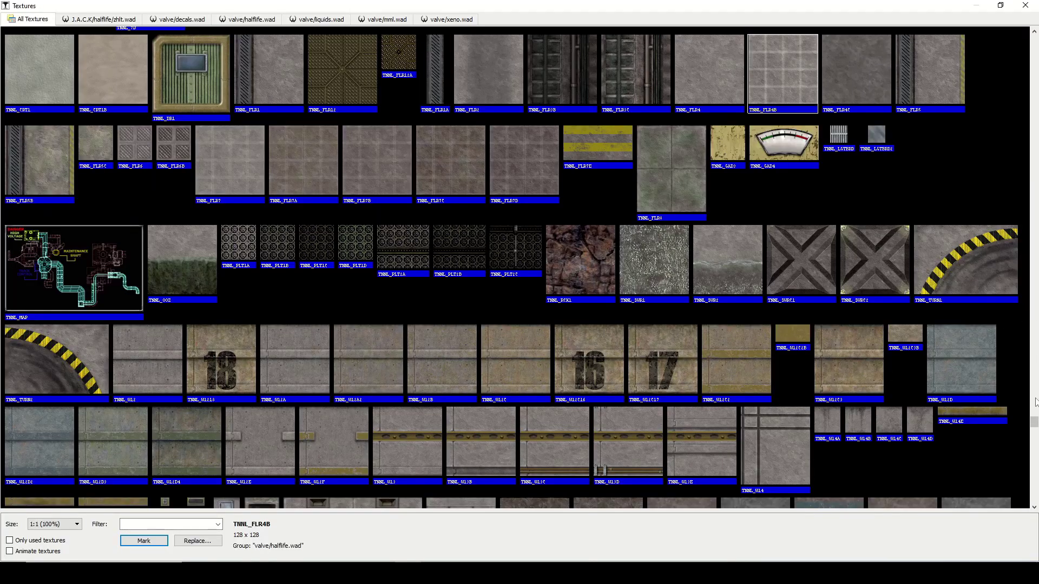
drag(1033, 429, 1034, 335)
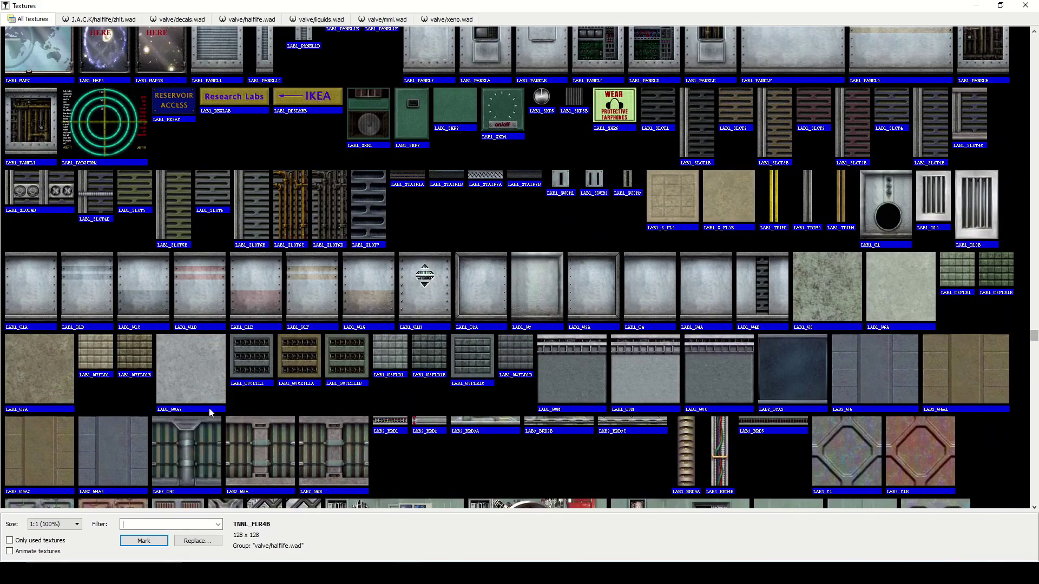
click(185, 384)
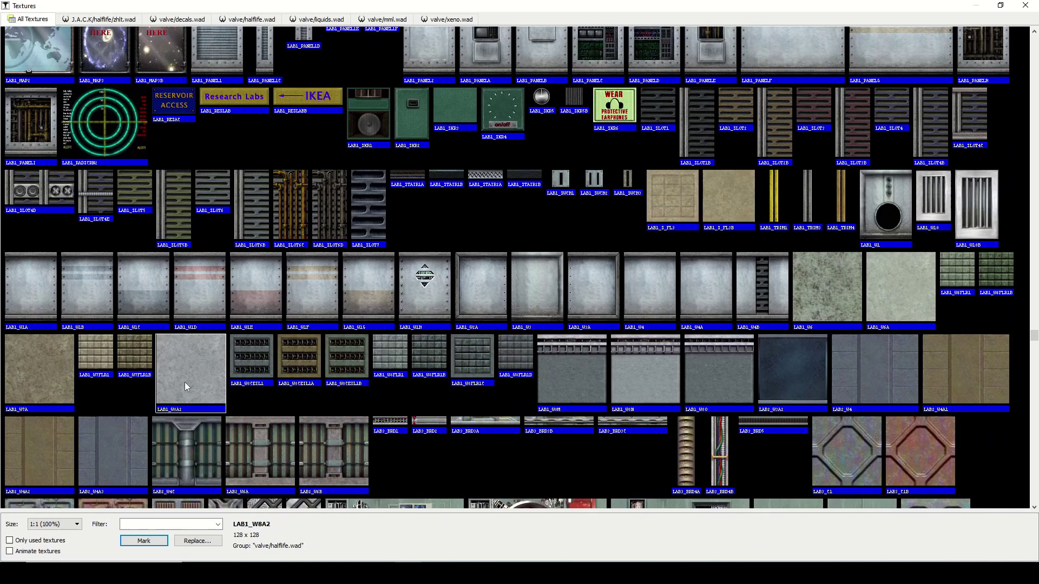
double_click(184, 384)
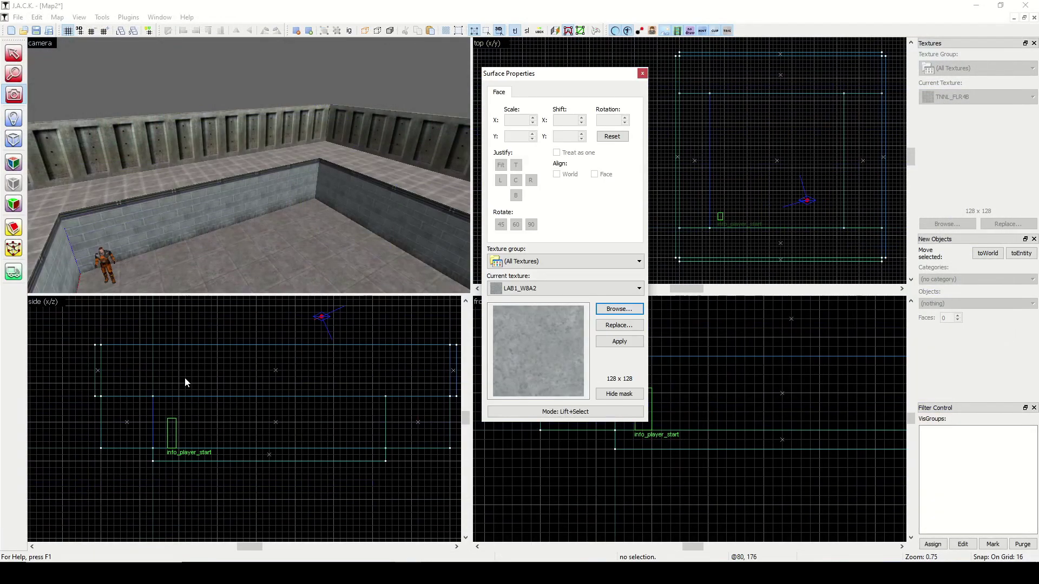
Step: Outline a new block 896 units wide and 16 units high across the tops of the upper walls
scroll(236, 350, down, 2)
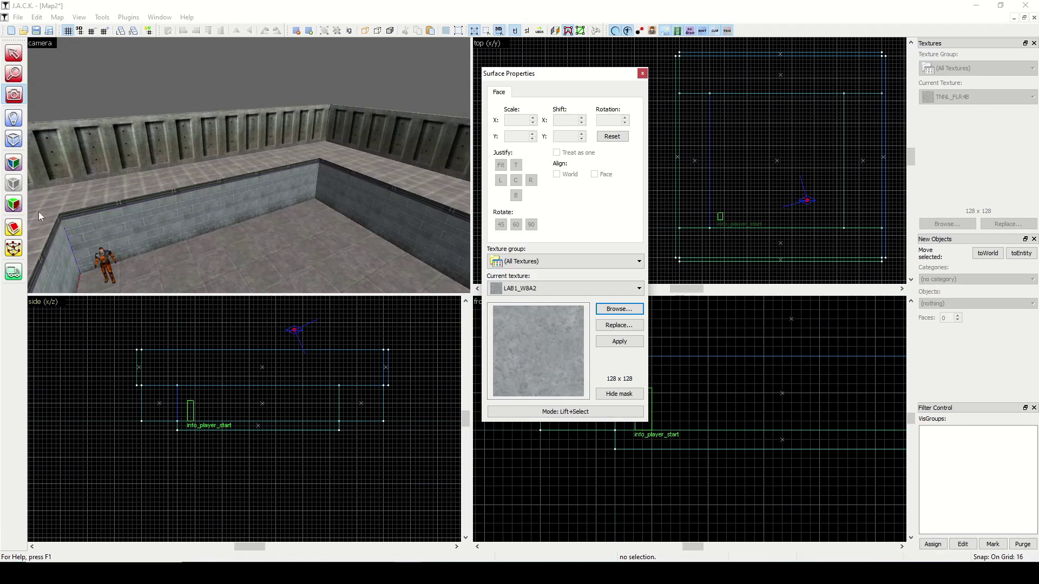
click(14, 140)
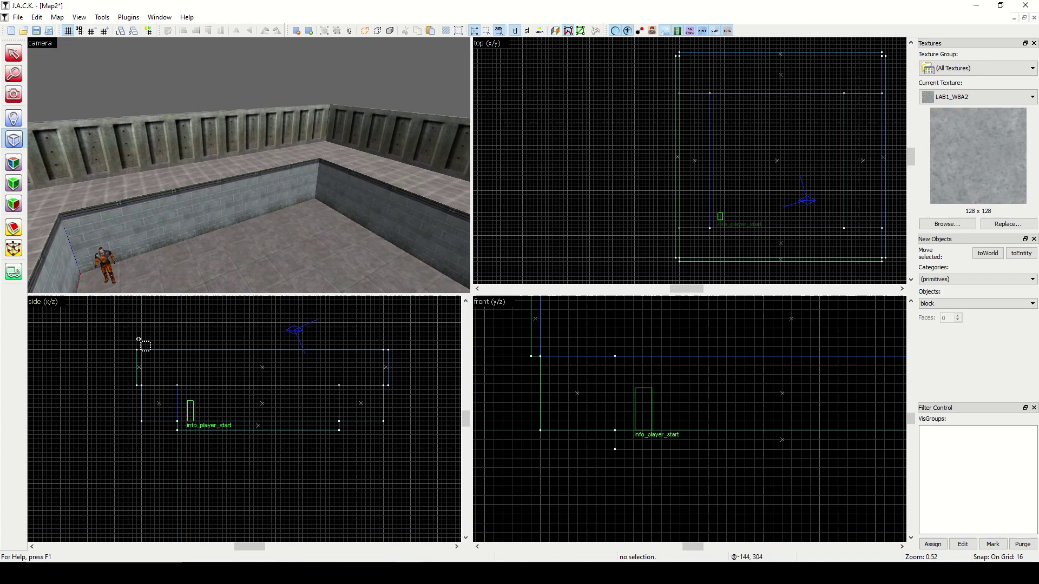
drag(139, 347, 388, 351)
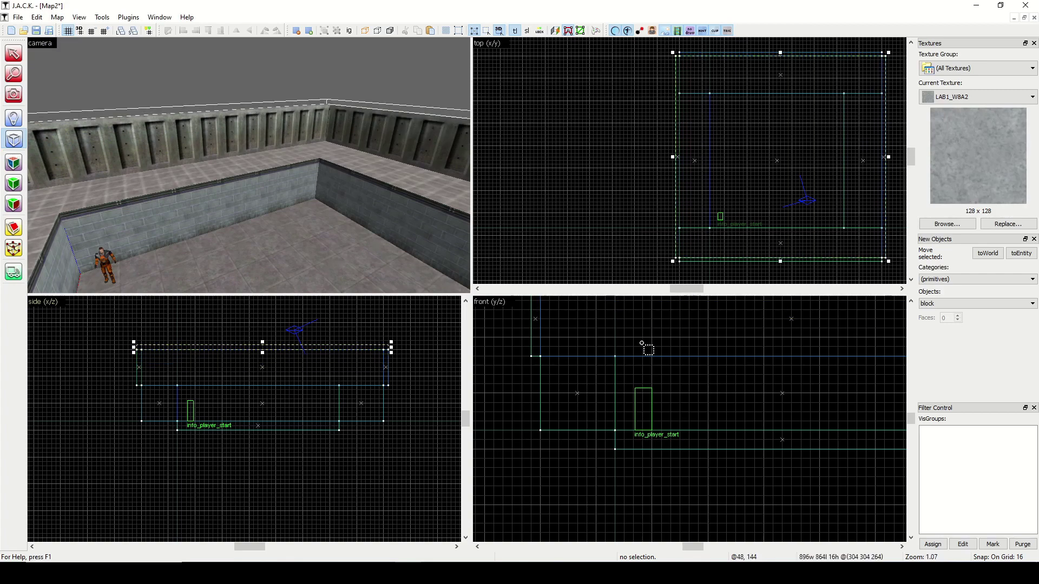
Step: Extend the ceiling block's outline to a length of 896 units over both end walls and create the block
scroll(644, 343, down, 1)
drag(685, 292, 684, 292)
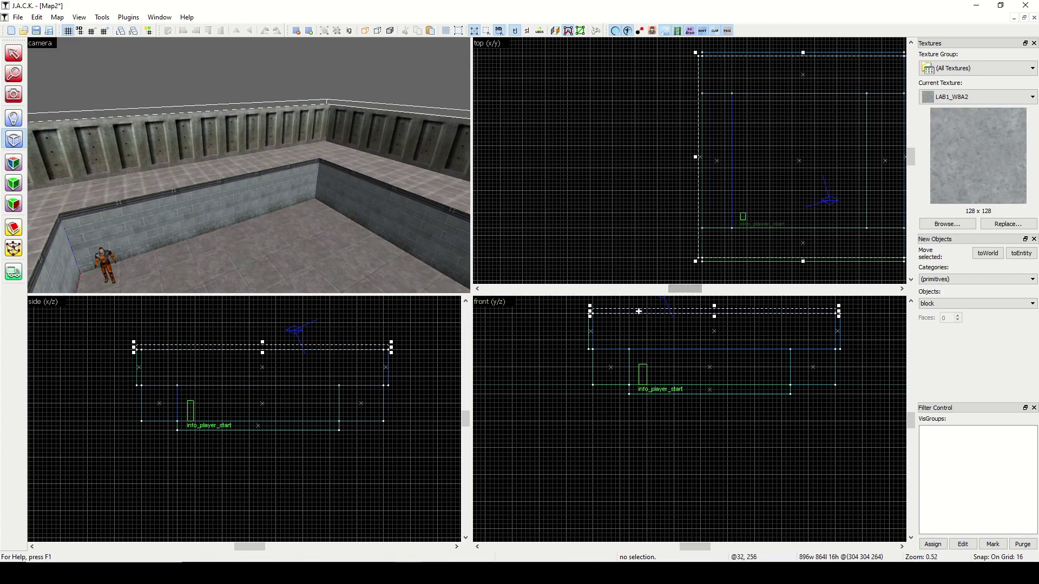
scroll(639, 309, up, 2)
drag(568, 314, 563, 314)
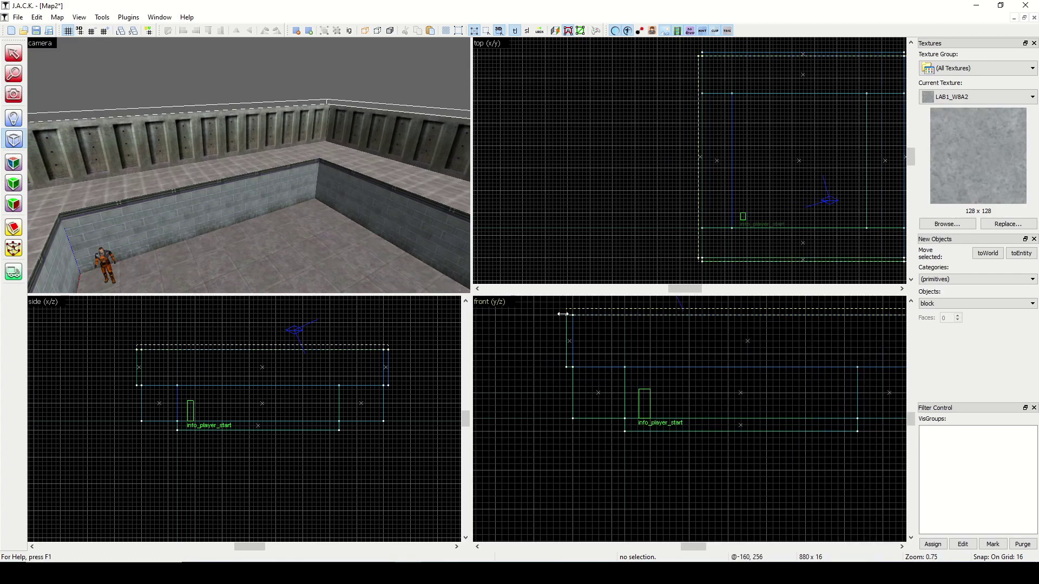
drag(683, 550, 693, 550)
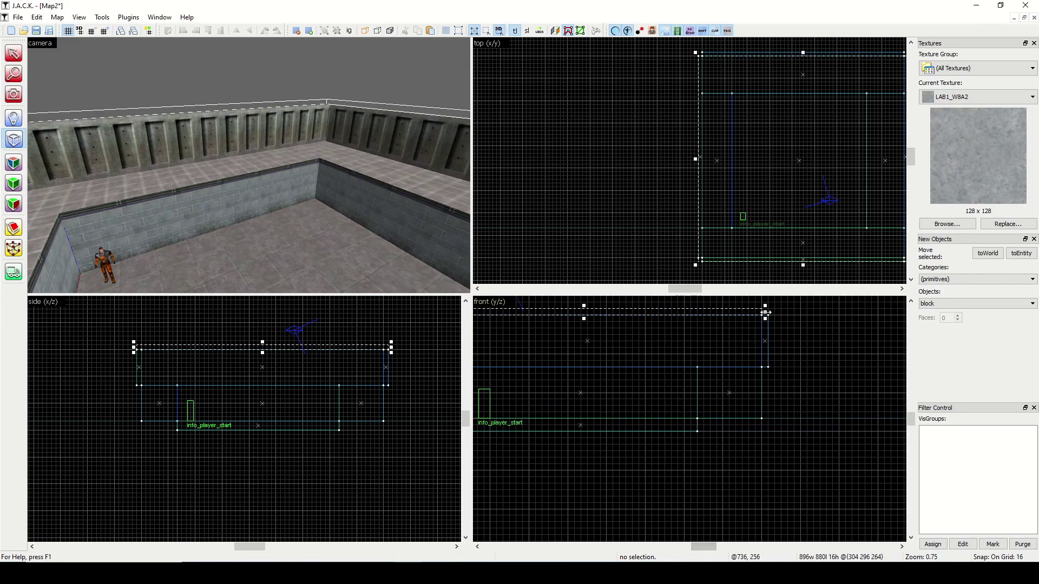
drag(774, 312, 774, 312)
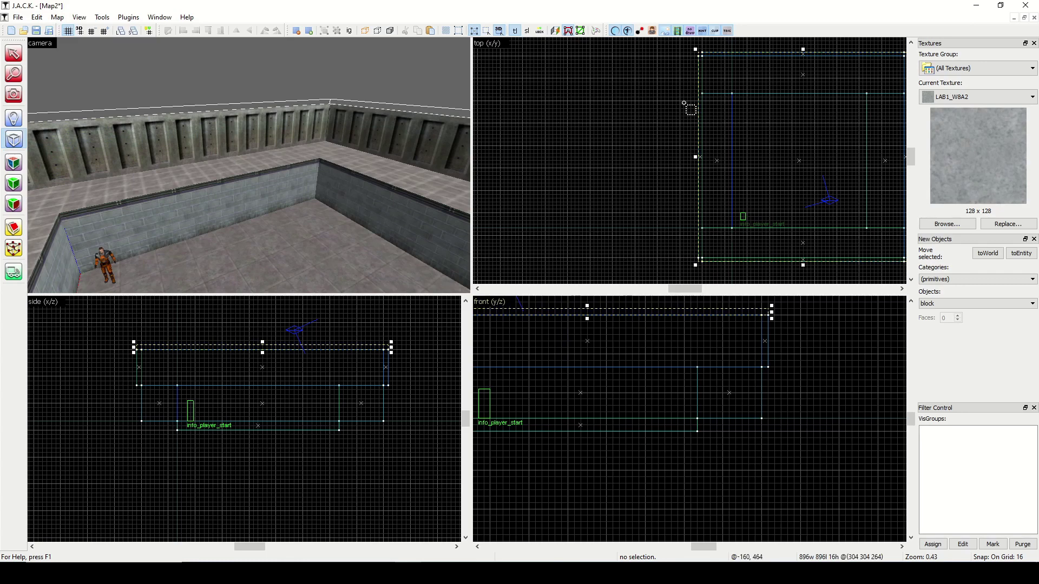
right_click(733, 151)
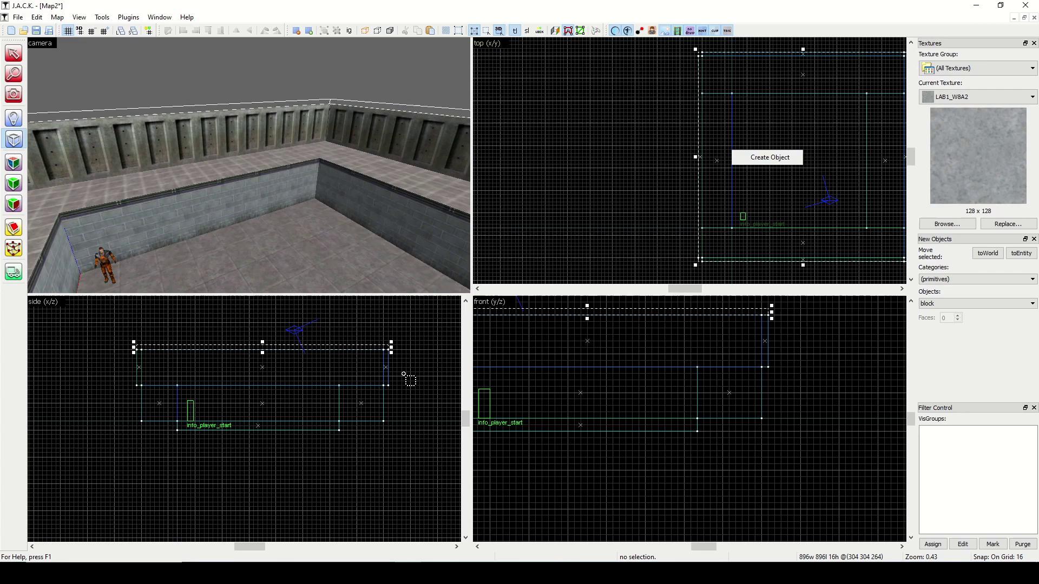
right_click(350, 346)
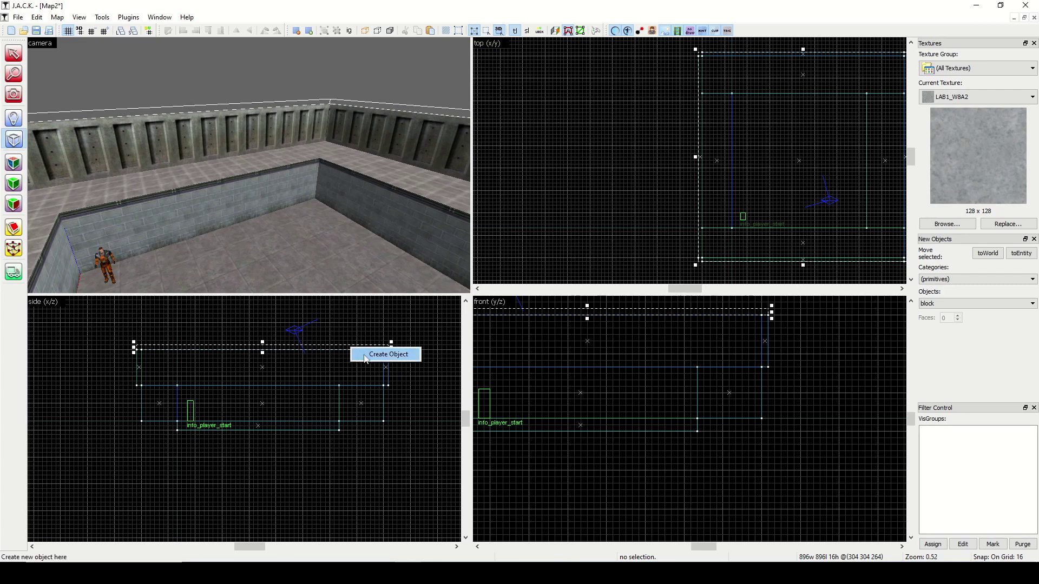
click(365, 356)
Step: Move the info_player_start up from the pit floor and onto the ledge in the nearby corner
click(14, 95)
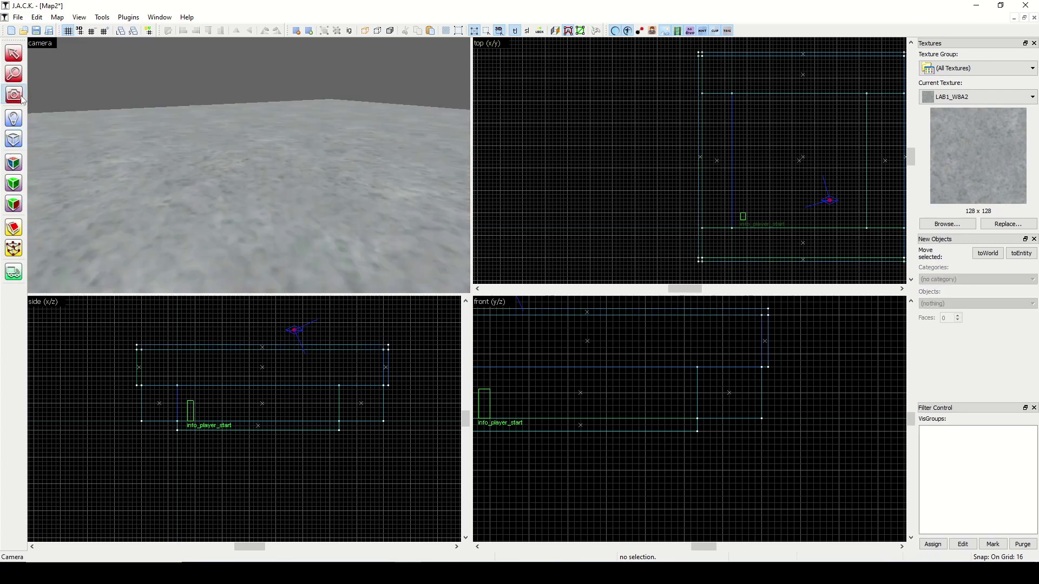
drag(249, 165, 249, 170)
key(d)
click(14, 53)
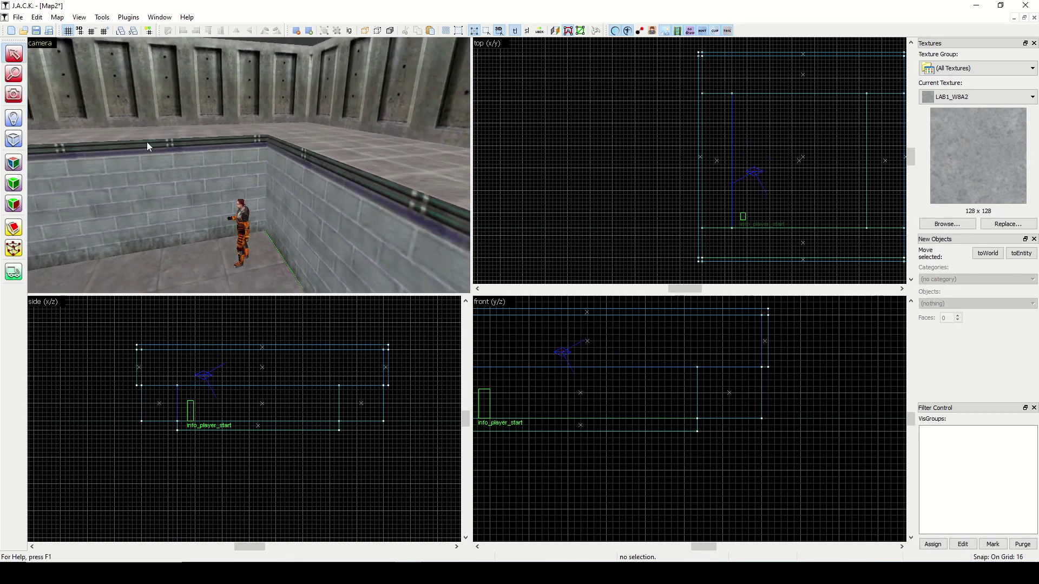
click(246, 229)
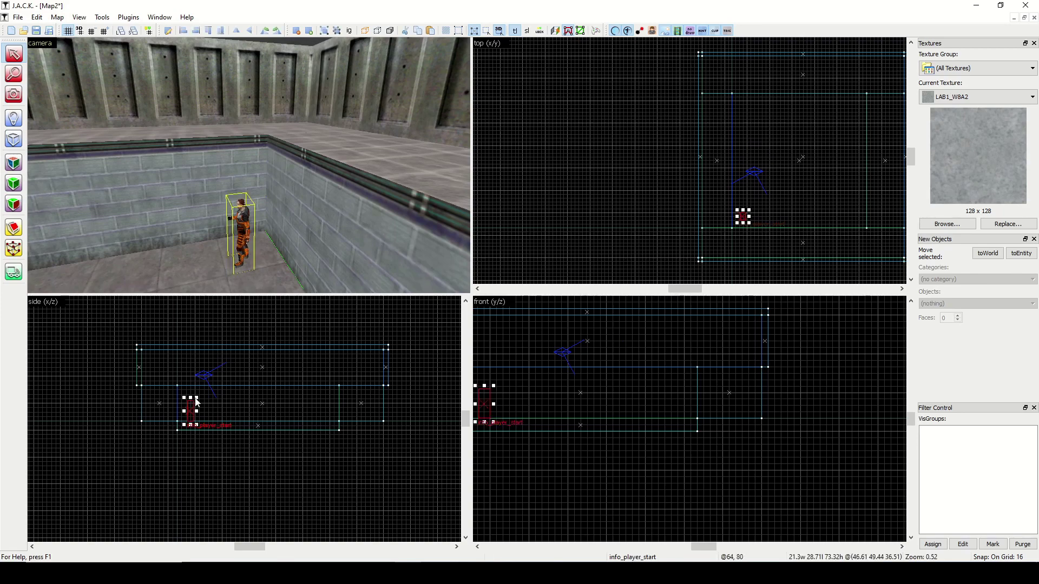
drag(192, 411, 192, 374)
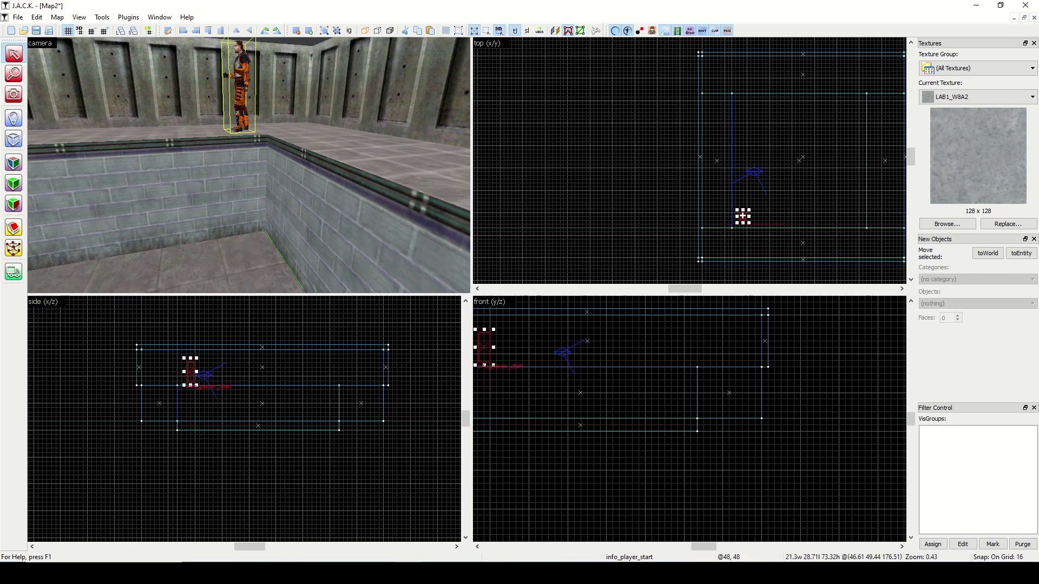
scroll(766, 233, up, 2)
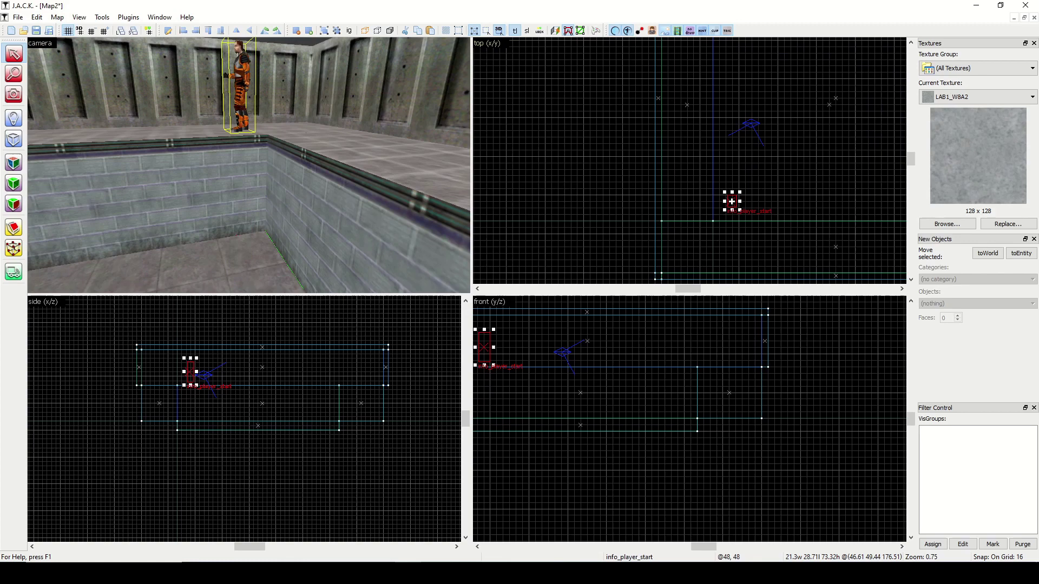
drag(731, 201, 689, 246)
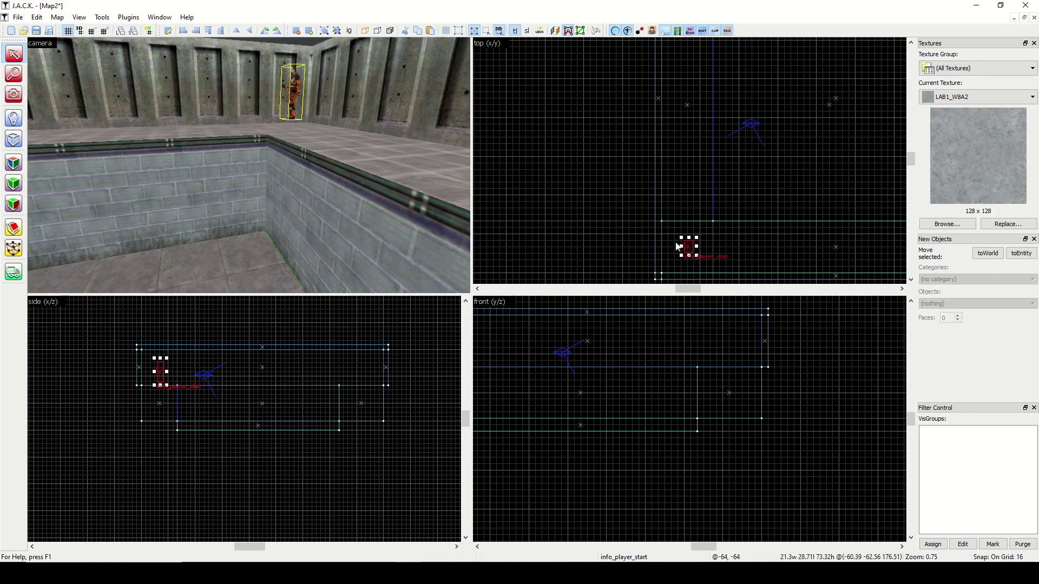
Step: Examine the player start's position on the corner ledge from close range in the camera view
click(14, 94)
drag(216, 162, 249, 165)
key(w)
key(a)
key(w)
key(w)
key(w)
key(s)
key(w)
key(s)
key(w)
key(s)
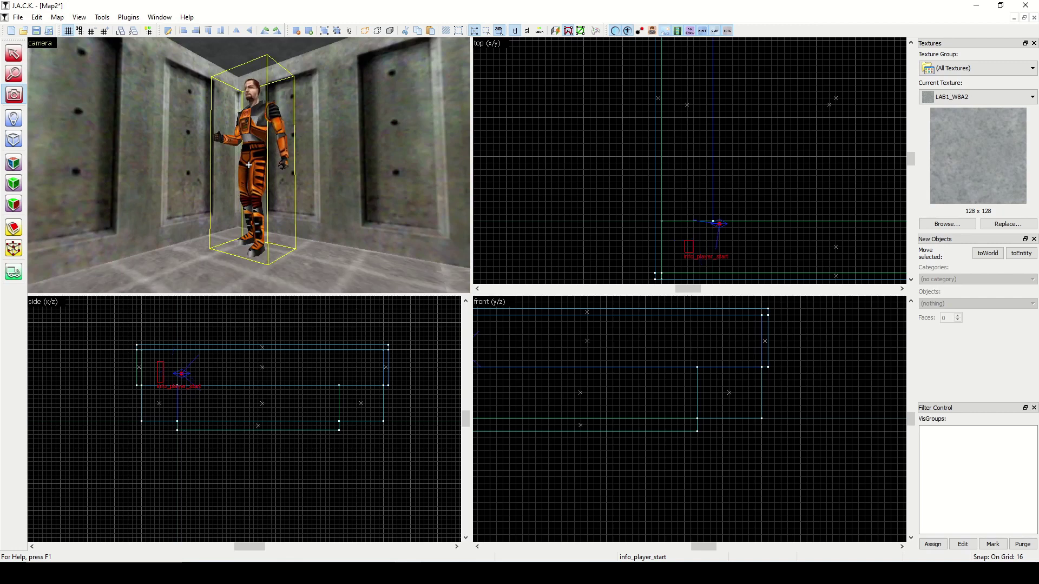
key(s)
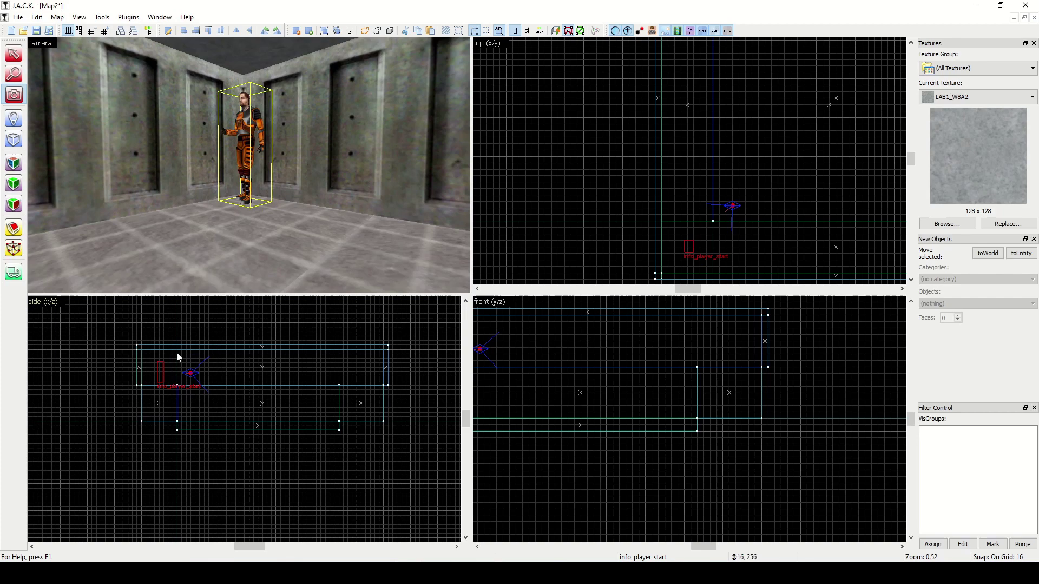
Step: Lower the player start by 16 units and check its feet against the ledge surface
scroll(158, 365, up, 5)
scroll(163, 400, up, 1)
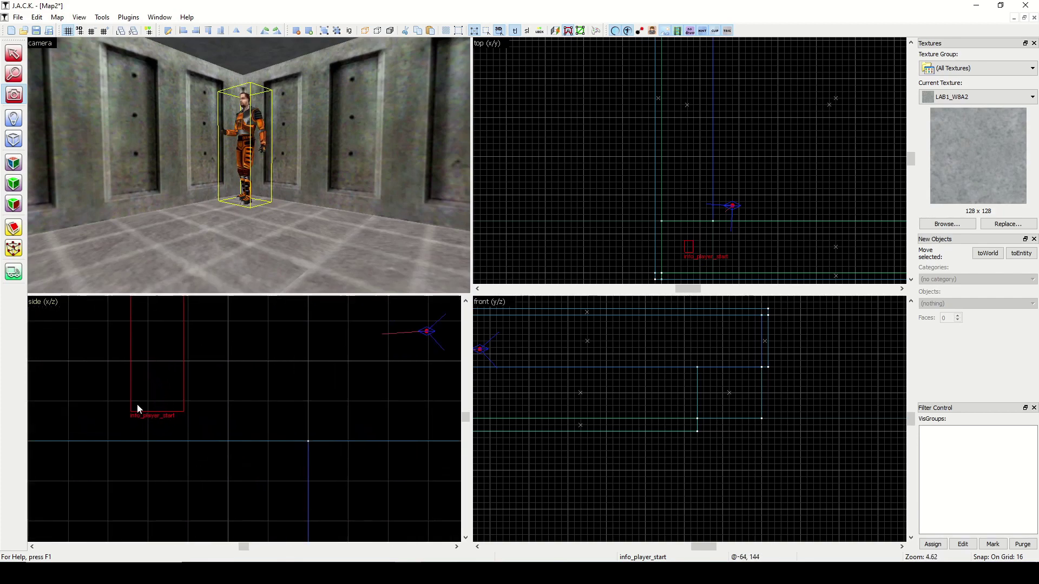
click(14, 53)
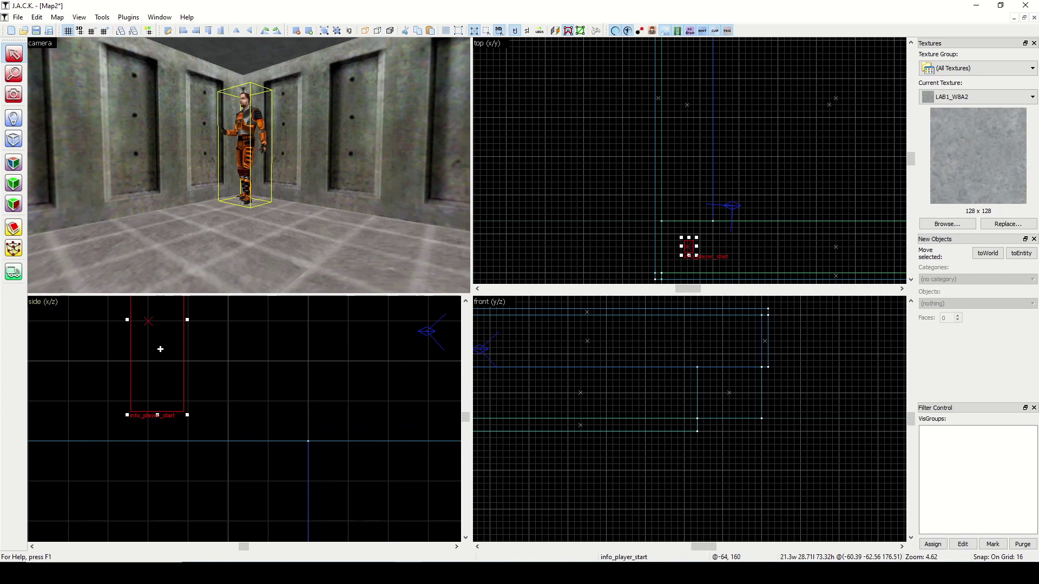
drag(160, 349, 158, 387)
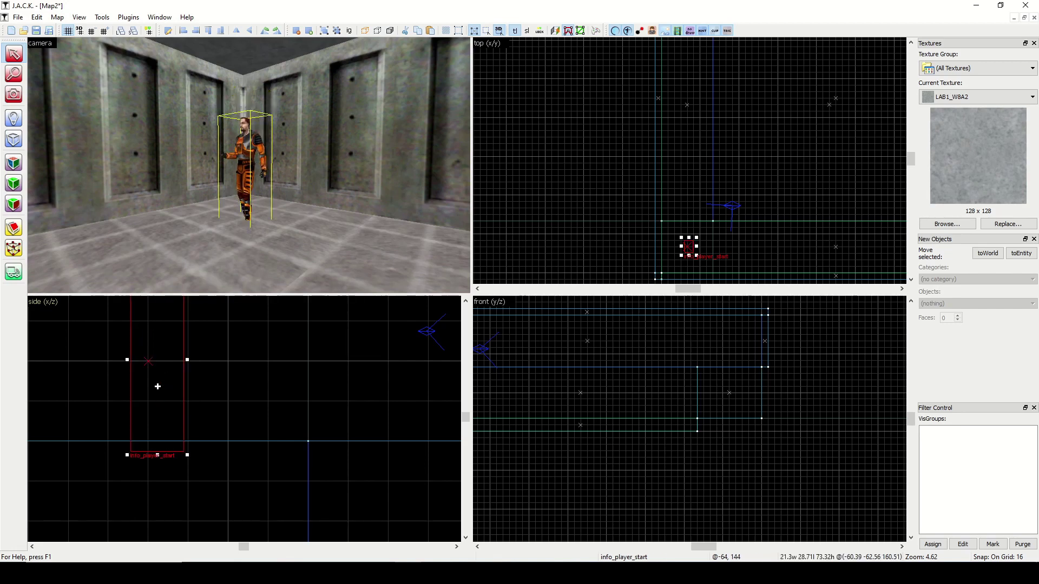
click(15, 95)
drag(142, 76, 157, 91)
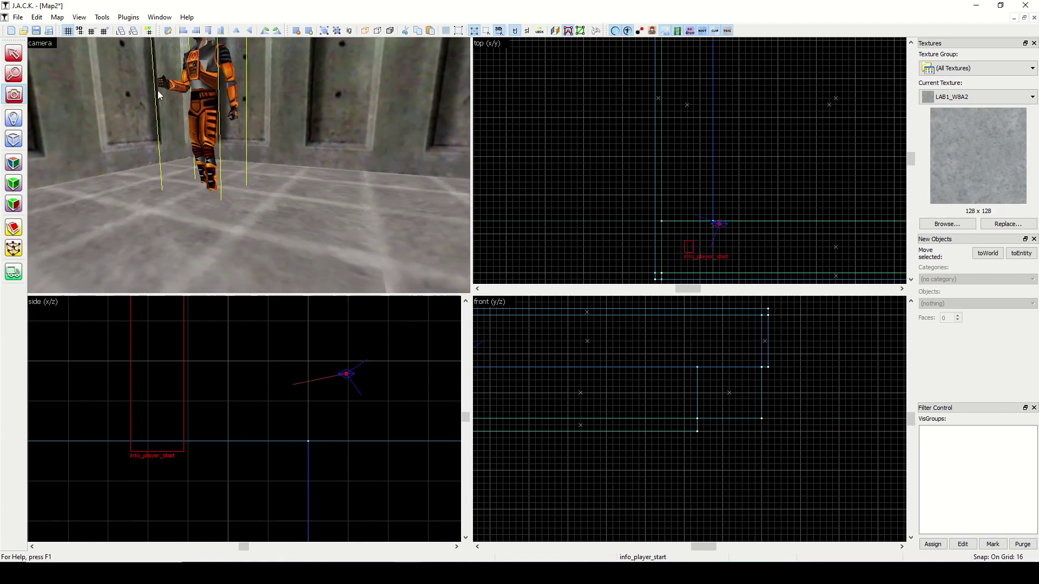
Step: Reduce the grid size to 2, raise the player start 6 units to just above the ledge, and clear the selection
click(95, 32)
click(95, 31)
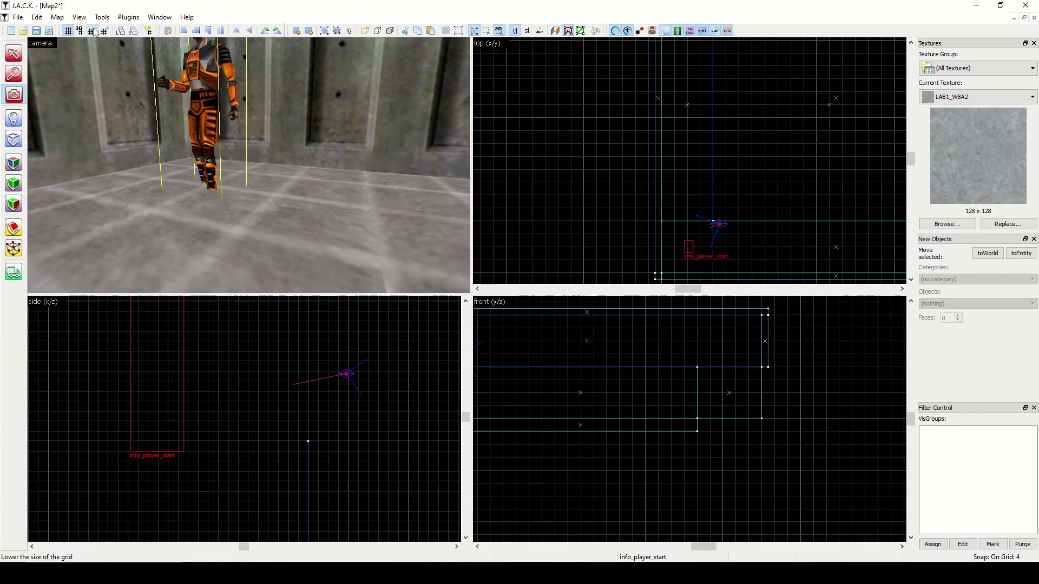
click(94, 32)
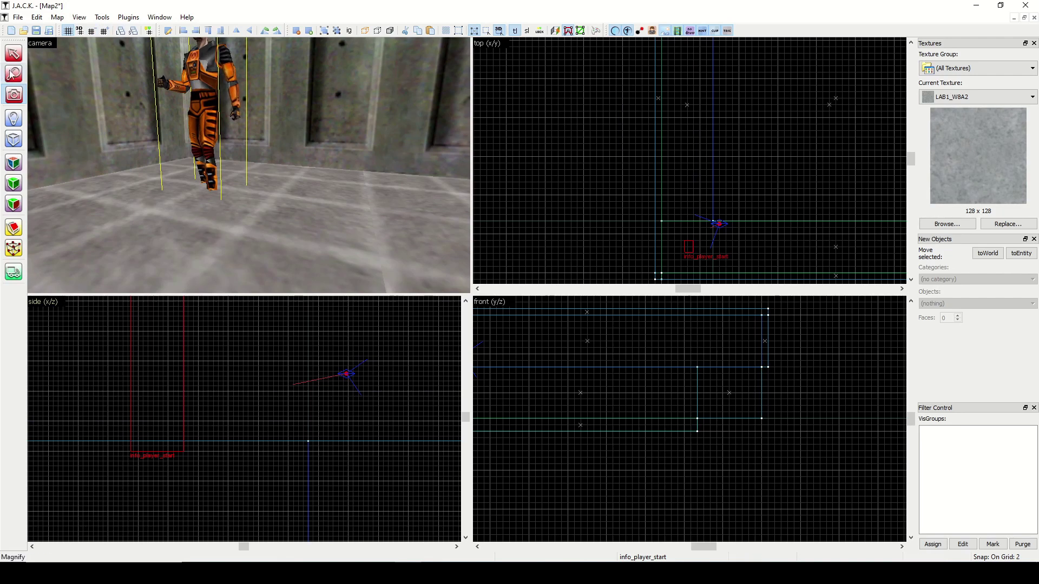
click(14, 54)
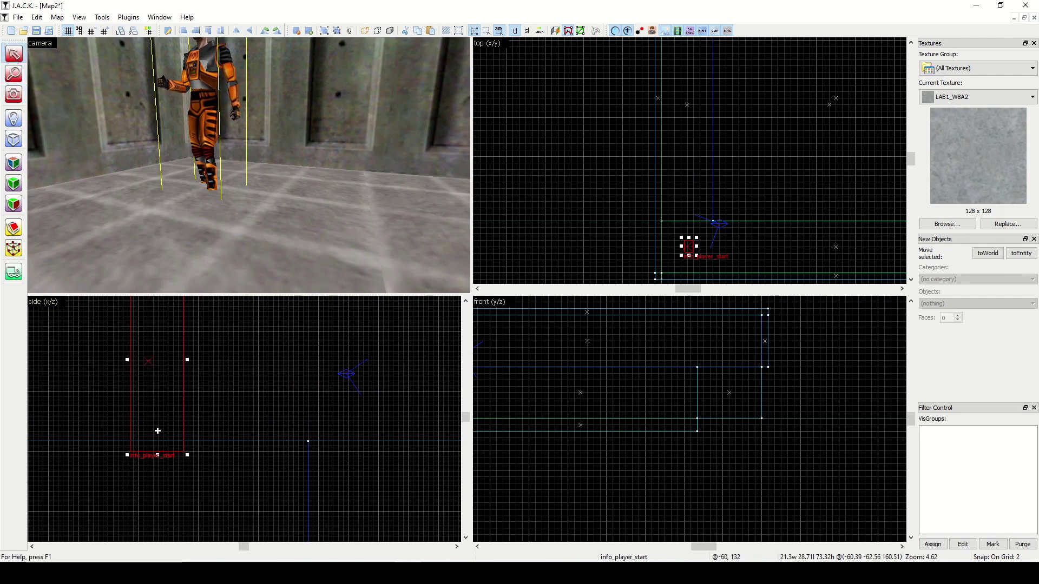
drag(157, 431, 159, 416)
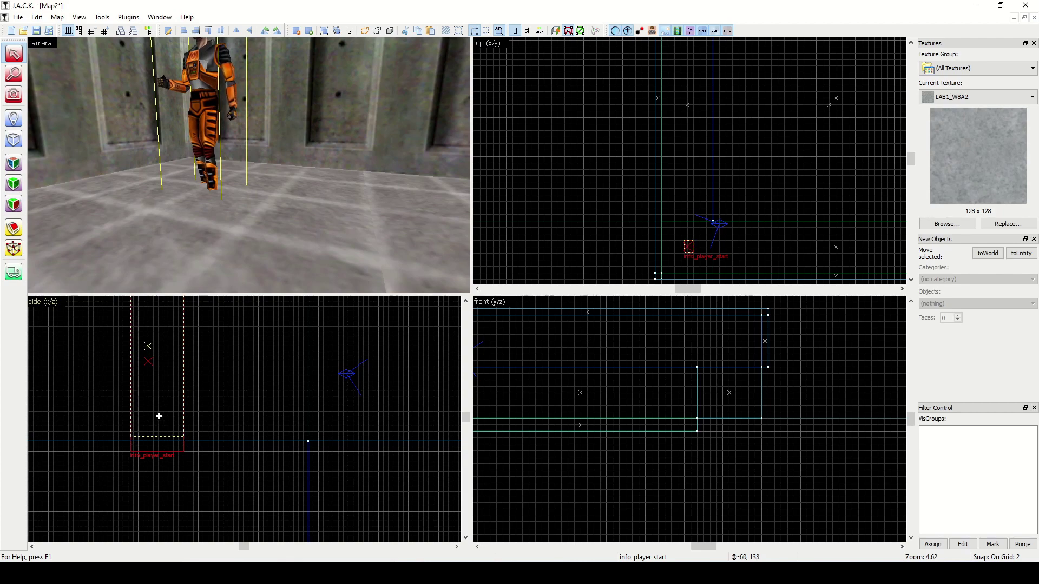
click(235, 413)
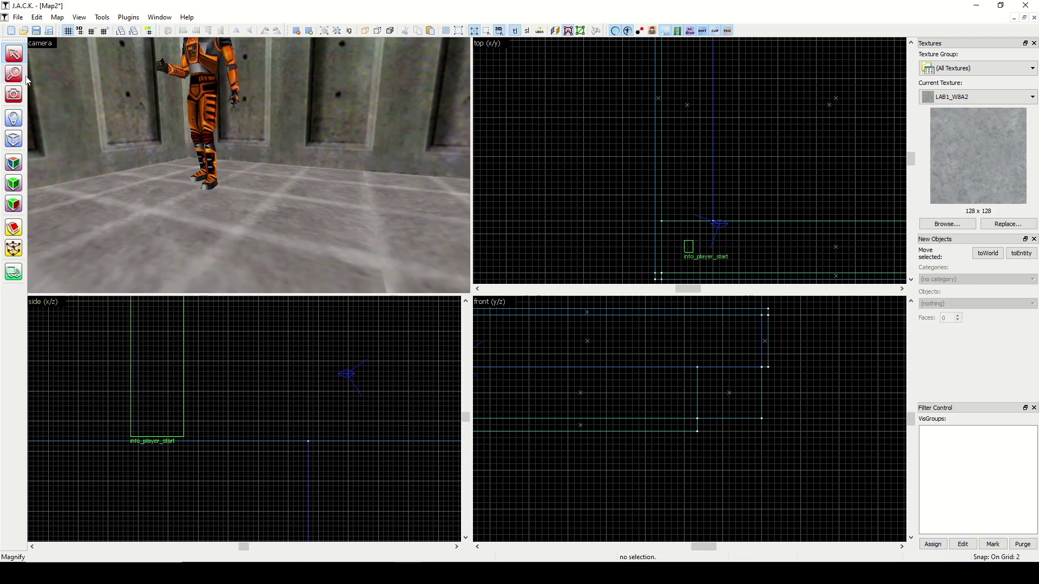
Step: Place a light entity in the middle of the room between ledge and ceiling height, at about 298, 292, 190
click(14, 94)
right_drag(248, 157, 249, 165)
drag(249, 165, 249, 164)
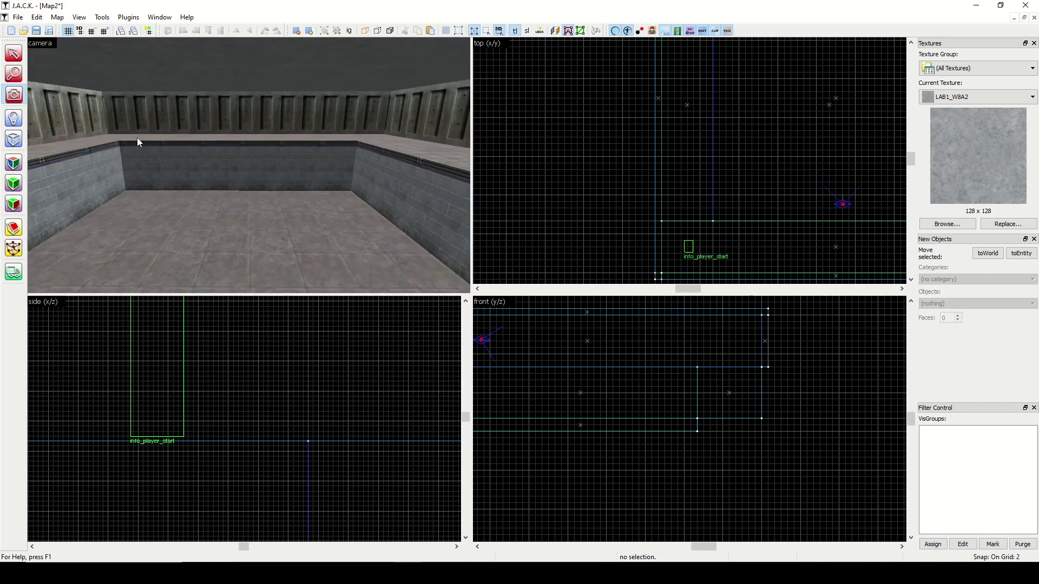
click(14, 122)
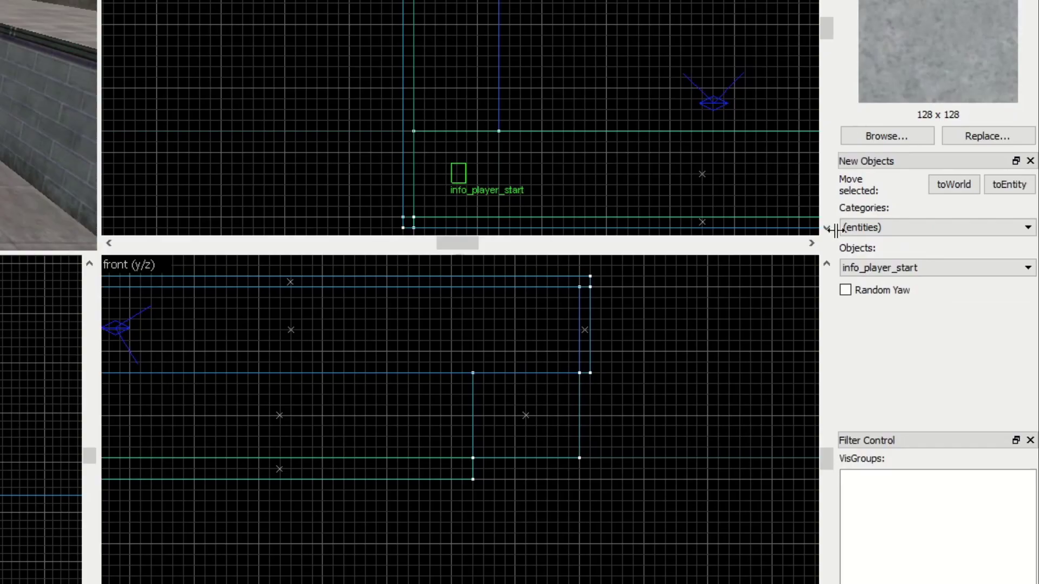
click(949, 267)
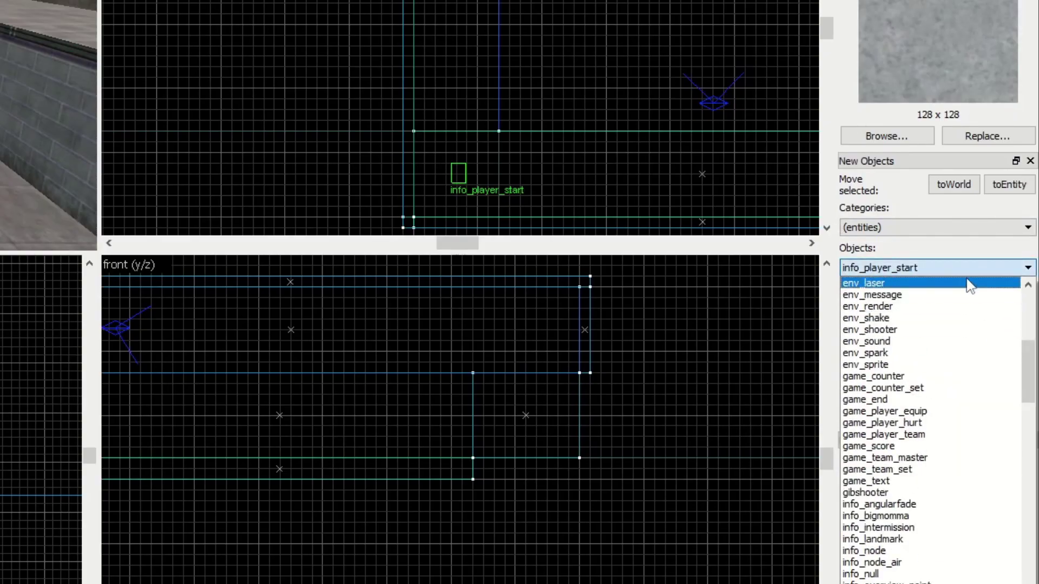
click(950, 268)
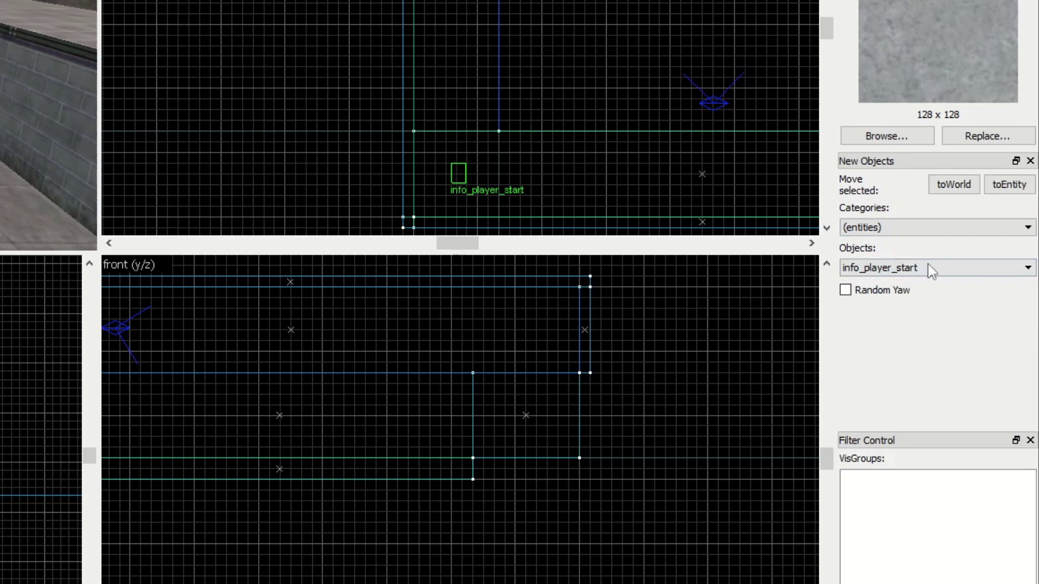
click(930, 270)
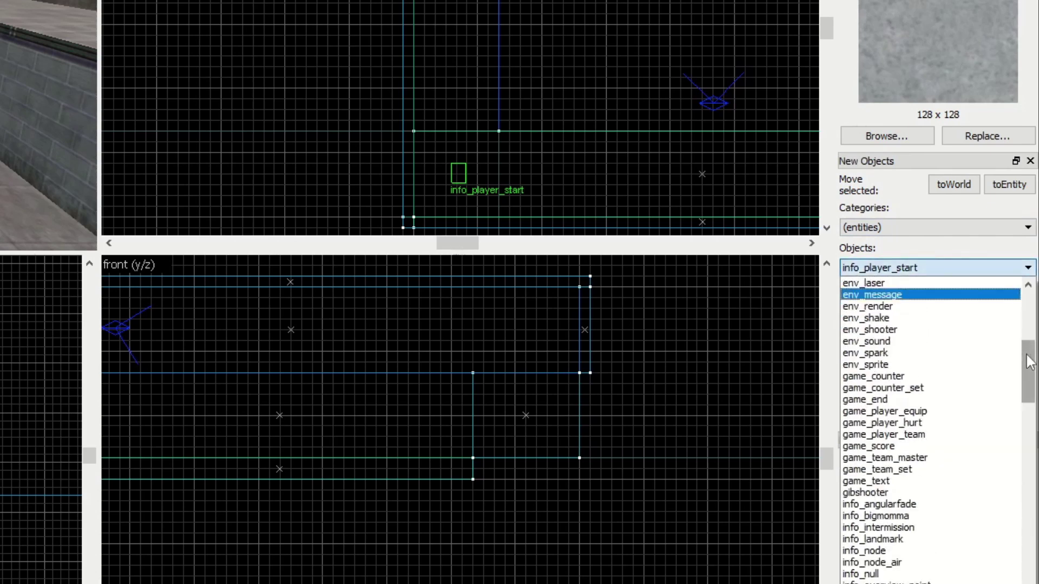
drag(1029, 362, 1029, 418)
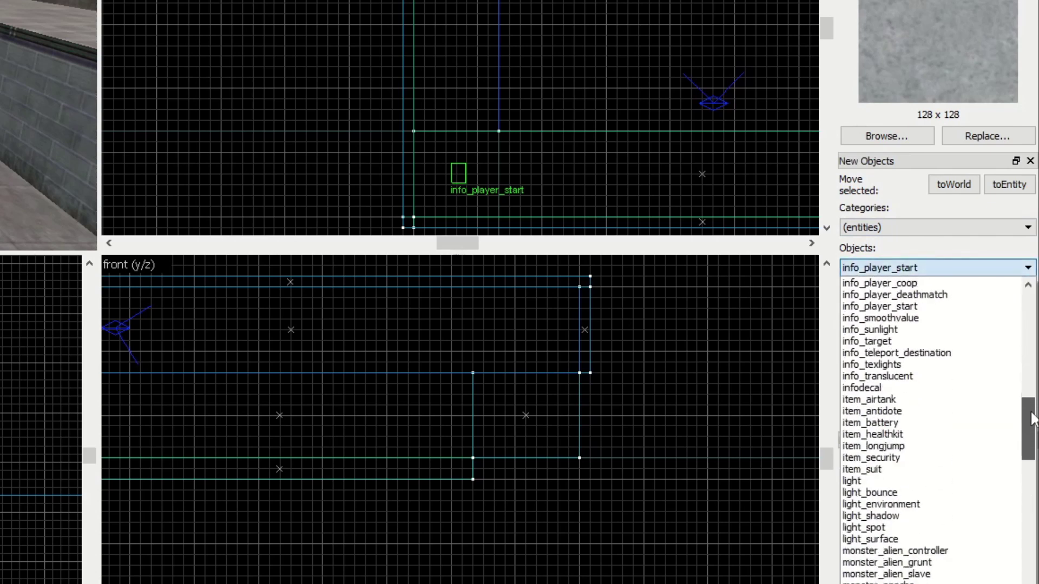
click(885, 481)
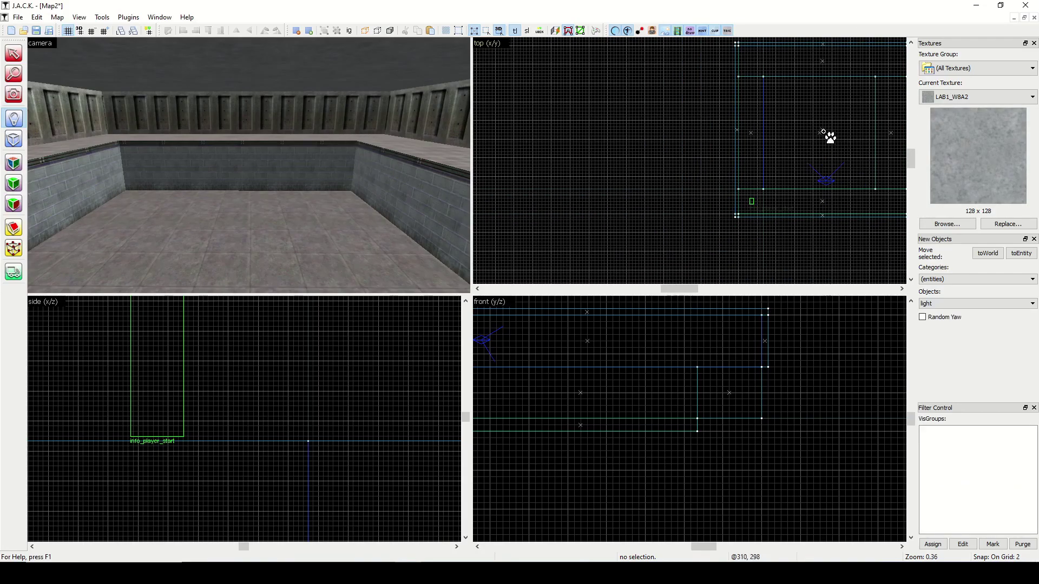
scroll(591, 344, up, 2)
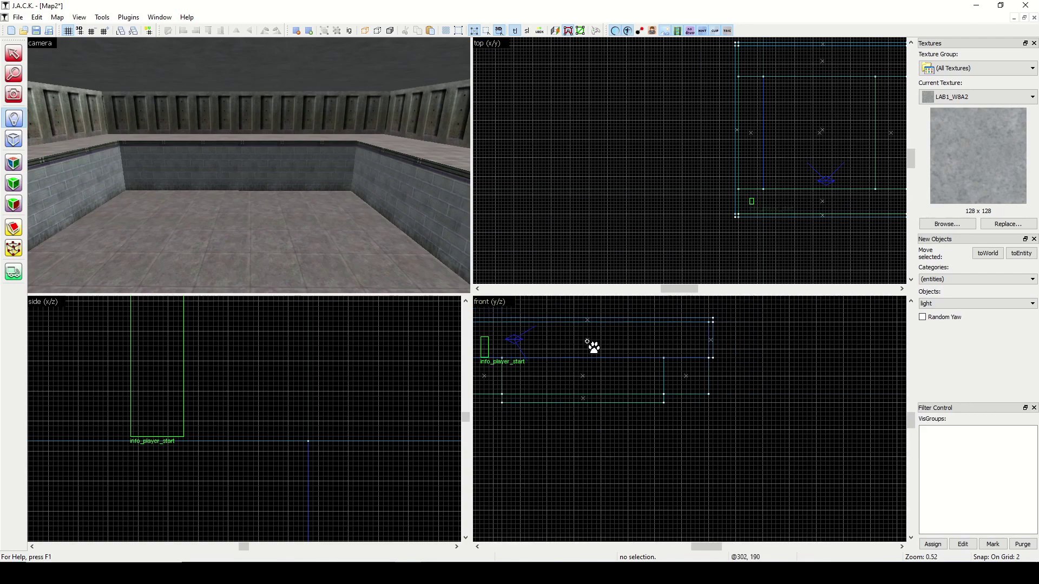
click(587, 341)
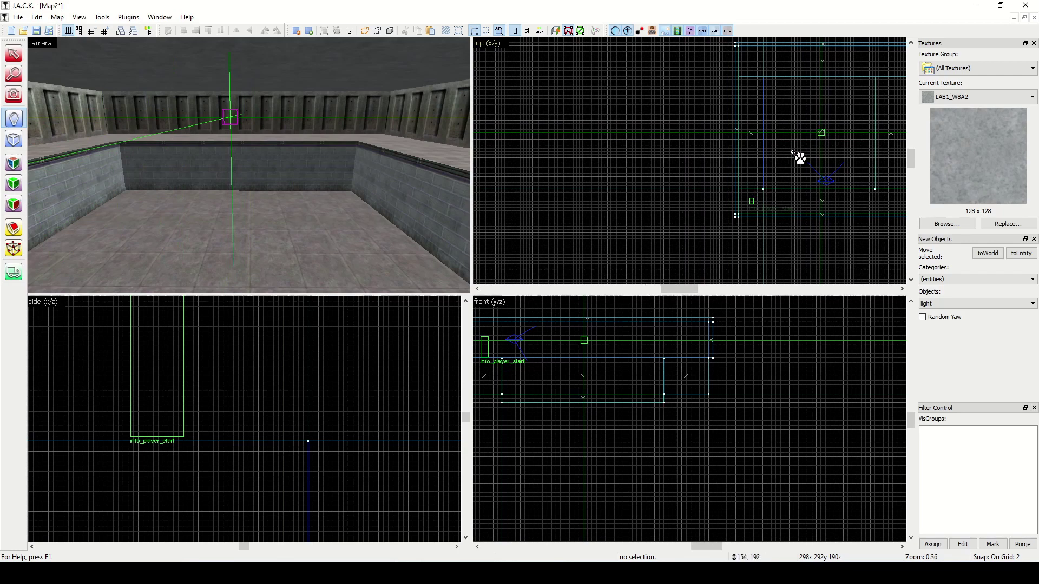
key(Return)
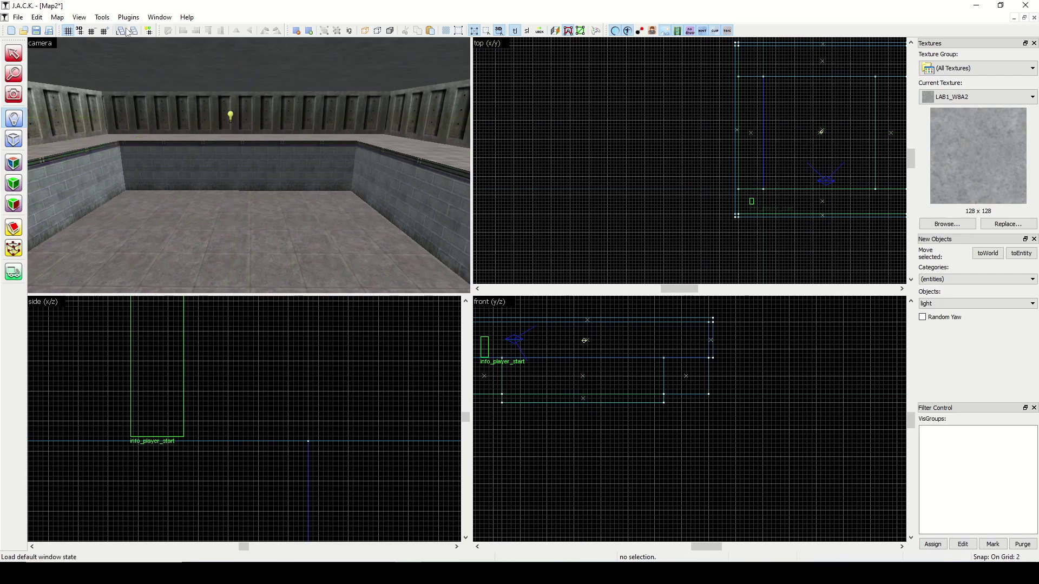
Step: Examine the light and the player start on the corner ledge from several sides of the room in the camera view
click(24, 97)
drag(178, 145, 249, 165)
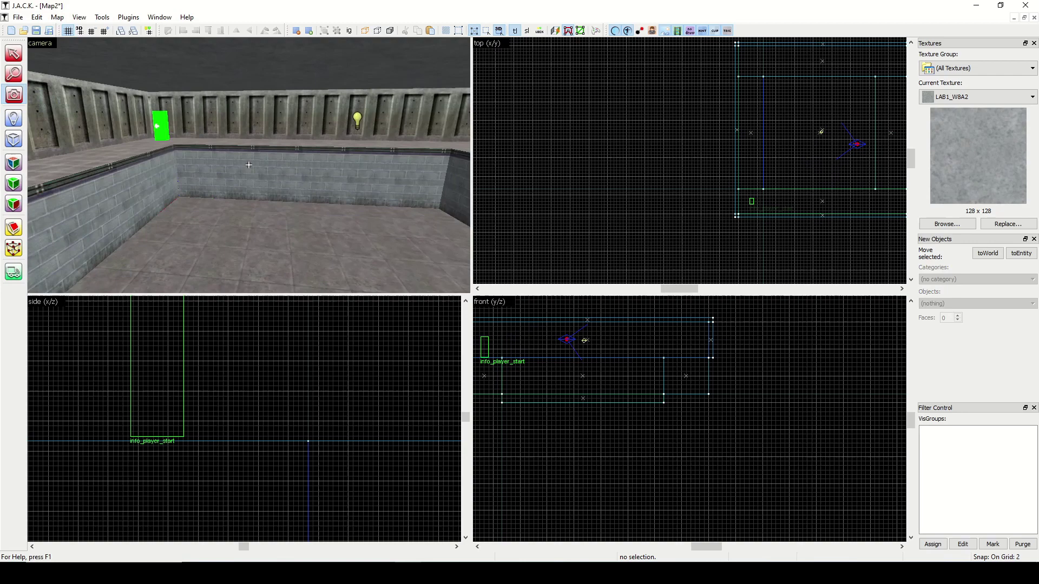
key(d)
key(w)
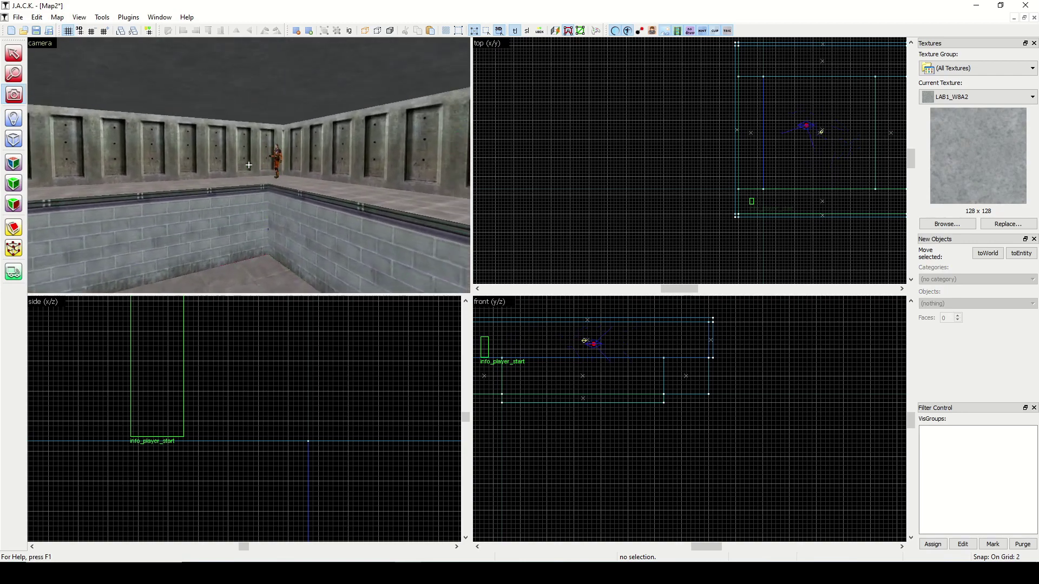
key(d)
key(s)
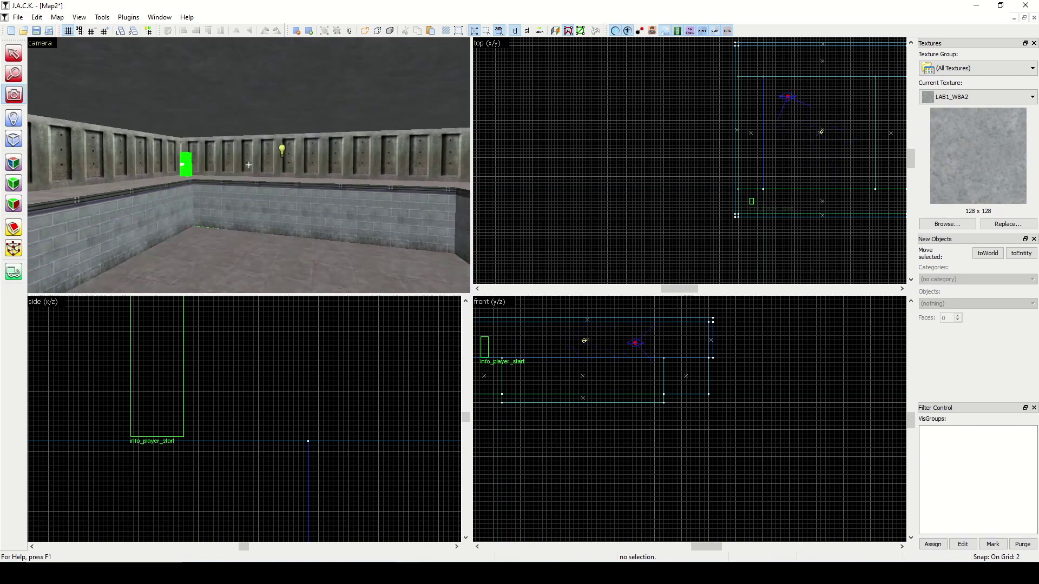
key(a)
key(d)
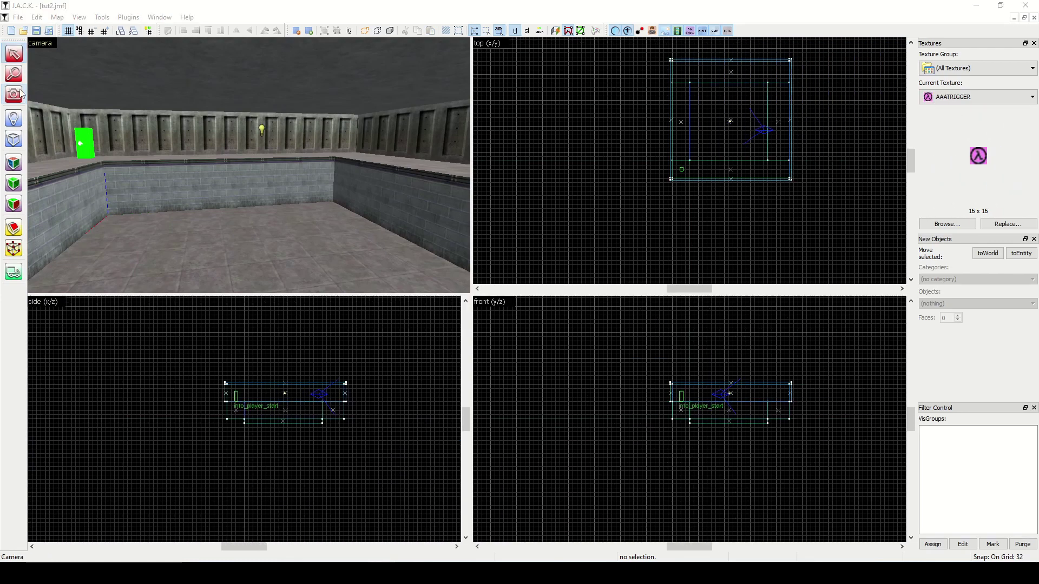
click(14, 94)
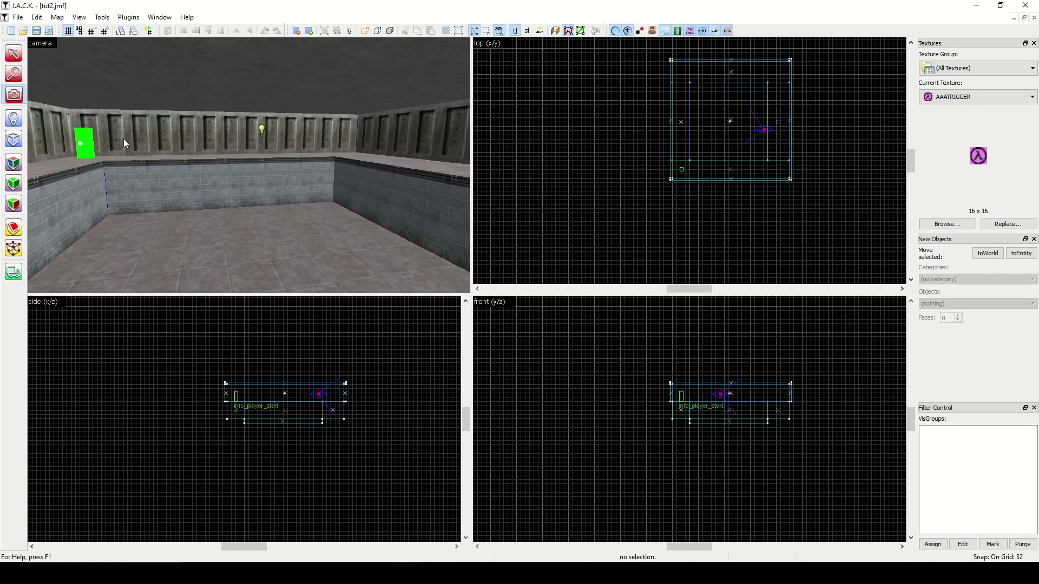
key(z)
key(d)
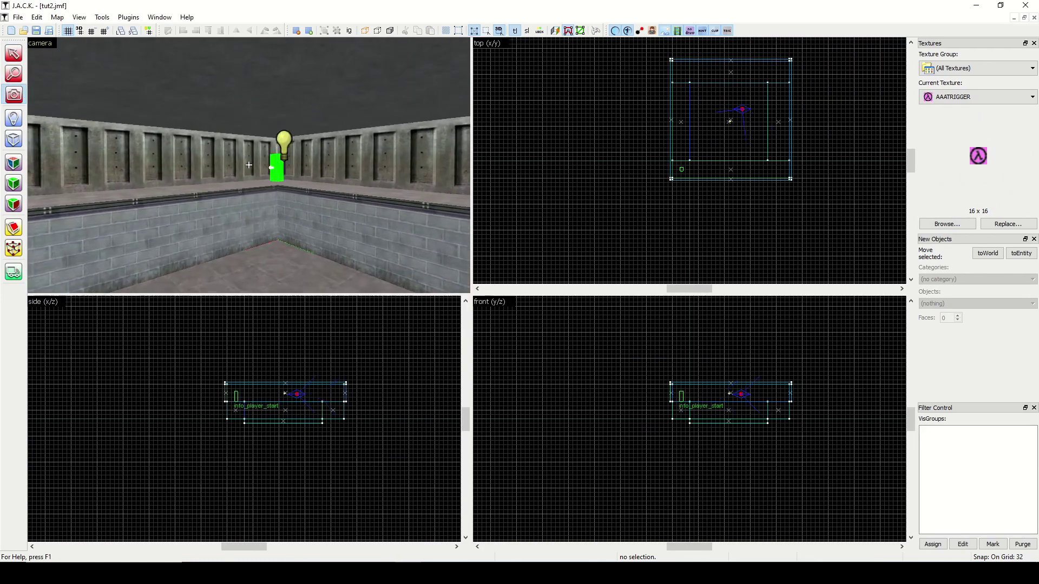
key(w)
key(z)
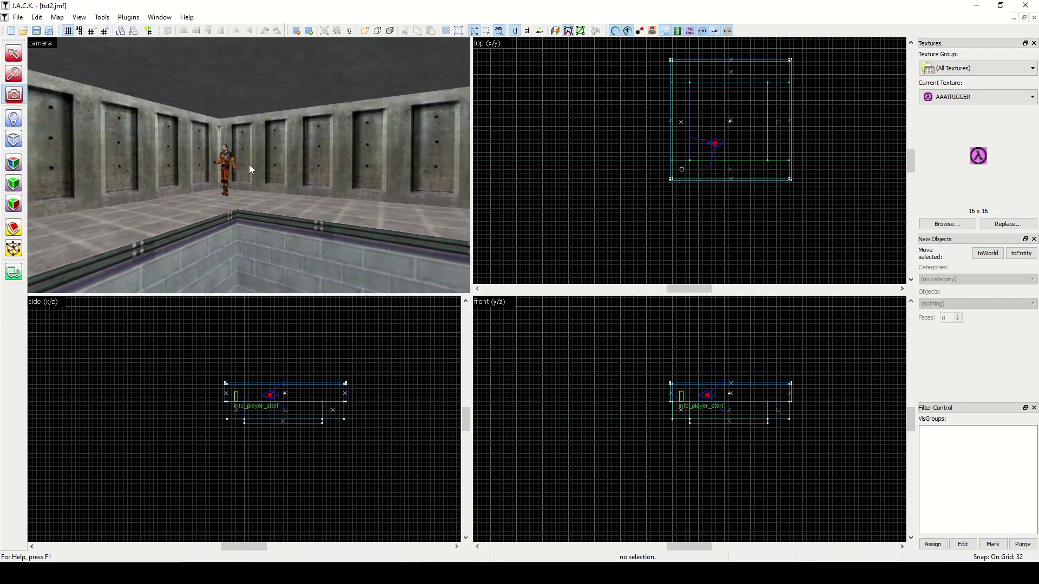
Step: Compile the map and run it in the game with CSG, BSP, VIS and LIGHT set to Normal, using the parameters -console -dev
click(18, 17)
click(83, 6)
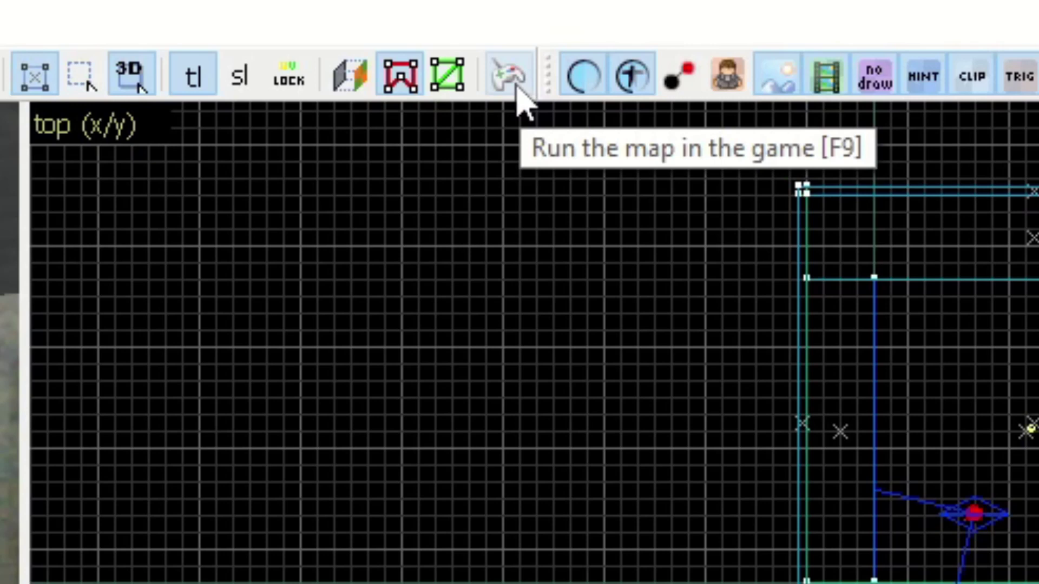
click(517, 87)
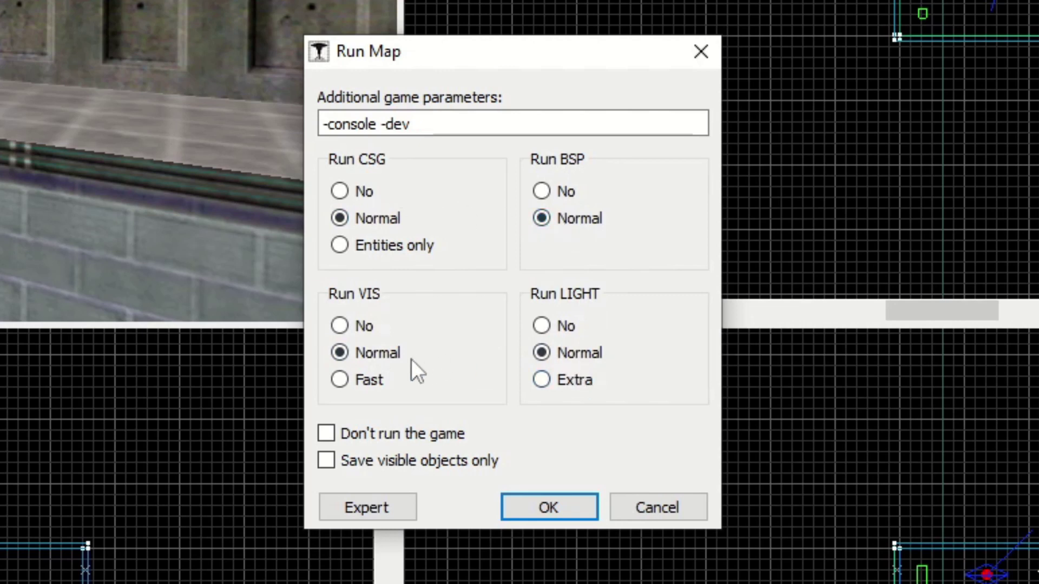
click(379, 434)
click(380, 434)
click(563, 512)
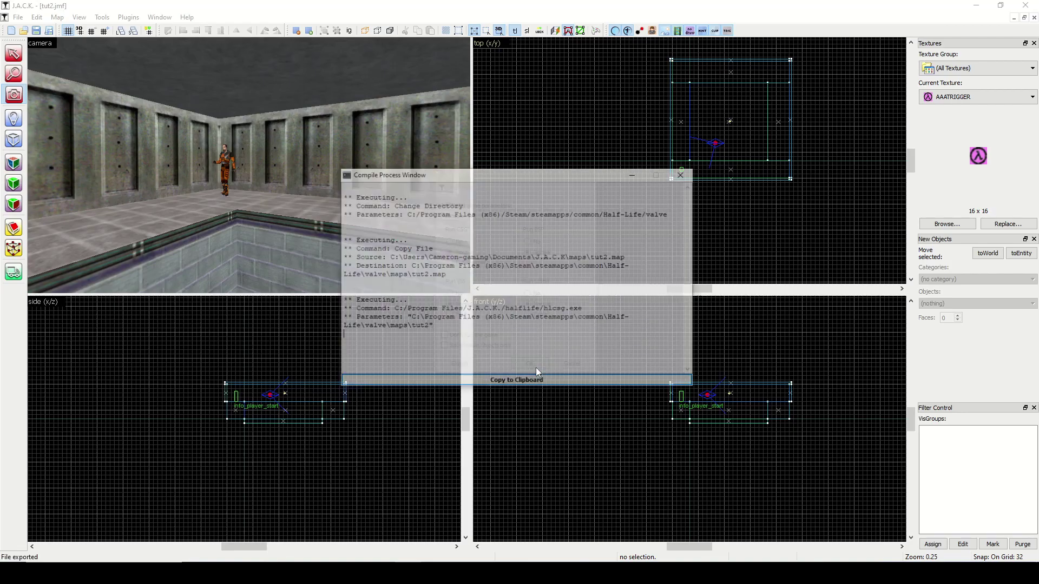